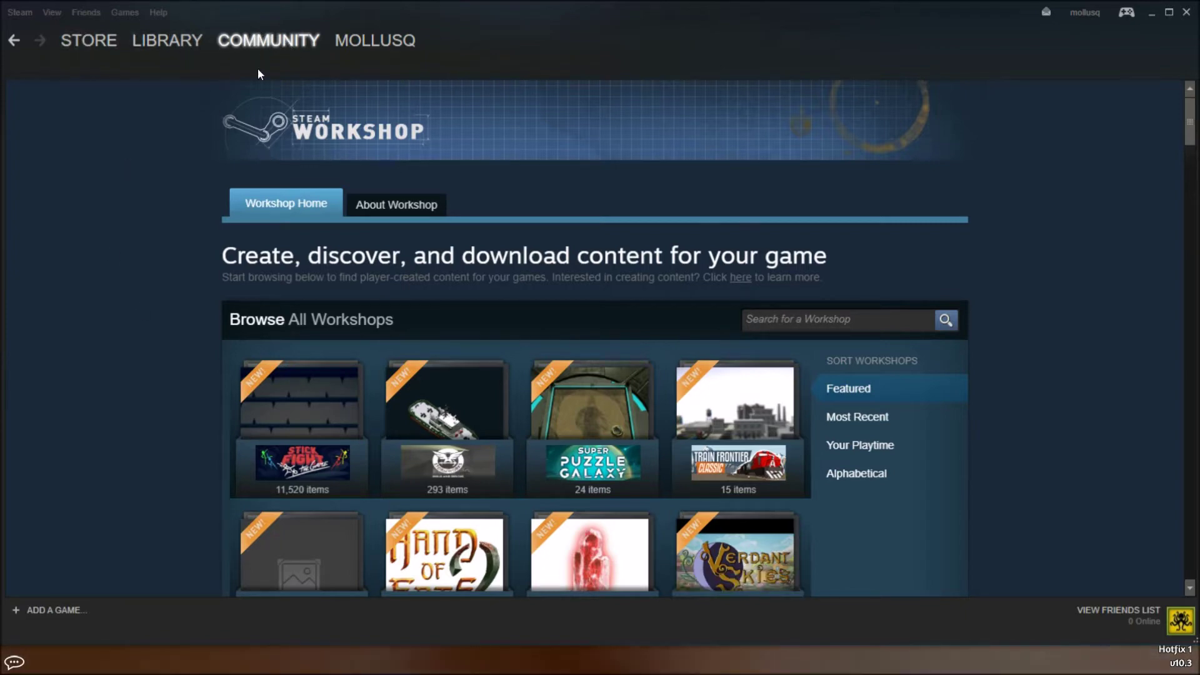
Find Tabletop Simulator among all Steam workshops with the search term "table" and open its workshop page
{"action": "mouse_move", "coordinate": [261, 47]}
{"action": "left_click", "coordinate": [240, 100]}
{"action": "left_click", "coordinate": [246, 42]}
{"action": "left_click", "coordinate": [243, 97]}
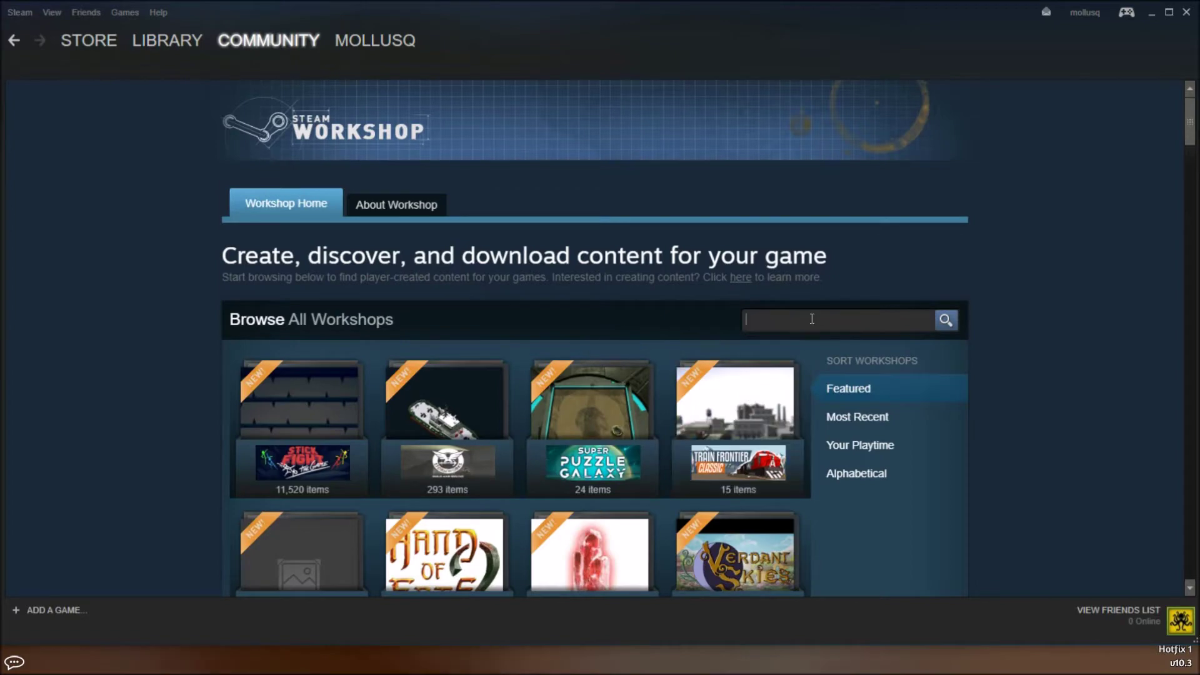
{"action": "type", "text": "t"}
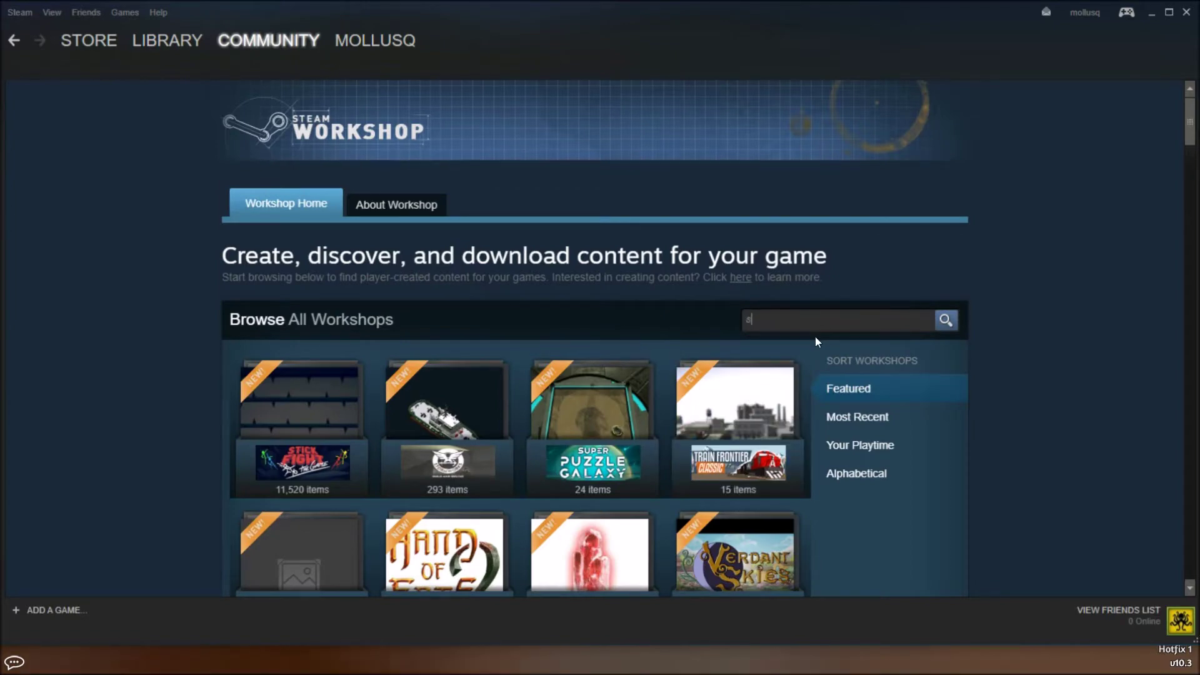
{"action": "key", "text": "BackSpace"}
{"action": "type", "text": "table"}
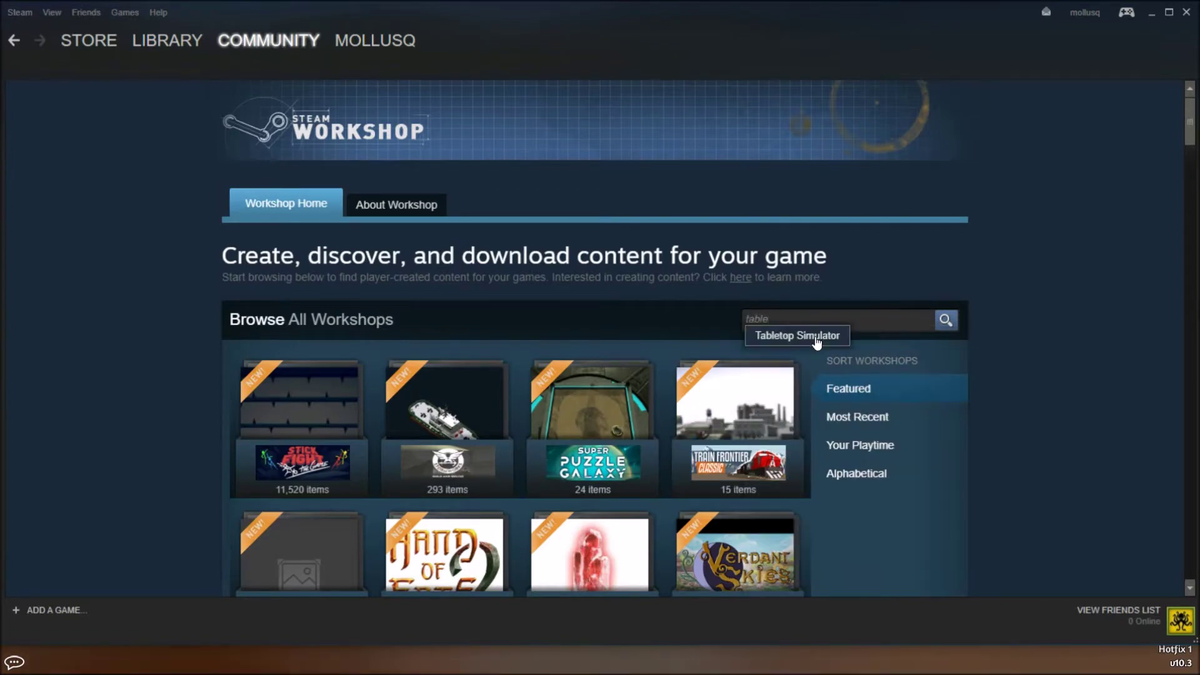
{"action": "left_click", "coordinate": [816, 337]}
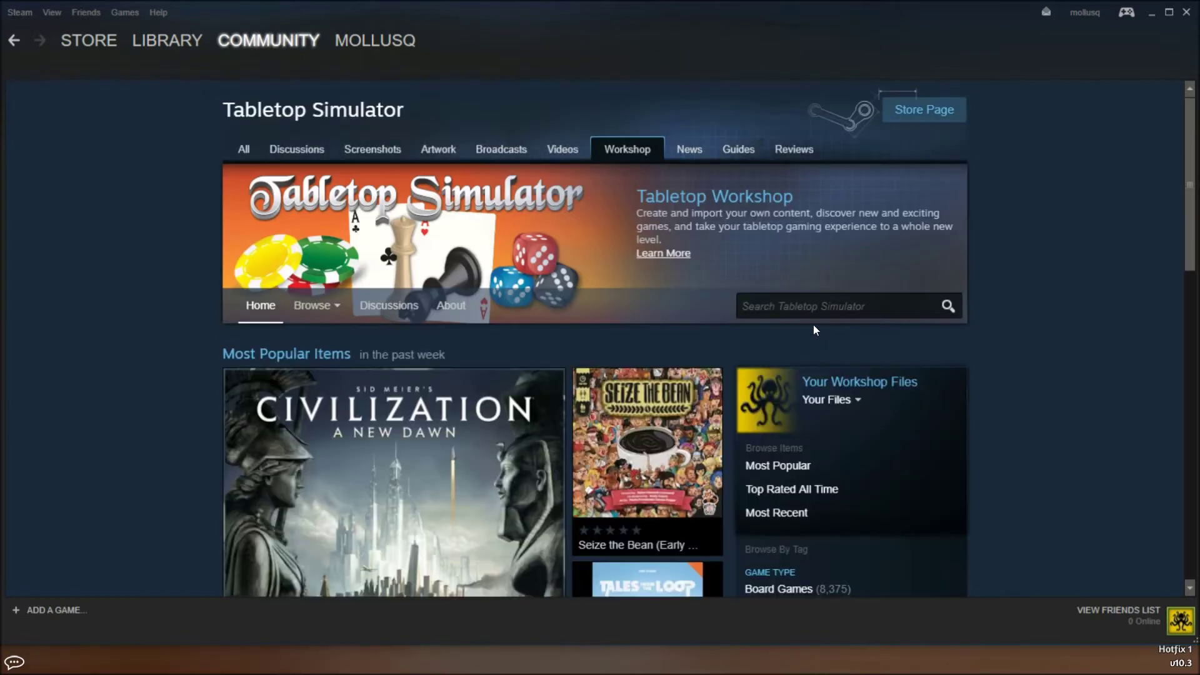
Search the Tabletop Simulator workshop for "malifaux" and look over the Mo11usq Wargame entry and the beginner match entry
{"action": "left_click", "coordinate": [761, 306]}
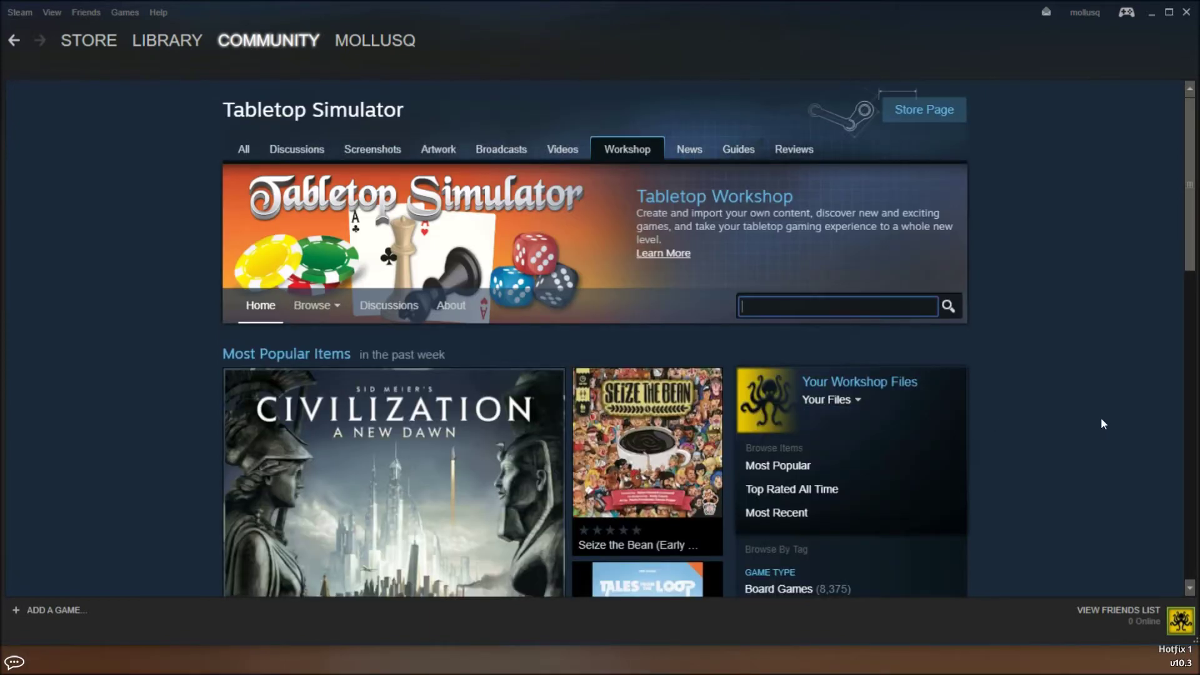
{"action": "type", "text": "malifaux"}
{"action": "key", "text": "Return"}
{"action": "scroll", "coordinate": [1079, 407], "scroll_direction": "down", "scroll_amount": 4}
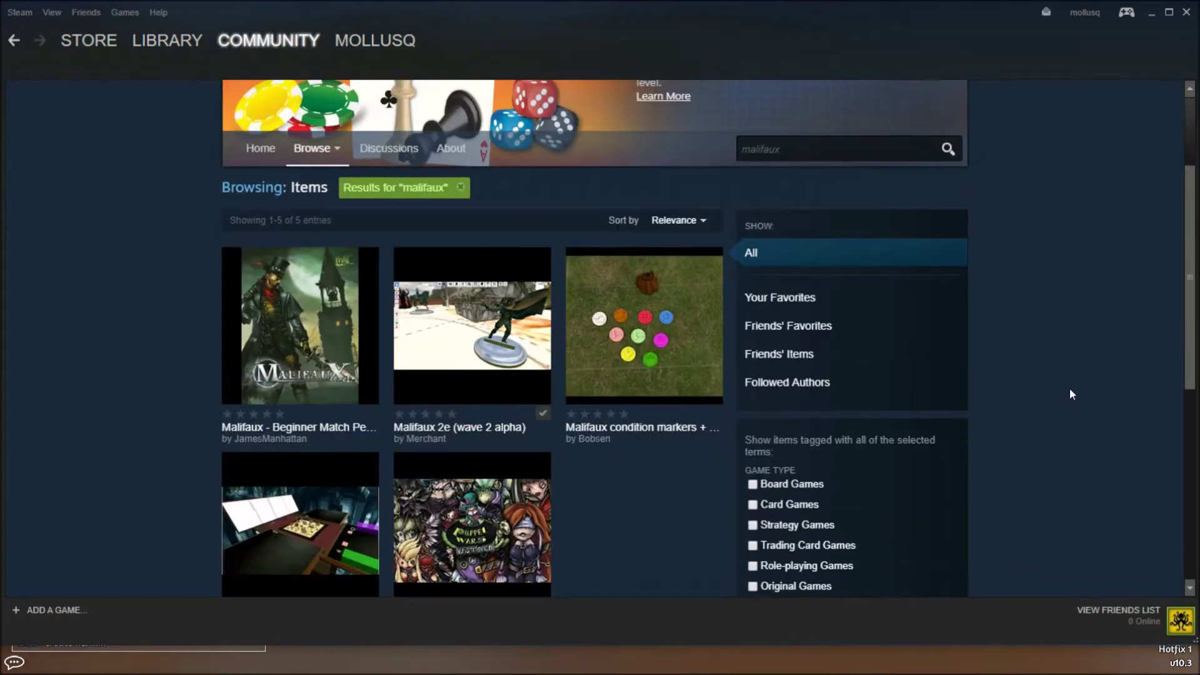
{"action": "scroll", "coordinate": [1070, 394], "scroll_direction": "down", "scroll_amount": 1}
{"action": "mouse_move", "coordinate": [260, 436]}
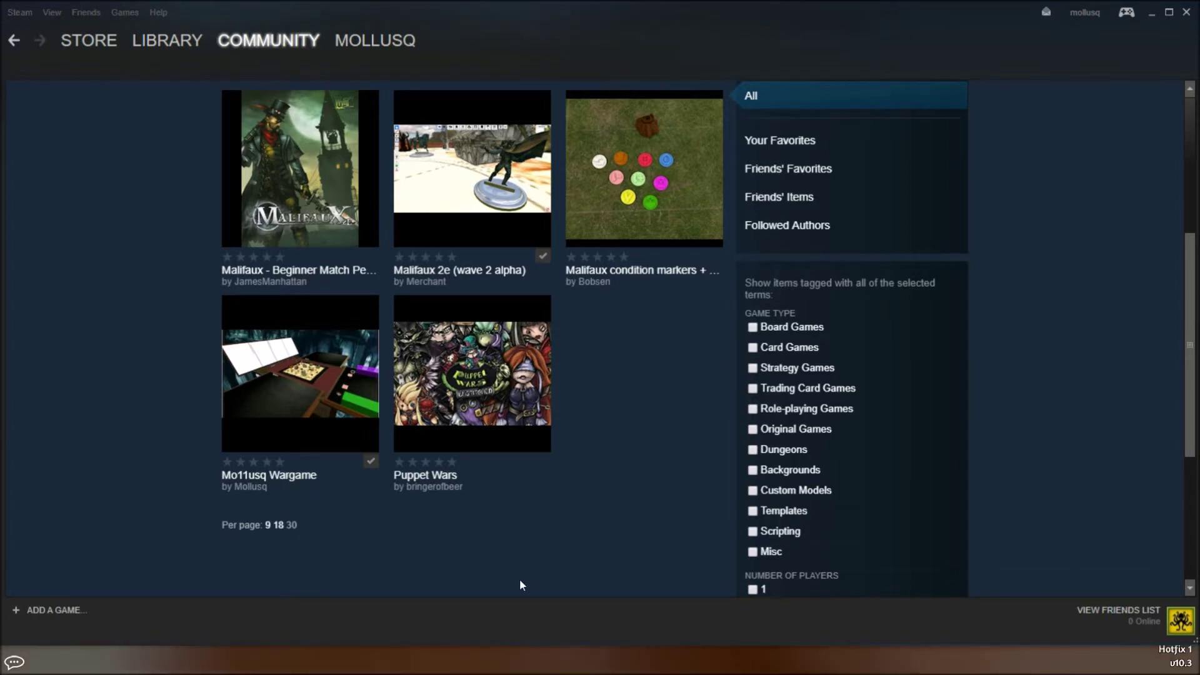
{"action": "mouse_move", "coordinate": [318, 354]}
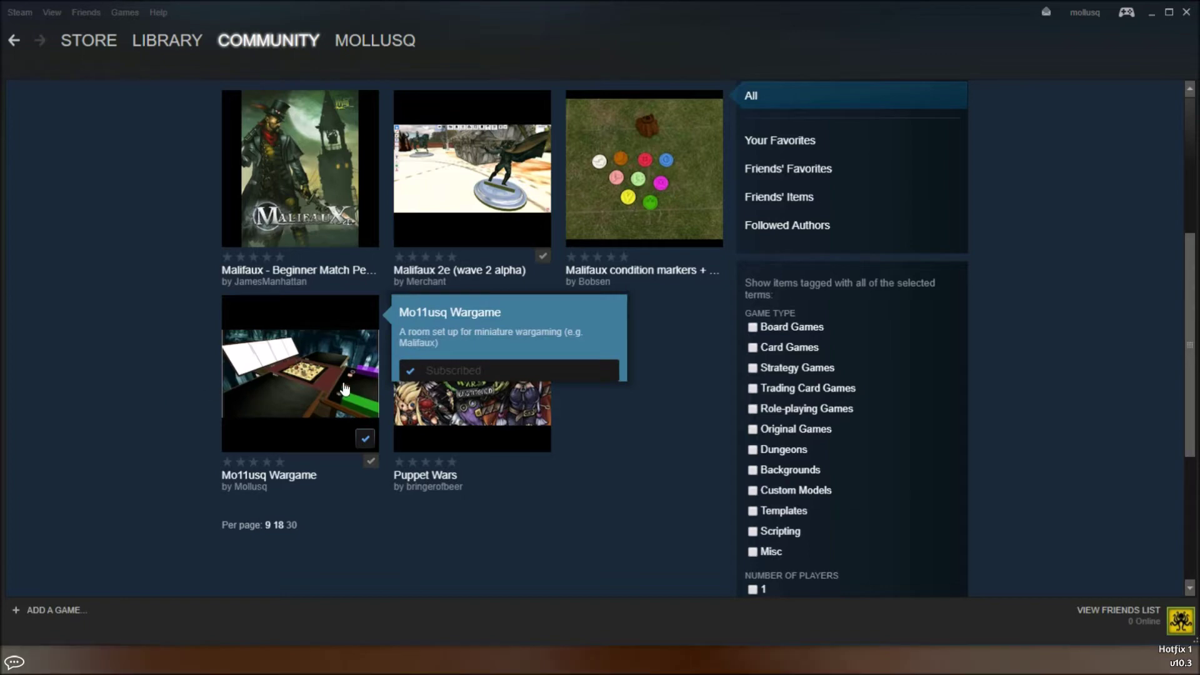
{"action": "mouse_move", "coordinate": [365, 237]}
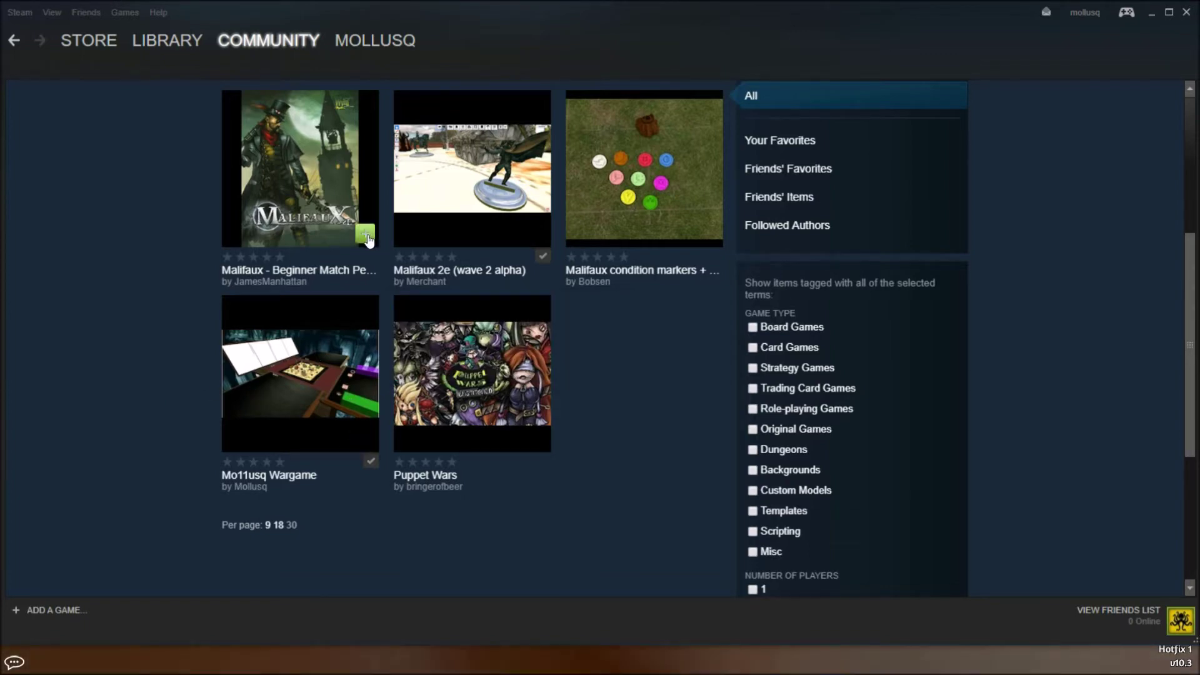
{"action": "mouse_move", "coordinate": [363, 436]}
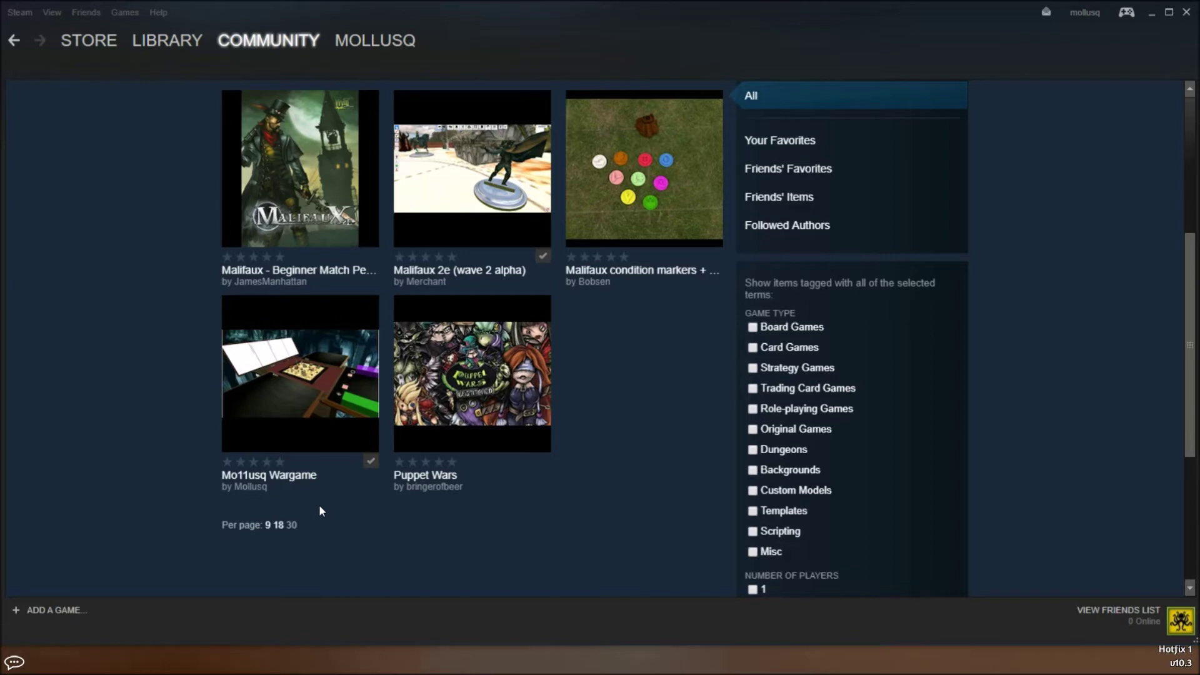
Return from the Steam overlay to Tabletop Simulator and create a singleplayer game
{"action": "key", "text": "alt+Tab"}
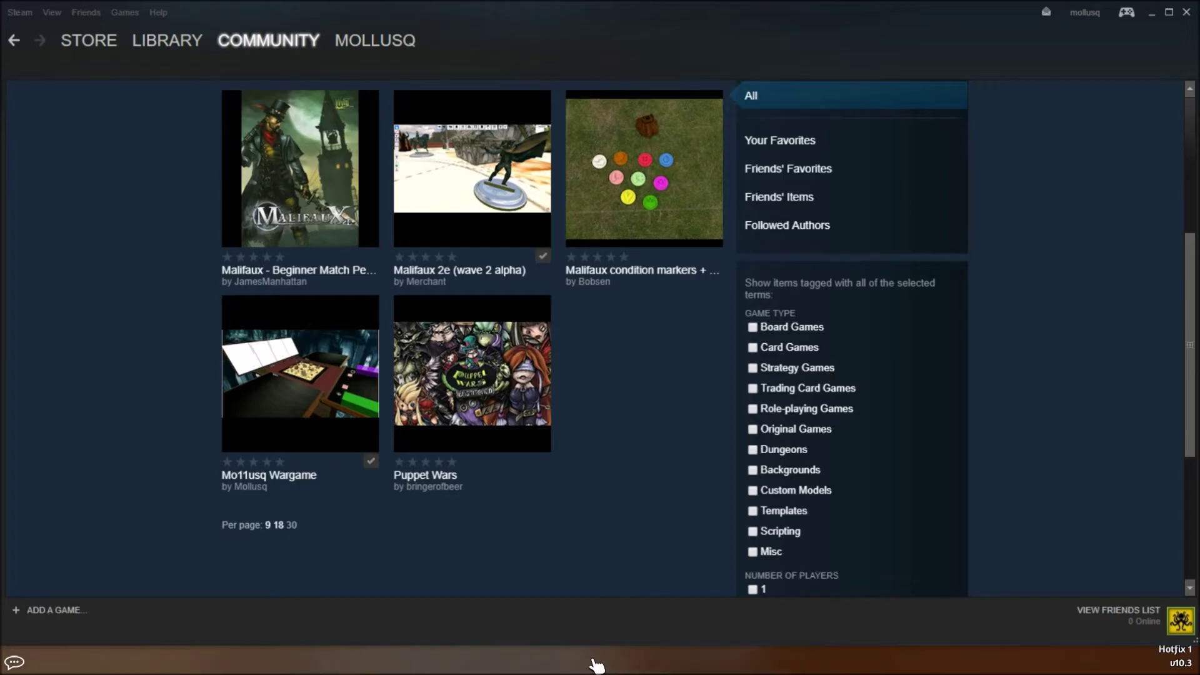
{"action": "key", "text": "shift+Tab"}
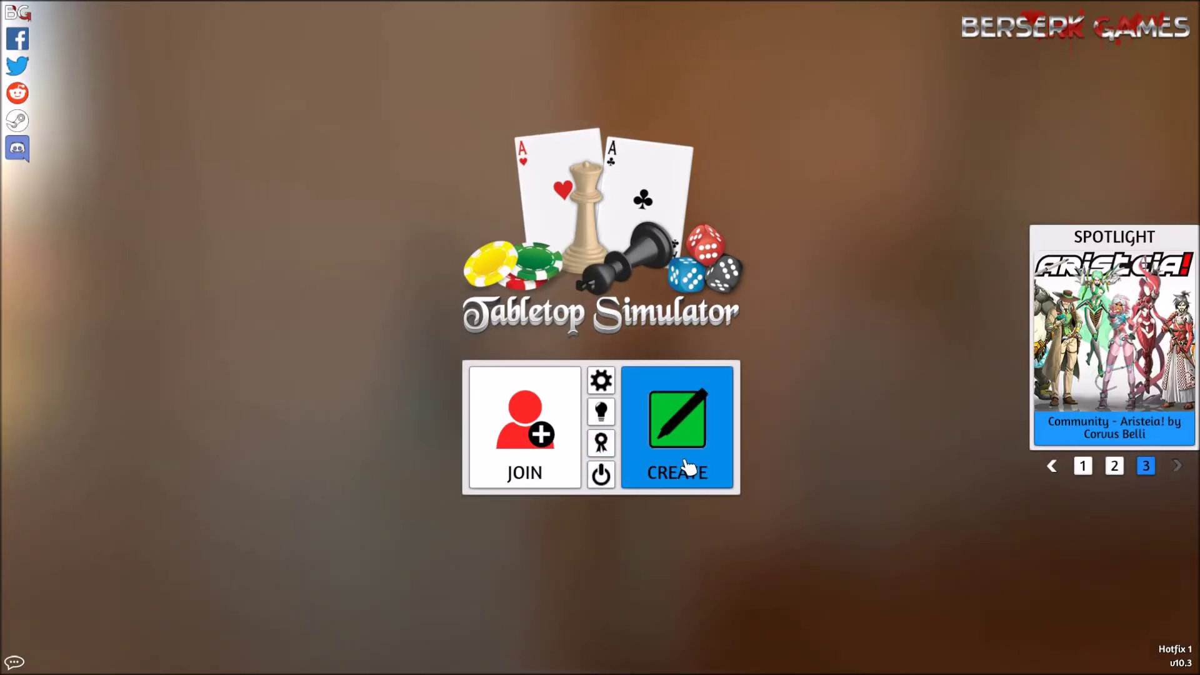
{"action": "left_click", "coordinate": [696, 432]}
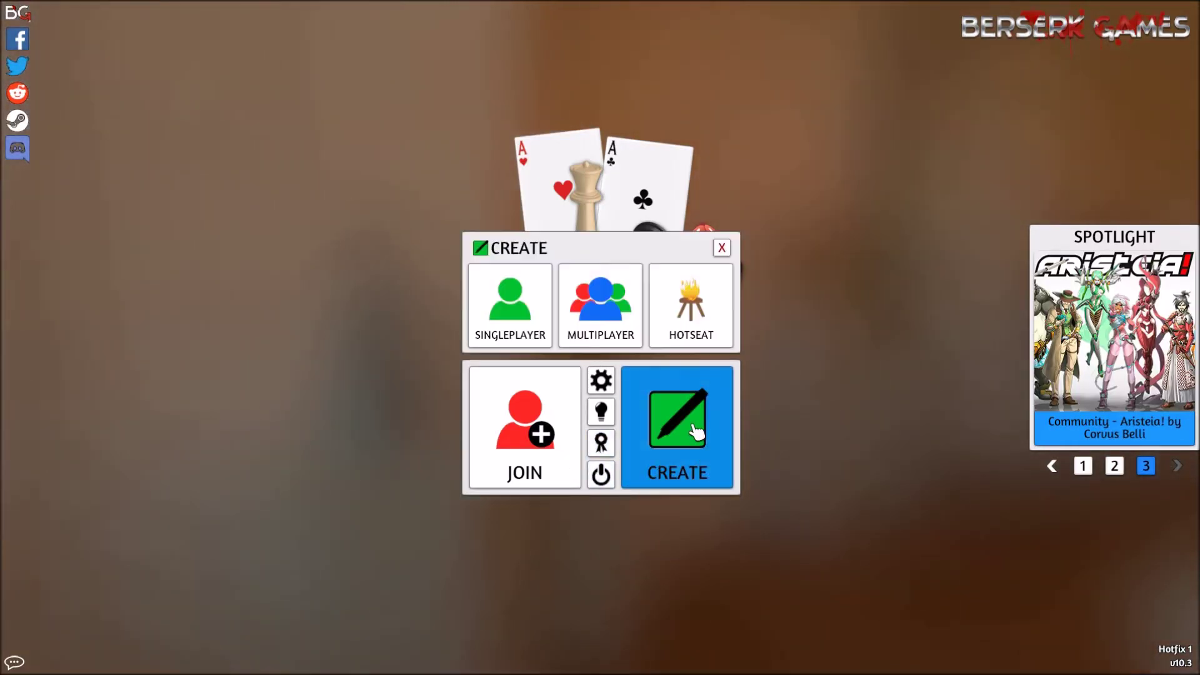
{"action": "left_click", "coordinate": [507, 317]}
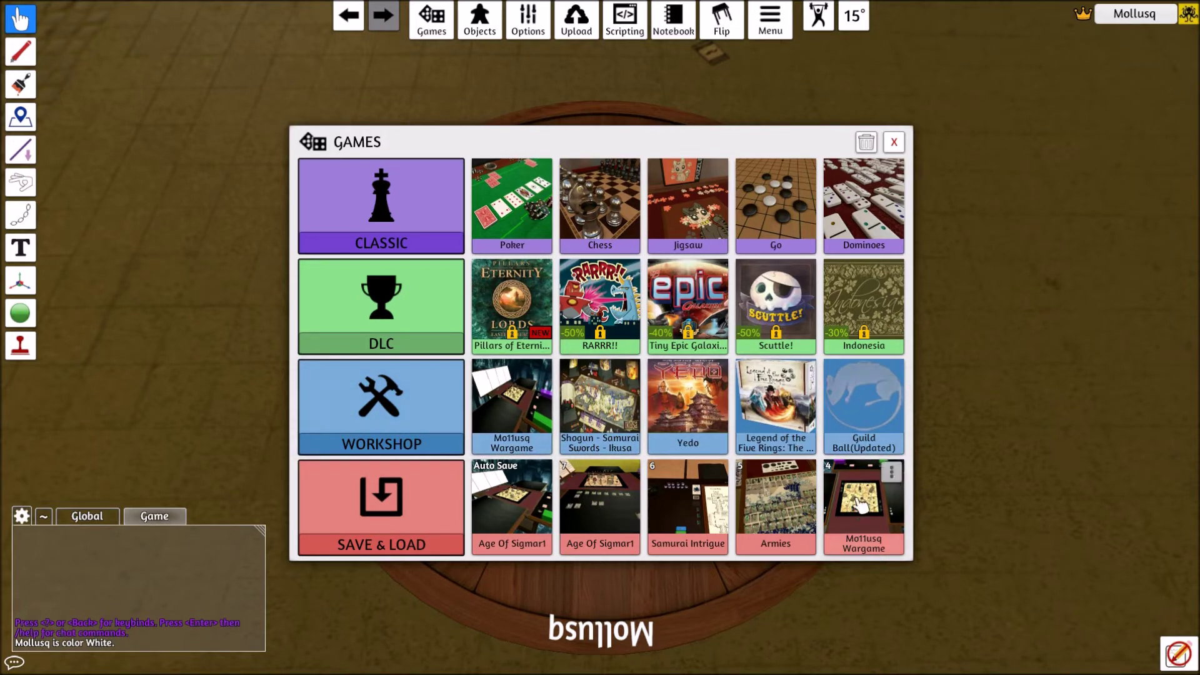
Load the Mo11usq Wargame table and dismiss the custom figurine import dialog
{"action": "left_click", "coordinate": [892, 474]}
{"action": "left_click", "coordinate": [862, 506]}
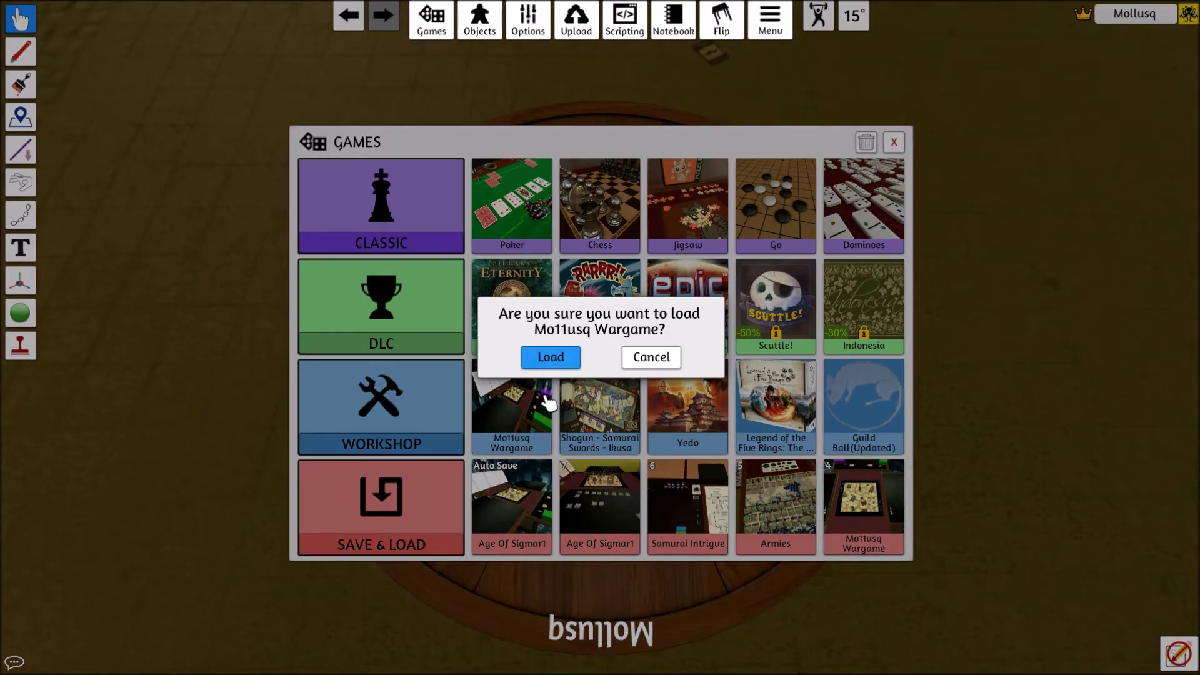
{"action": "key", "text": "Return"}
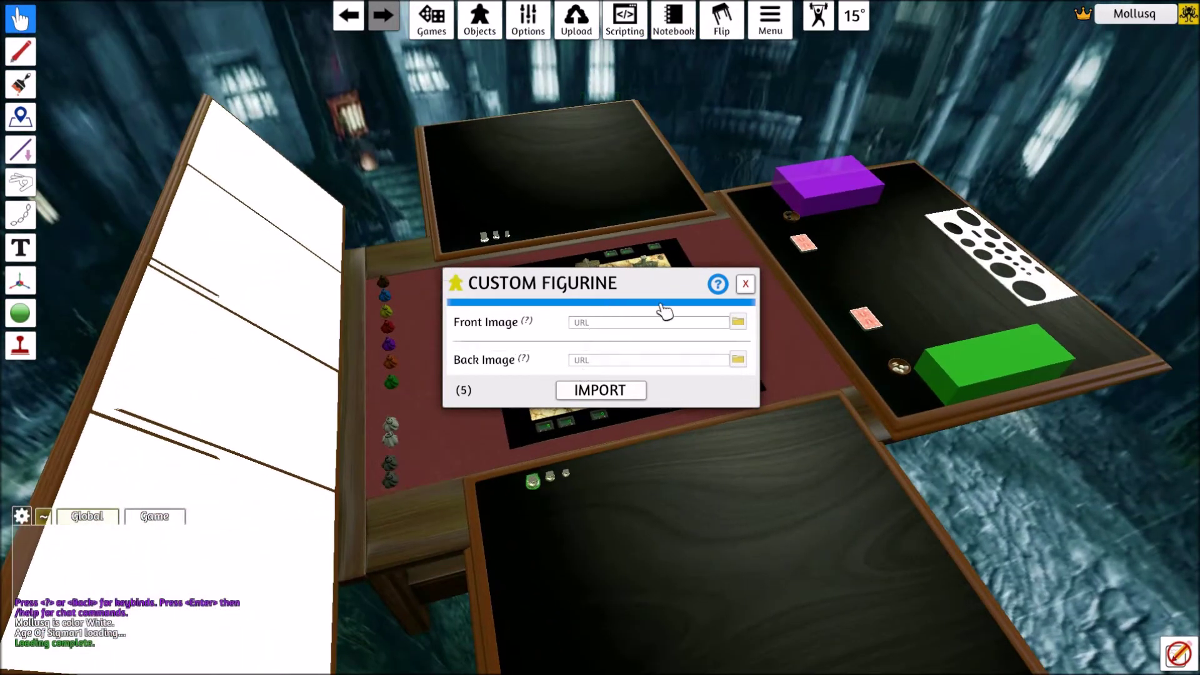
{"action": "left_click", "coordinate": [746, 284]}
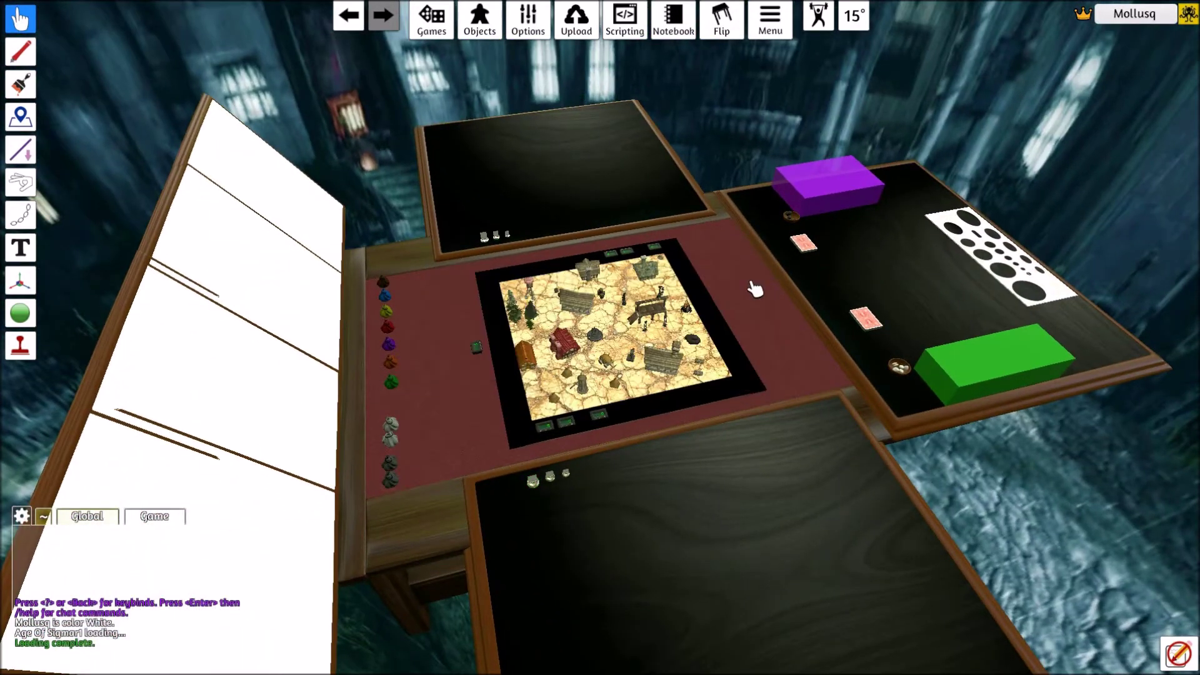
Unlock the gallows in the middle of the battlefield and move it beyond the campfire towards the board's near edge
{"action": "right_click", "coordinate": [775, 521]}
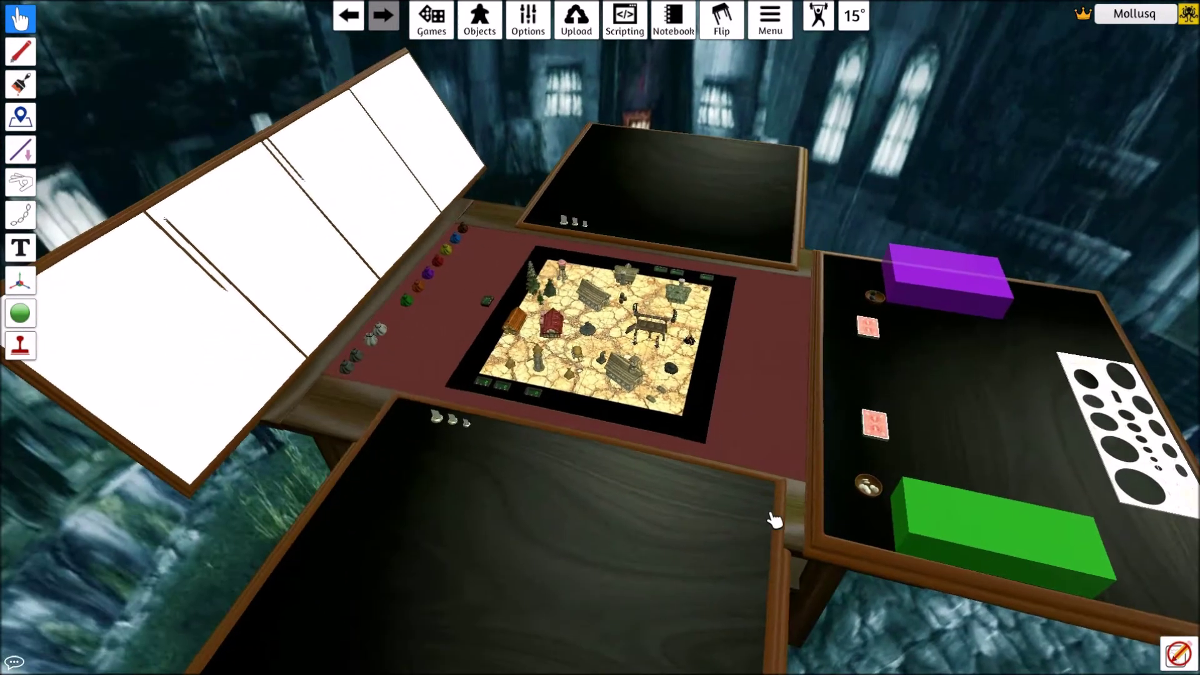
{"action": "right_click", "coordinate": [774, 520]}
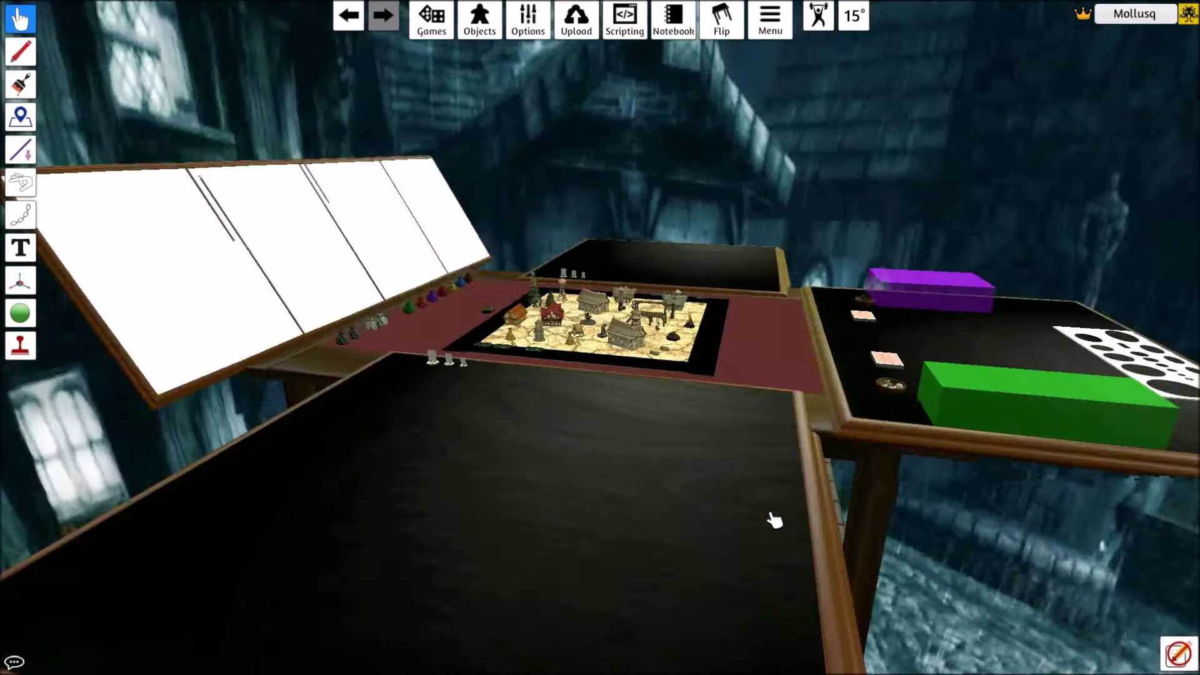
{"action": "right_click", "coordinate": [775, 520]}
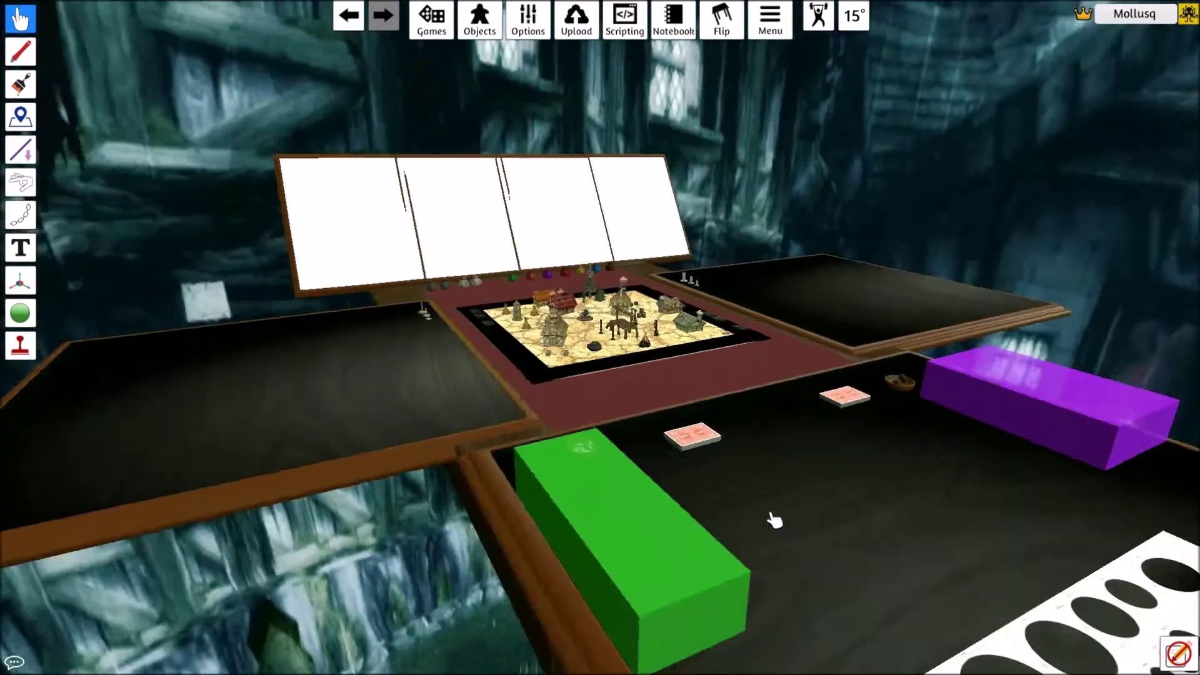
{"action": "scroll", "coordinate": [571, 426], "scroll_direction": "up", "scroll_amount": 4}
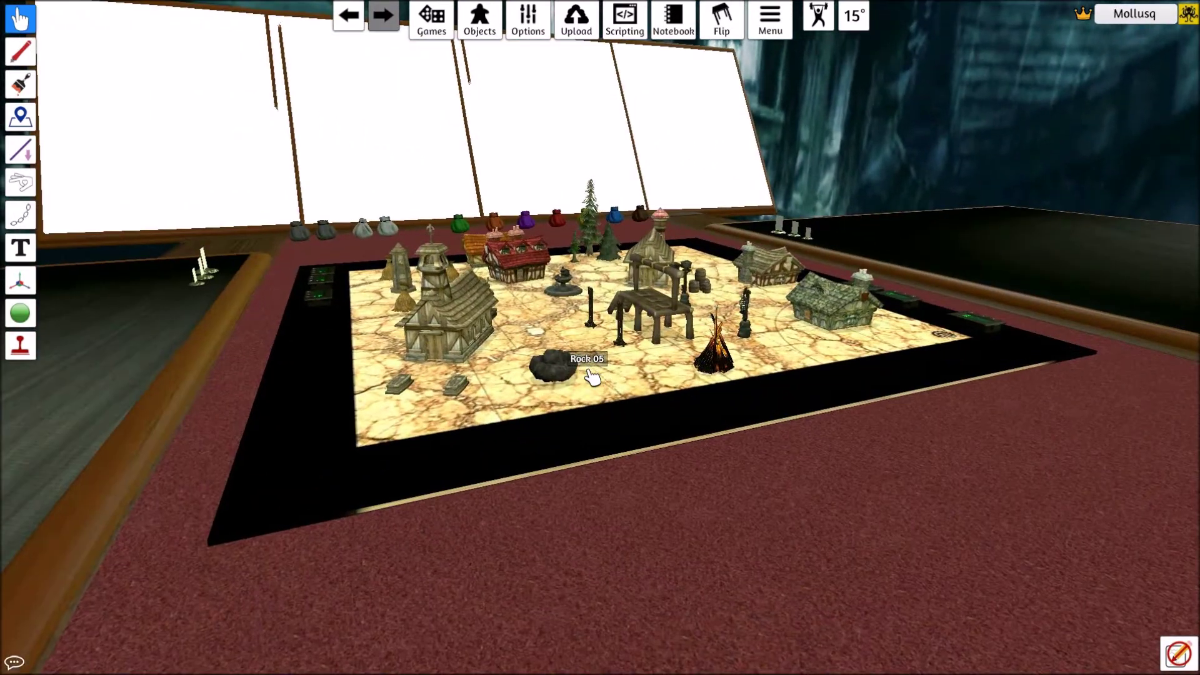
{"action": "scroll", "coordinate": [591, 375], "scroll_direction": "up", "scroll_amount": 4}
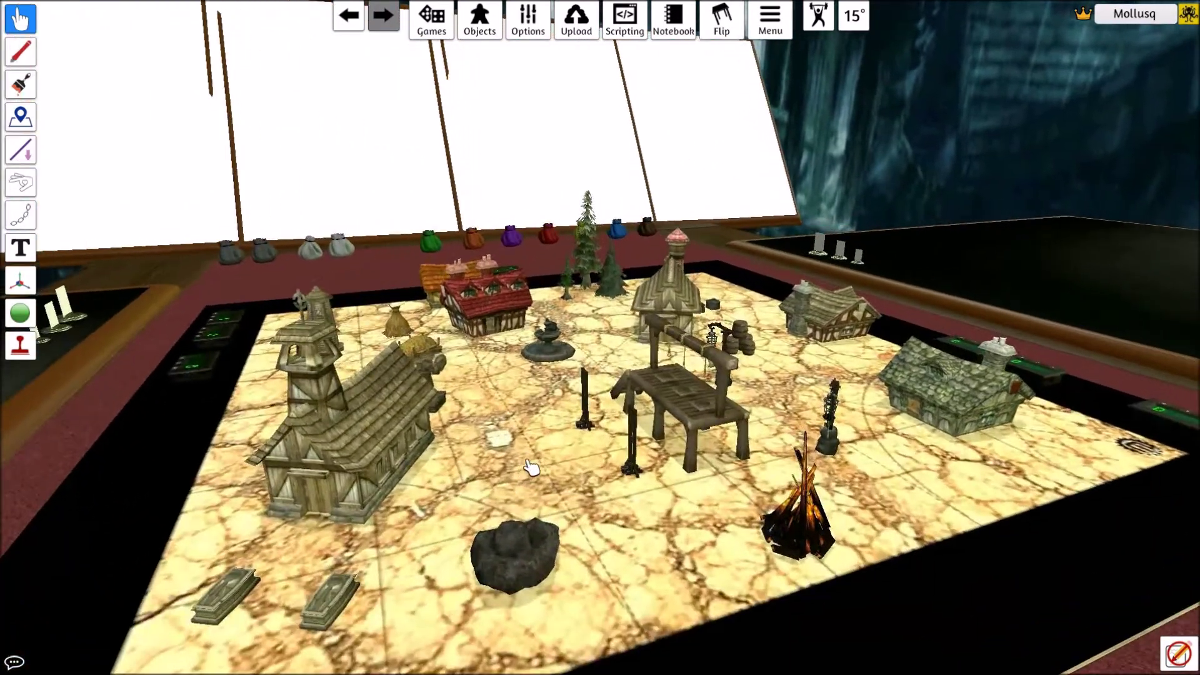
{"action": "scroll", "coordinate": [531, 468], "scroll_direction": "down", "scroll_amount": 6}
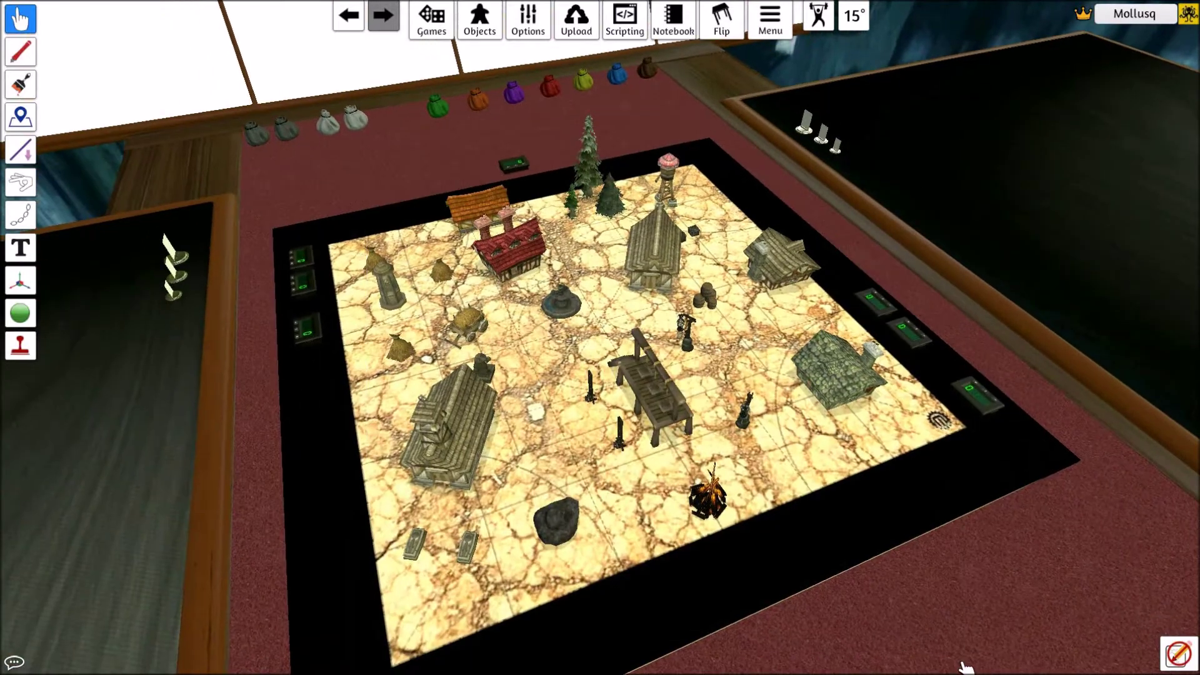
{"action": "right_click", "coordinate": [659, 409]}
{"action": "mouse_move", "coordinate": [742, 444]}
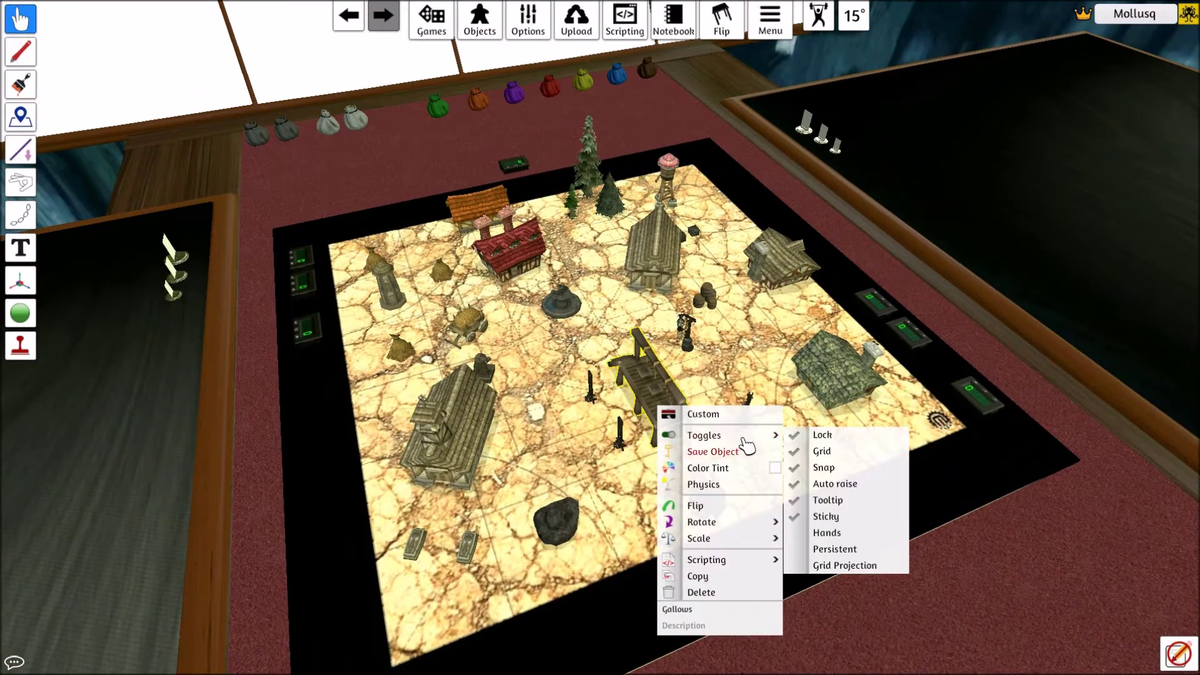
{"action": "left_click", "coordinate": [833, 440]}
{"action": "left_click", "coordinate": [631, 474]}
{"action": "left_click_drag", "start_coordinate": [642, 394], "coordinate": [831, 466]}
Raise the counter beside Scheme 2 at the board's corner by one
{"action": "key", "text": "w"}
{"action": "key", "text": "a"}
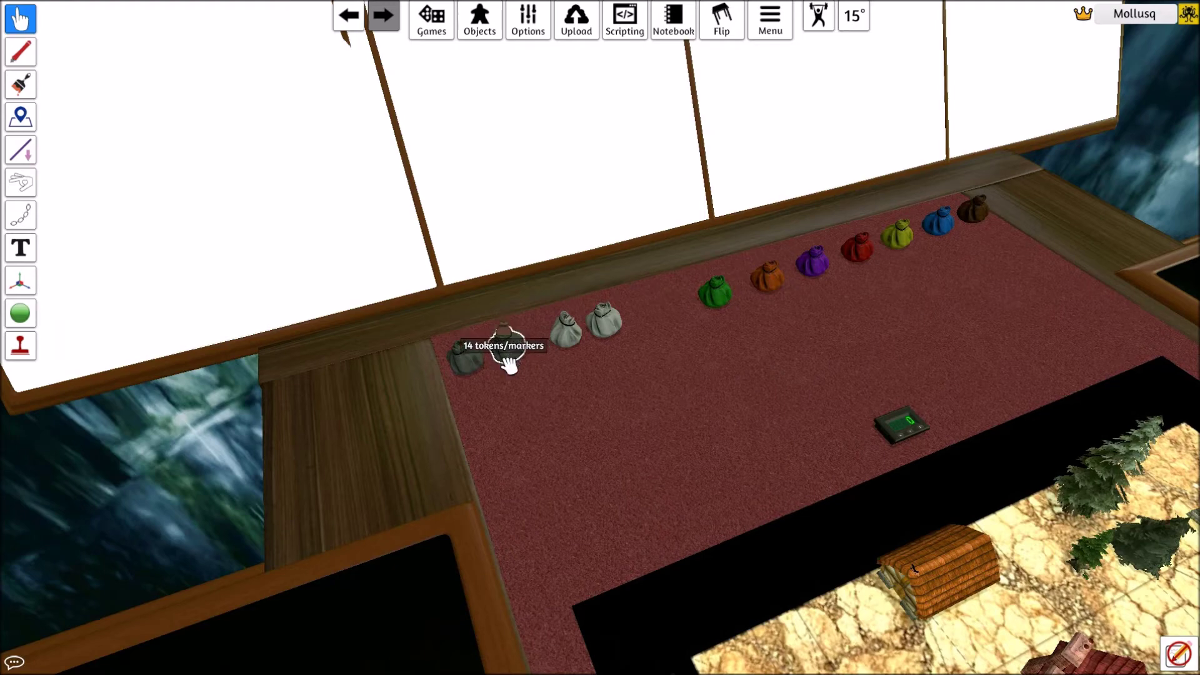
{"action": "key", "text": "w"}
{"action": "key", "text": "d"}
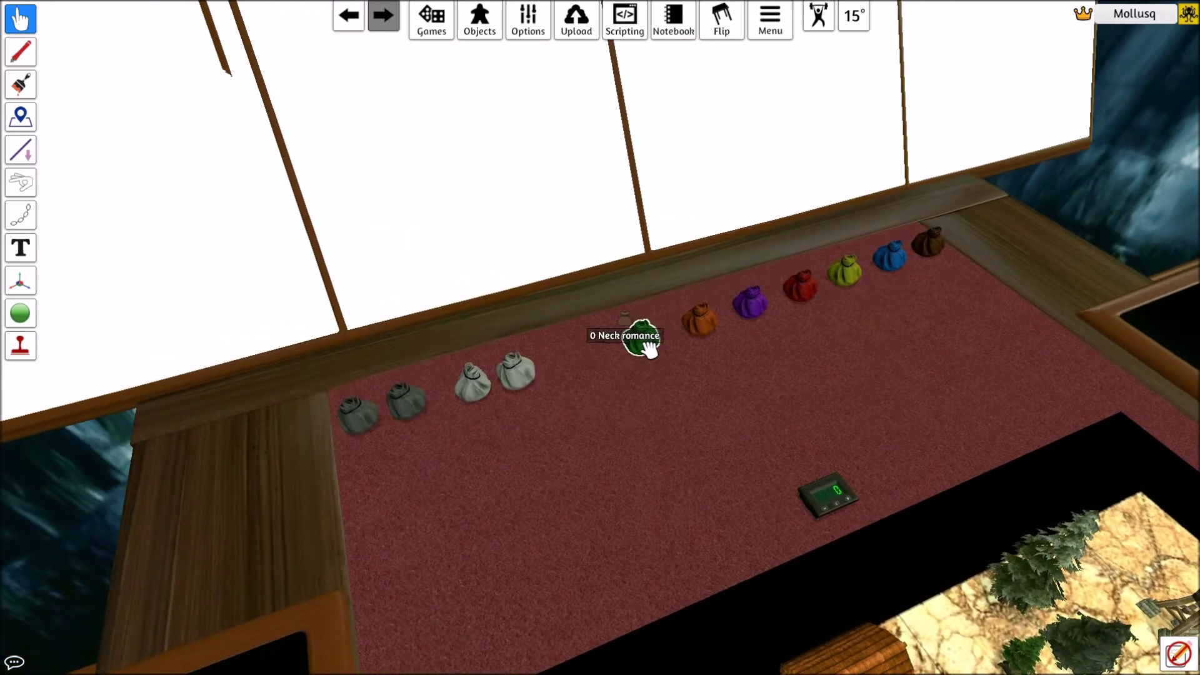
{"action": "key", "text": "s"}
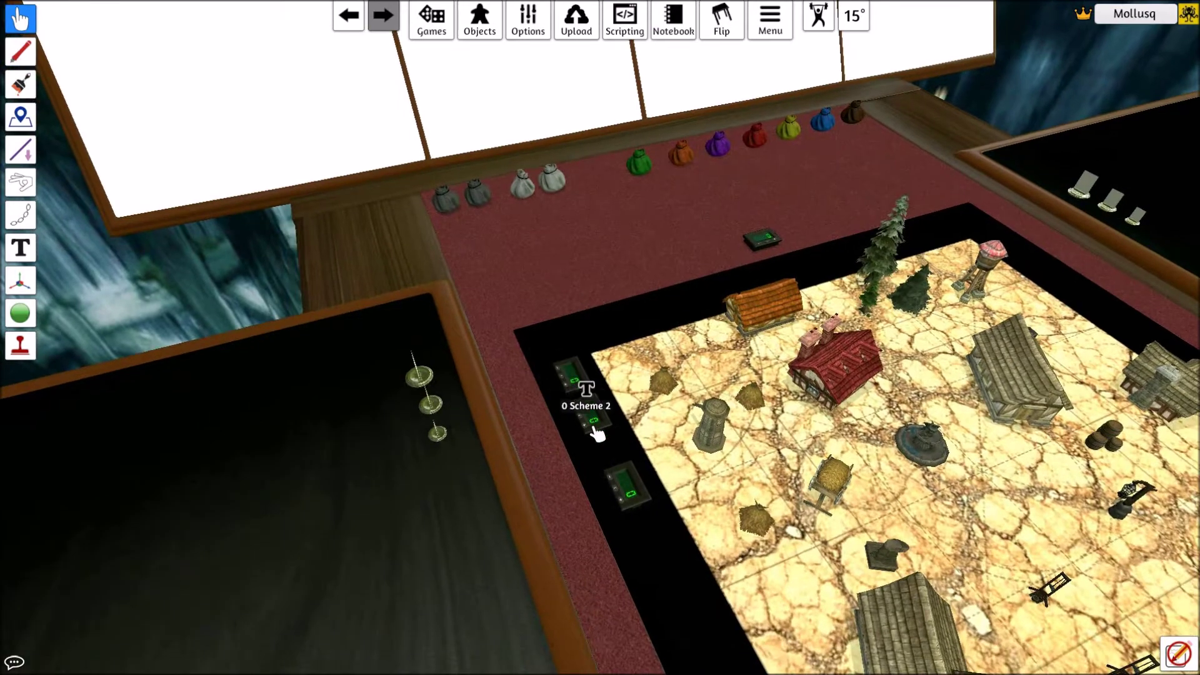
{"action": "scroll", "coordinate": [622, 538], "scroll_direction": "up", "scroll_amount": 3}
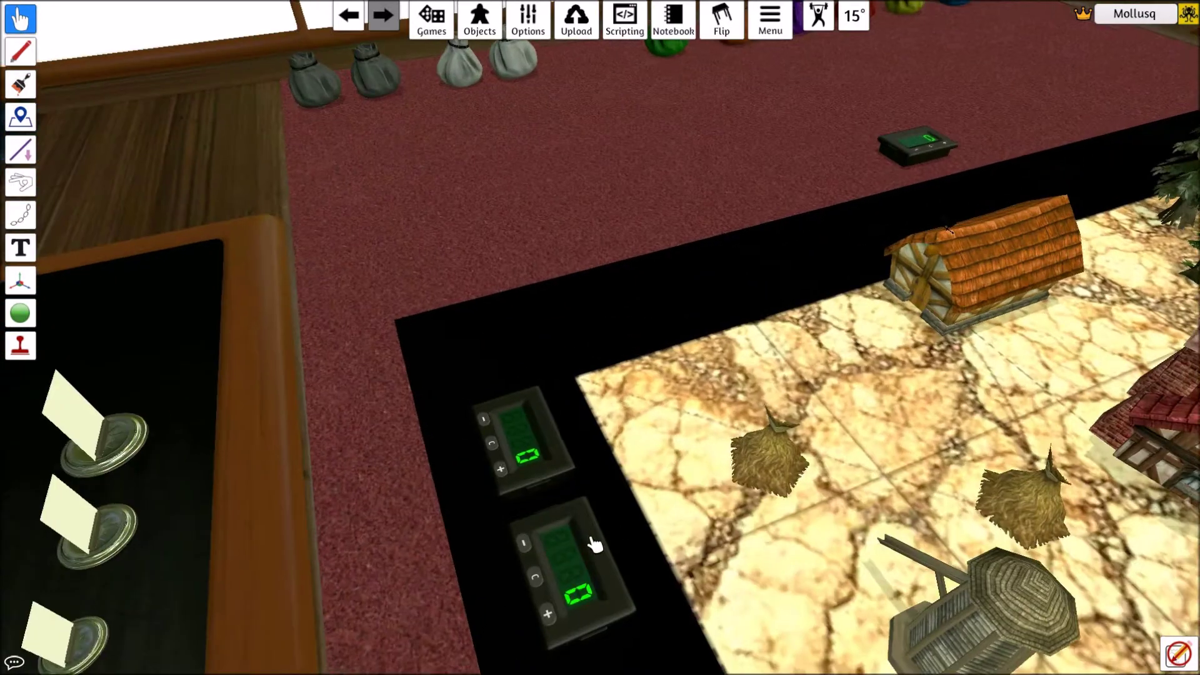
{"action": "left_click", "coordinate": [500, 473]}
{"action": "key", "text": "s"}
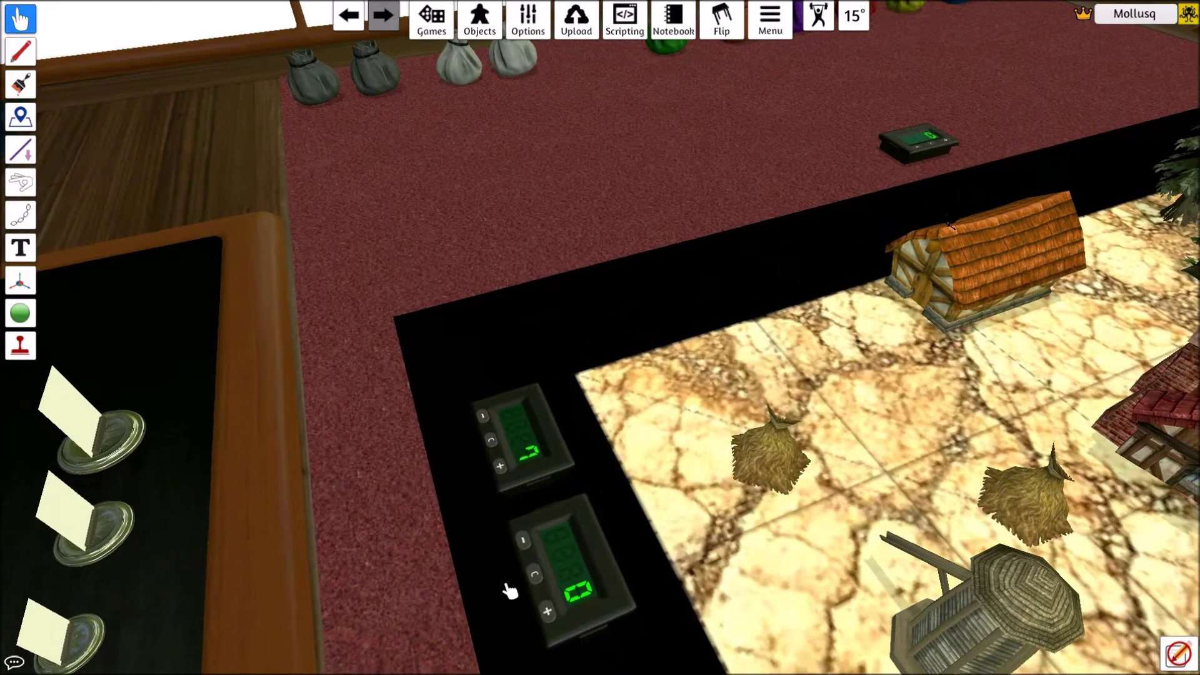
Examine the Turn counter behind the board and the decks, stone bowls and coloured hand zones on the side table
{"action": "key", "text": "d"}
{"action": "key", "text": "w"}
{"action": "scroll", "coordinate": [765, 378], "scroll_direction": "down", "scroll_amount": 2}
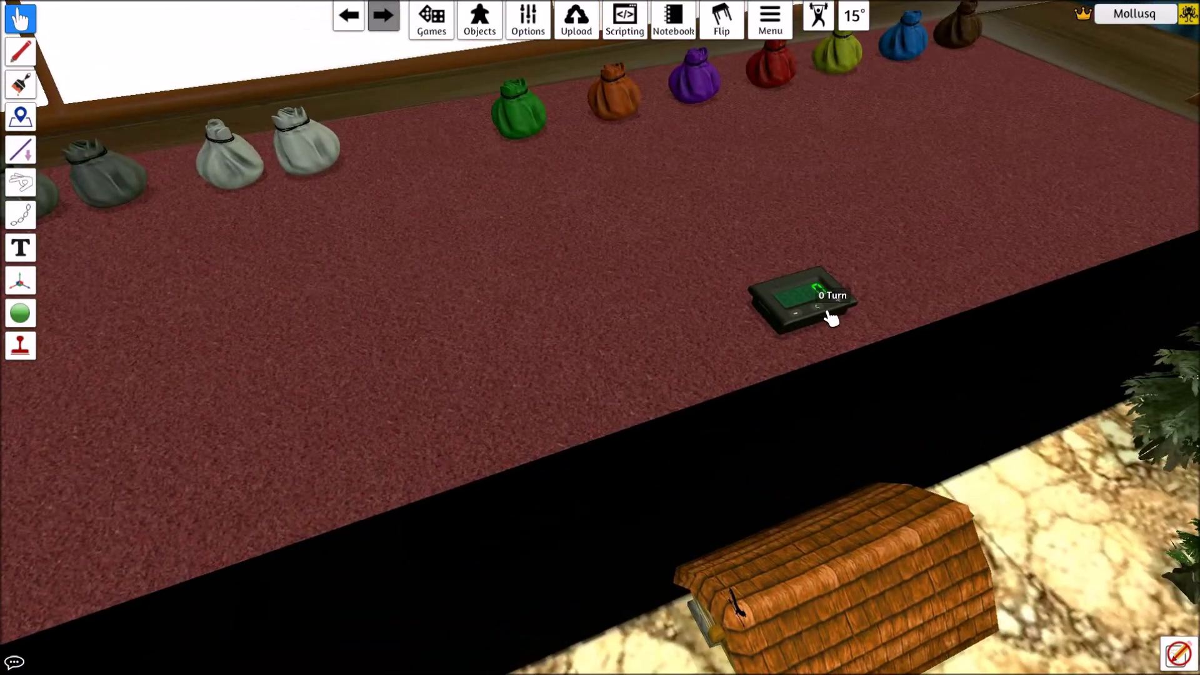
{"action": "scroll", "coordinate": [825, 431], "scroll_direction": "down", "scroll_amount": 8}
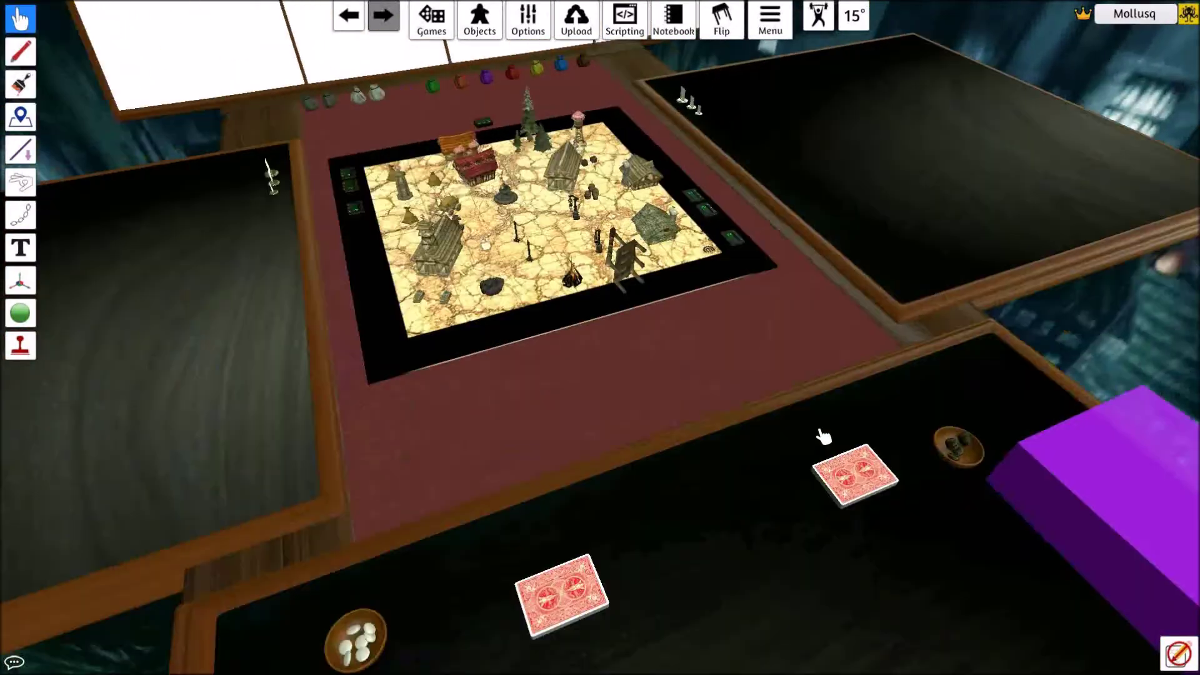
{"action": "key", "text": "s"}
{"action": "scroll", "coordinate": [616, 475], "scroll_direction": "up", "scroll_amount": 3}
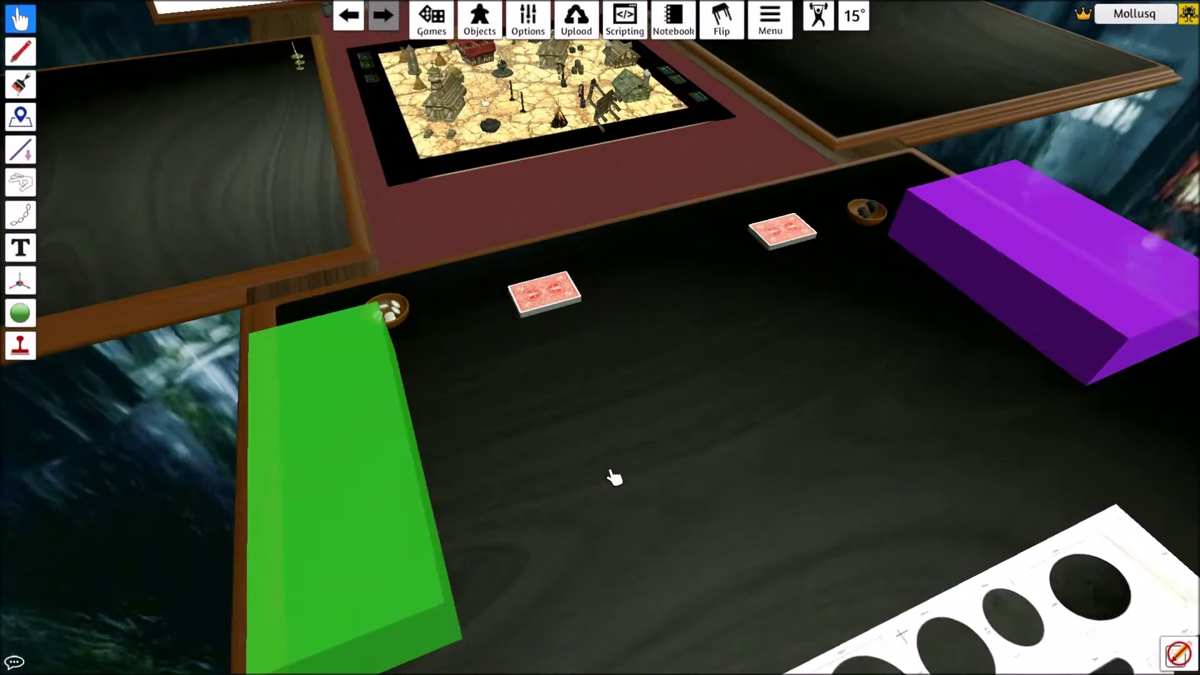
{"action": "key", "text": "d"}
{"action": "key", "text": "w"}
{"action": "scroll", "coordinate": [594, 486], "scroll_direction": "up", "scroll_amount": 2}
{"action": "key", "text": "w"}
{"action": "key", "text": "a"}
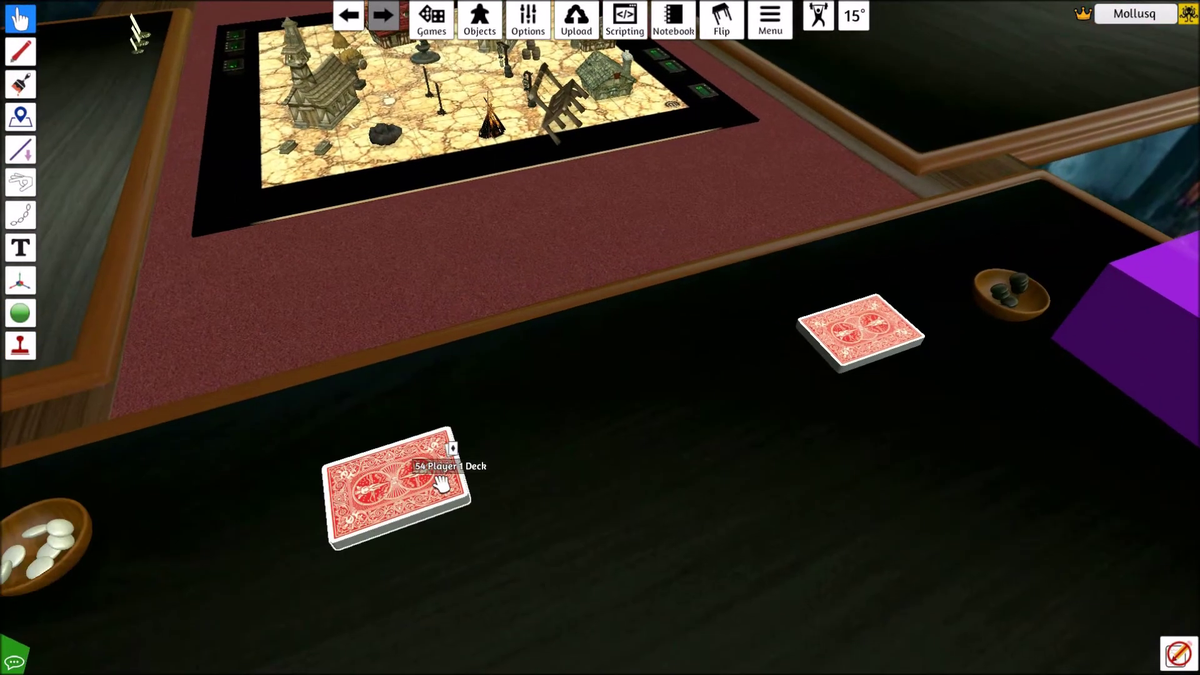
Draw the top card of each player's deck and lay it face up beside its deck
{"action": "left_click_drag", "start_coordinate": [441, 482], "coordinate": [550, 487]}
{"action": "key", "text": "f"}
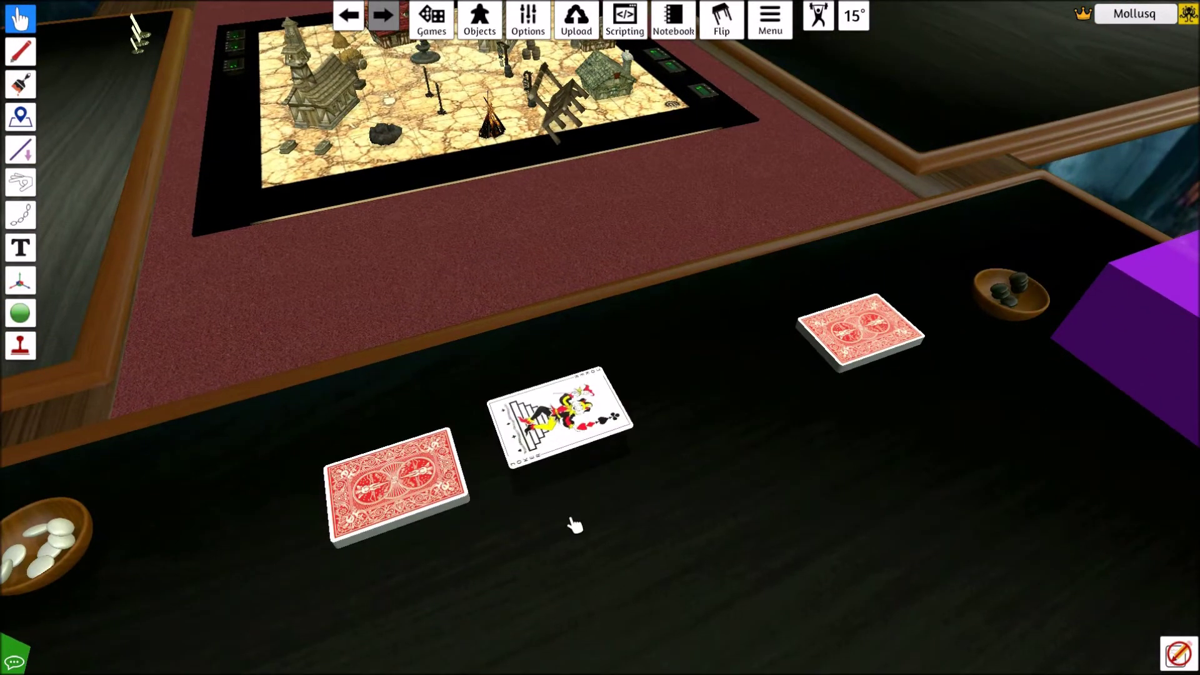
{"action": "left_click_drag", "start_coordinate": [839, 369], "coordinate": [750, 372]}
{"action": "key", "text": "f"}
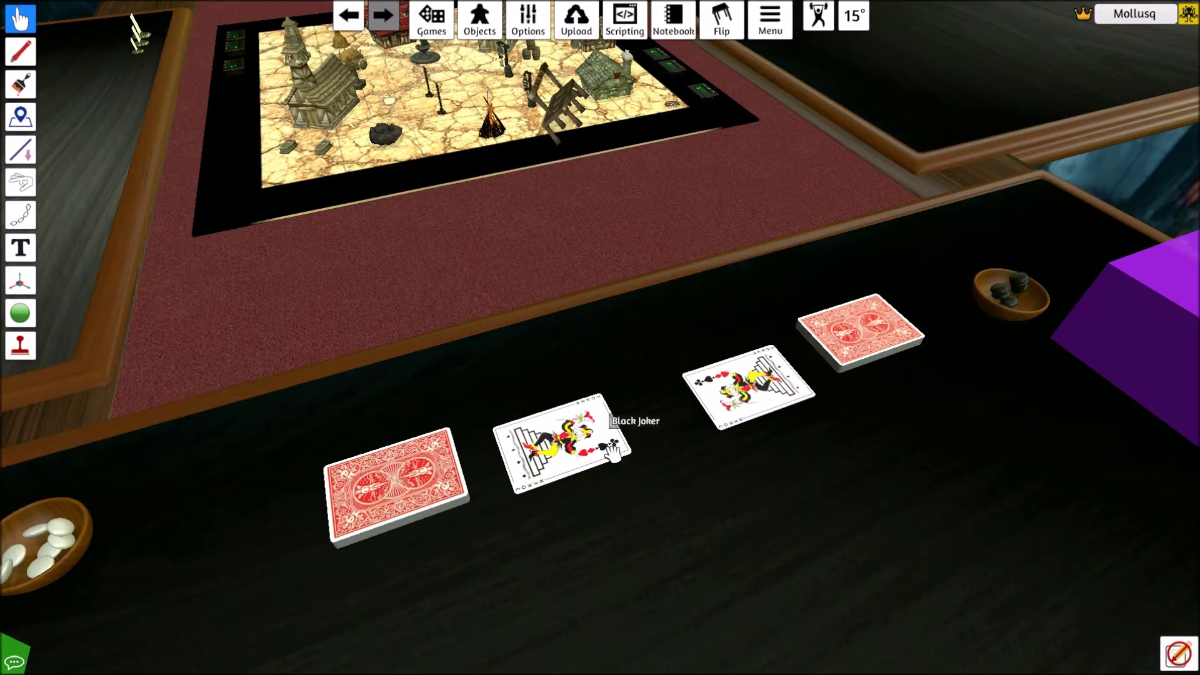
Look at the Player 1 deck's option for dealing cards to the green player's hand zone
{"action": "key", "text": "s"}
{"action": "key", "text": "a"}
{"action": "scroll", "coordinate": [631, 381], "scroll_direction": "up", "scroll_amount": 3}
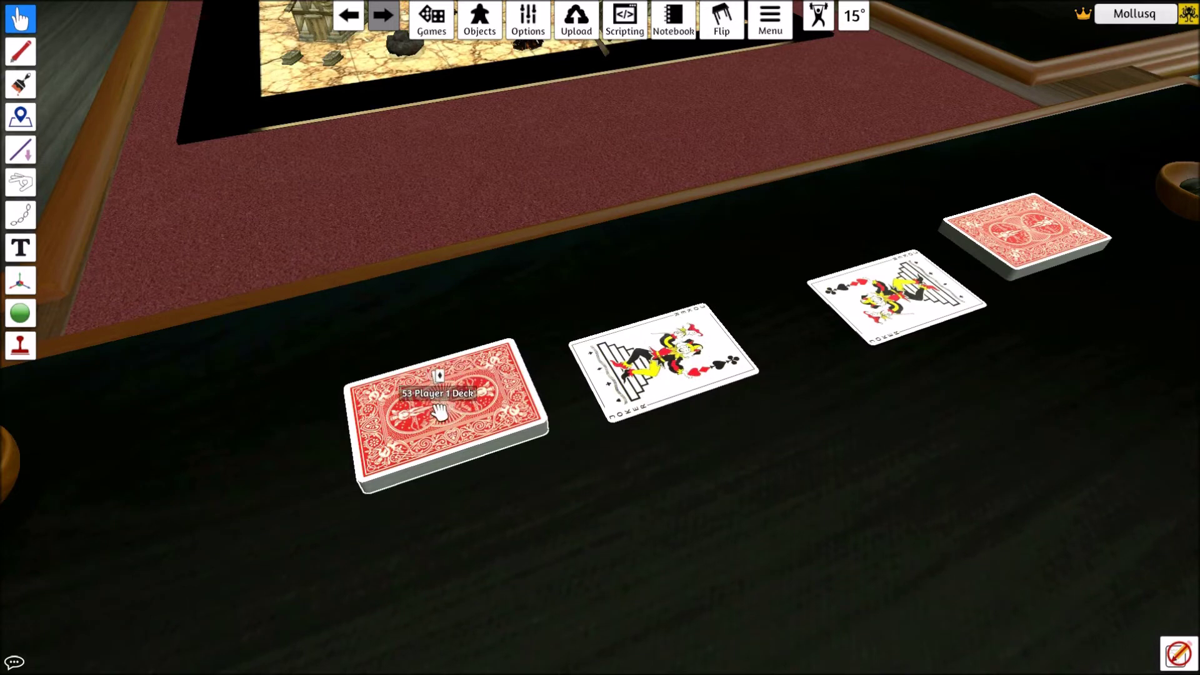
{"action": "scroll", "coordinate": [441, 410], "scroll_direction": "down", "scroll_amount": 1}
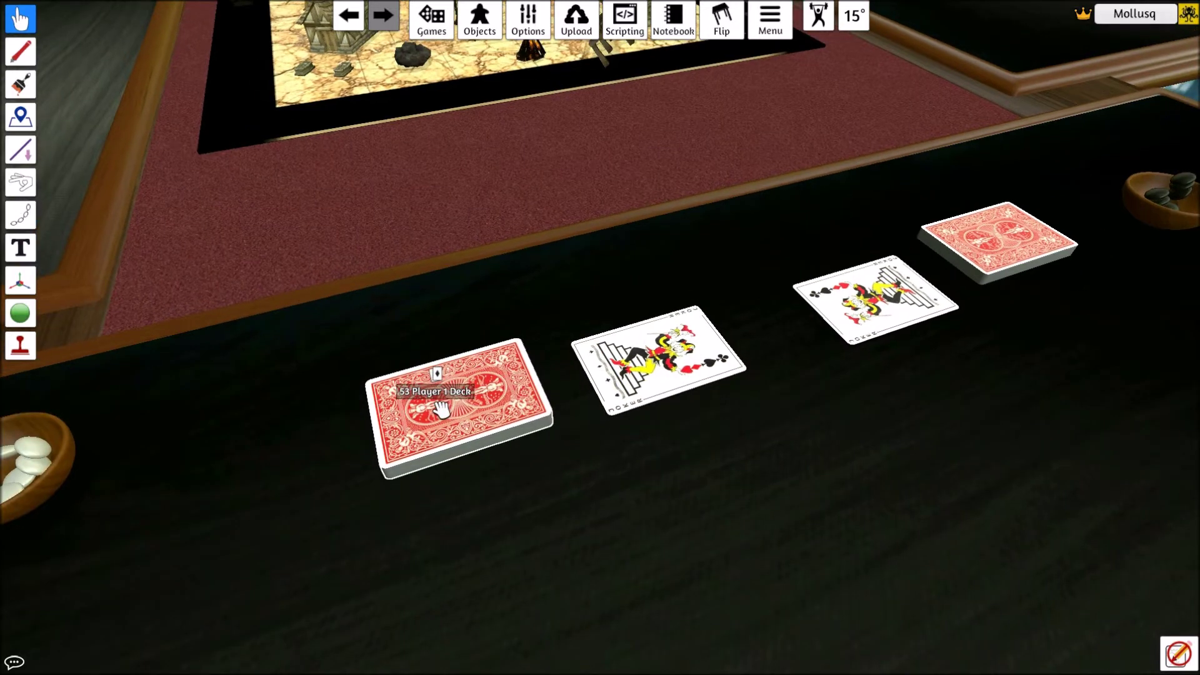
{"action": "key", "text": "a"}
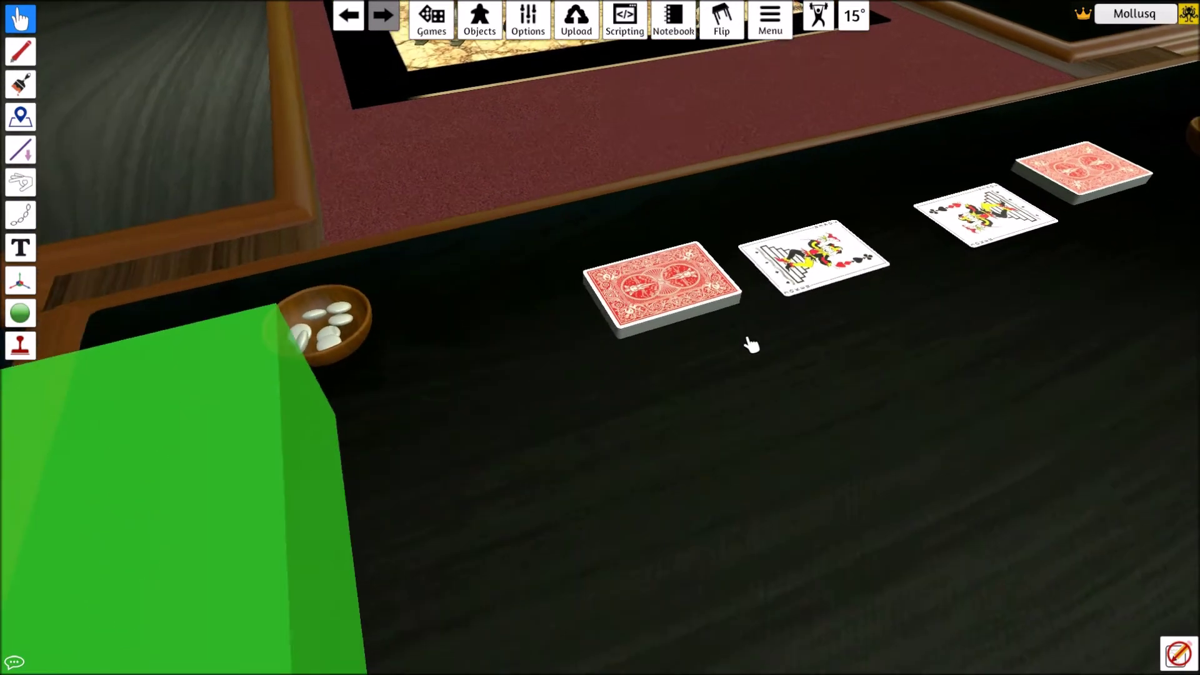
{"action": "right_click", "coordinate": [658, 281]}
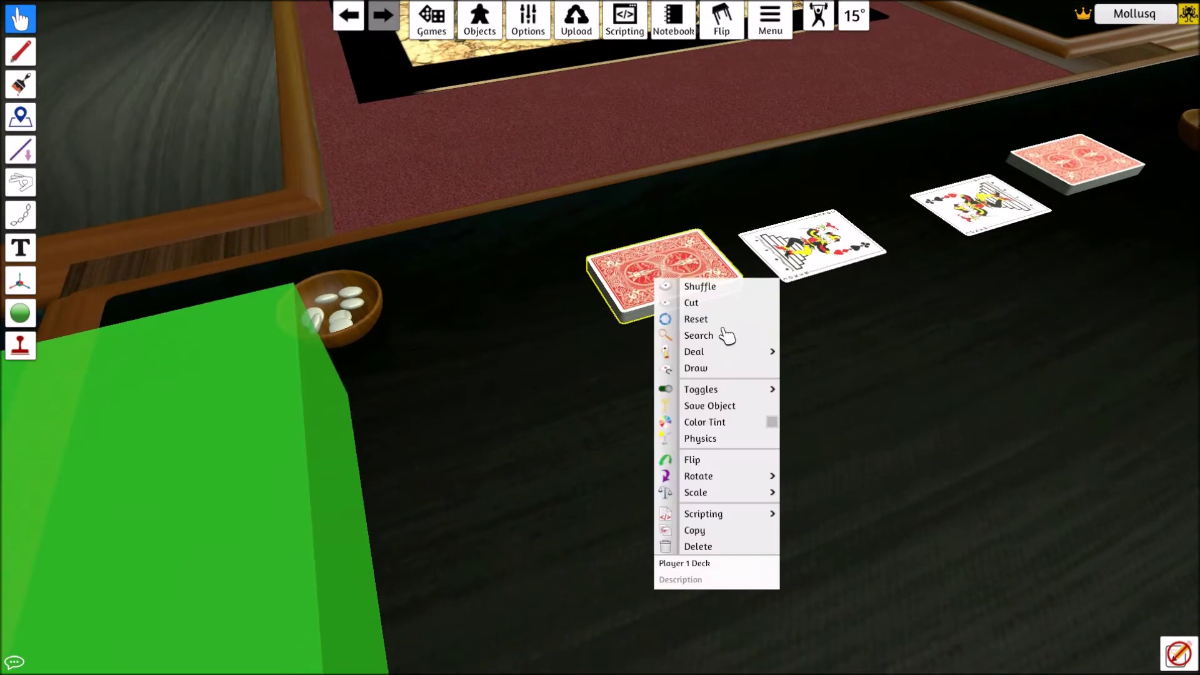
{"action": "mouse_move", "coordinate": [713, 351]}
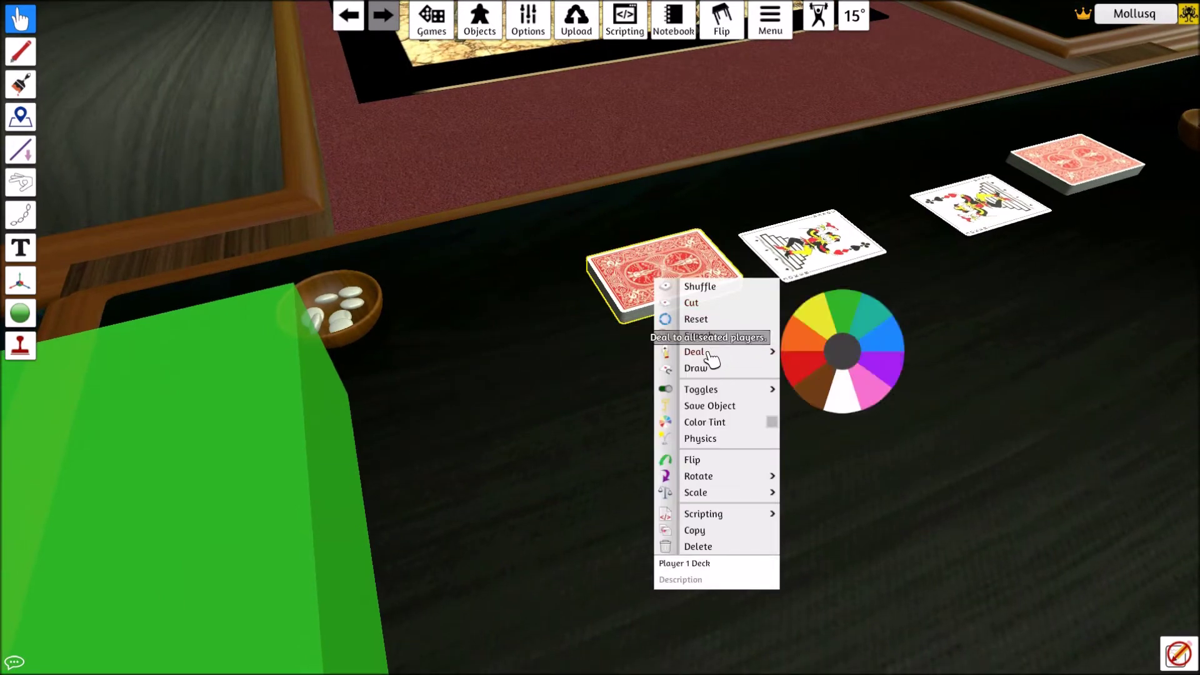
{"action": "left_click", "coordinate": [839, 321]}
{"action": "key", "text": "s"}
{"action": "key", "text": "a"}
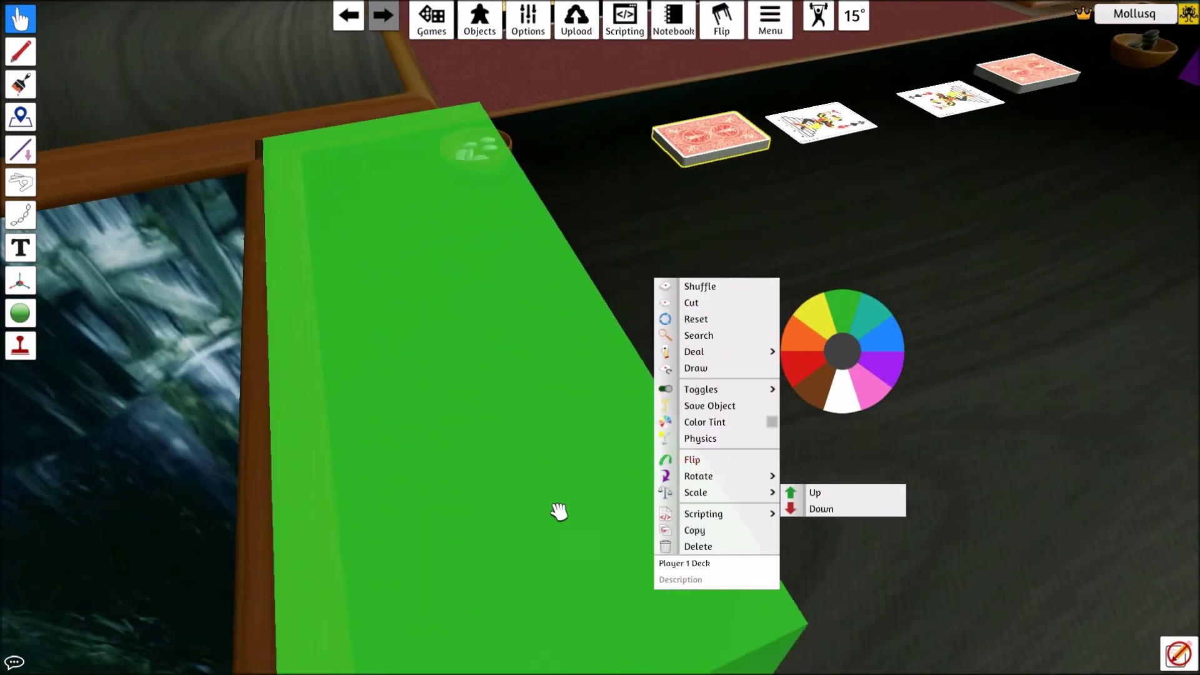
{"action": "left_click", "coordinate": [571, 313]}
Examine the green and purple hand zones and the base-size template sheet on the decks' side table
{"action": "key", "text": "s"}
{"action": "key", "text": "d"}
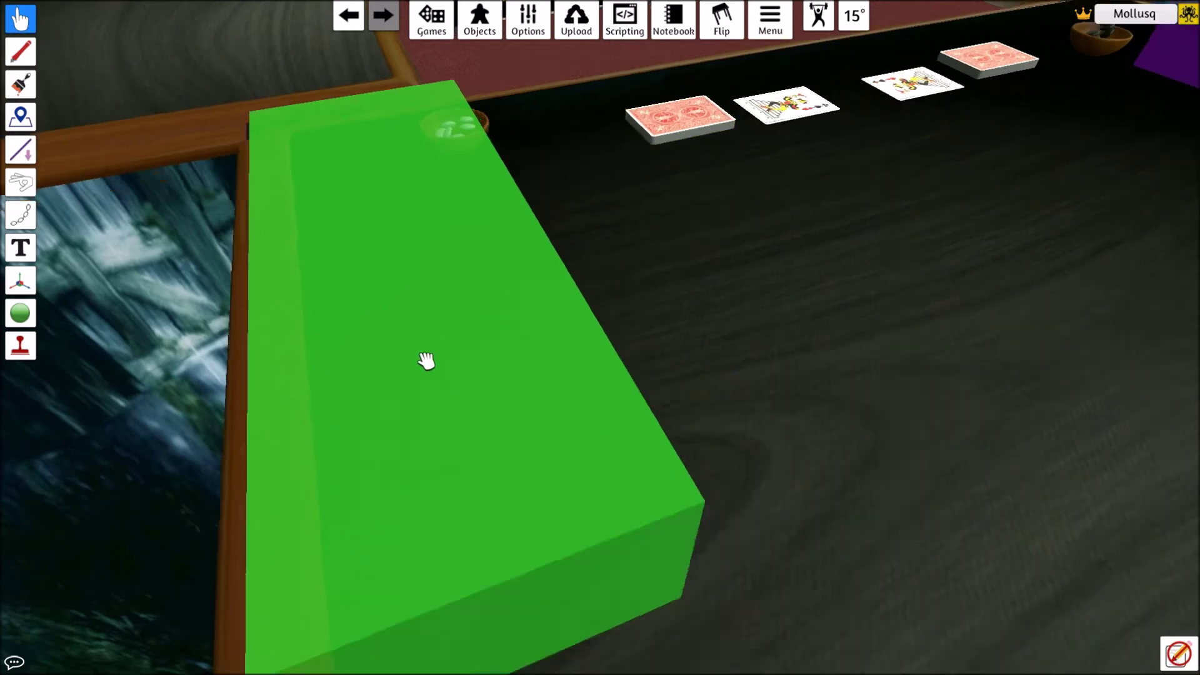
{"action": "scroll", "coordinate": [426, 359], "scroll_direction": "down", "scroll_amount": 3}
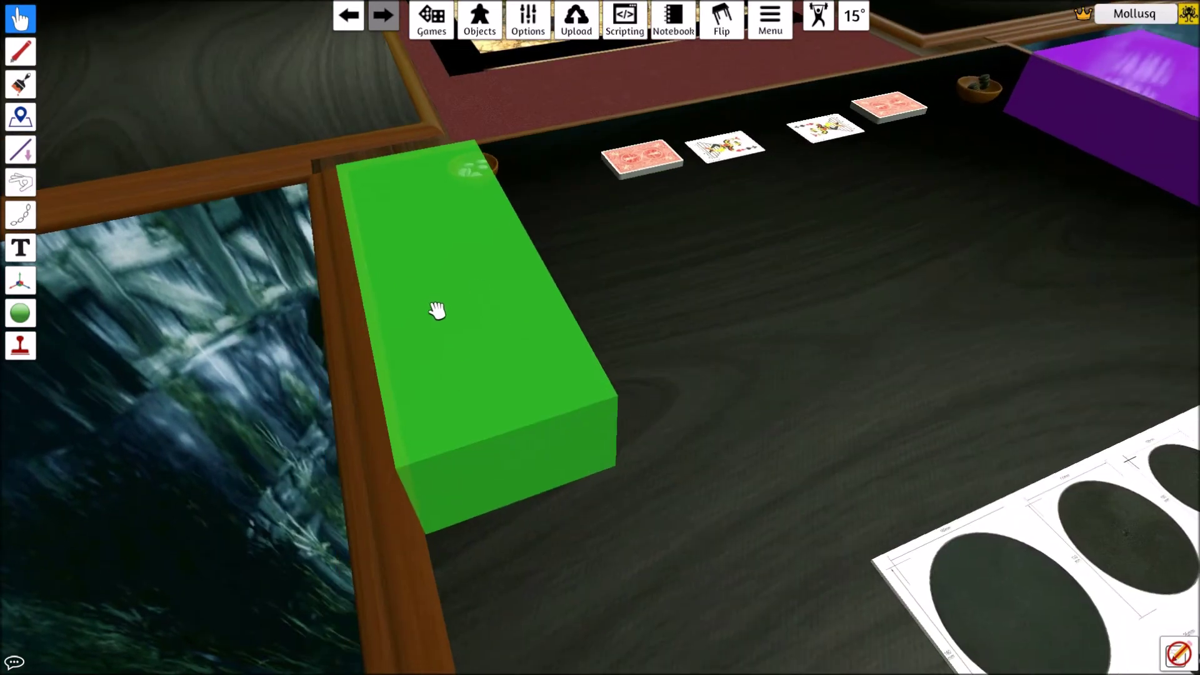
{"action": "key", "text": "s"}
{"action": "key", "text": "d"}
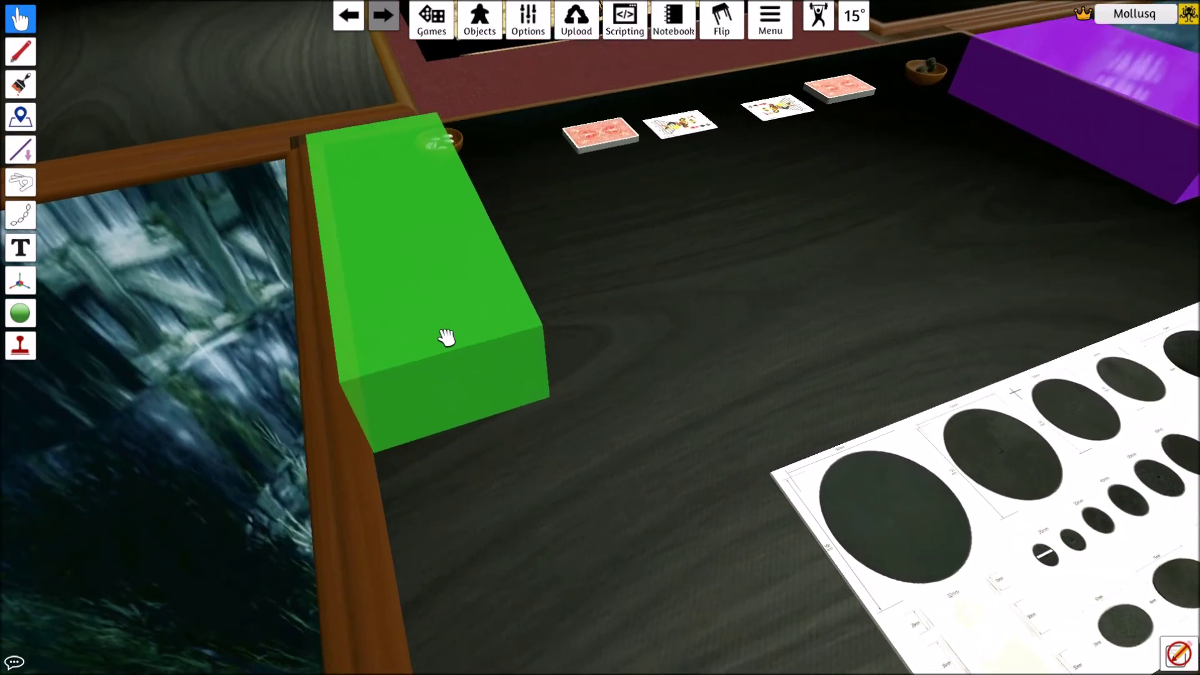
{"action": "key", "text": "w"}
{"action": "key", "text": "d"}
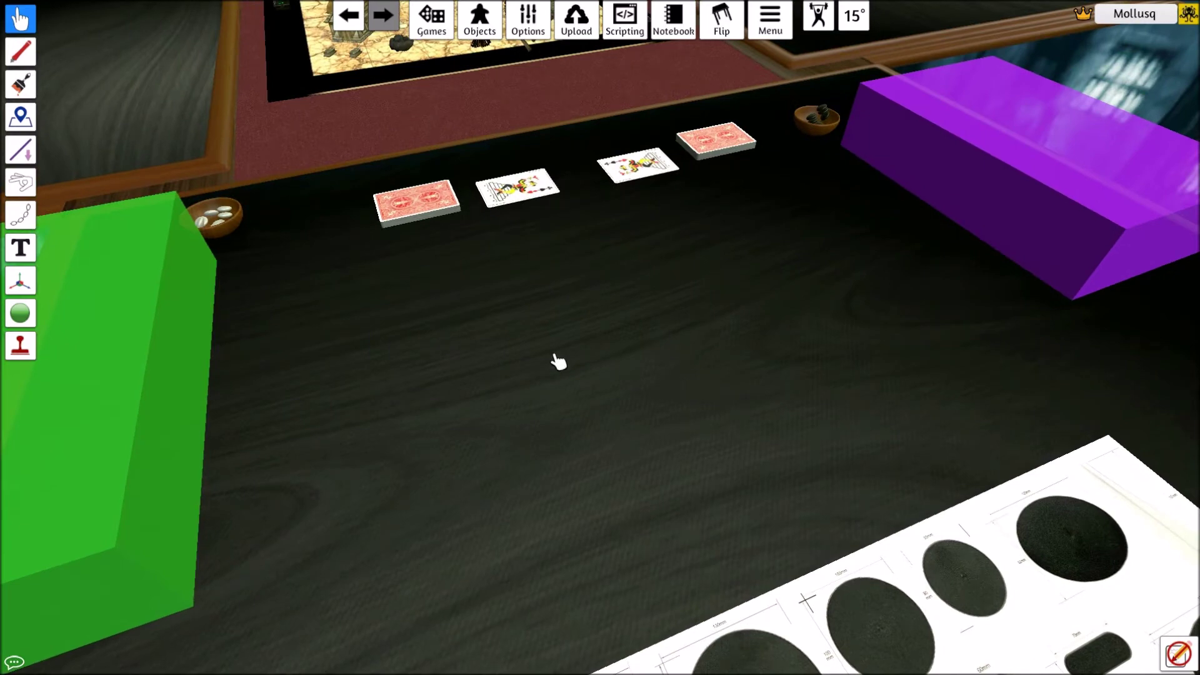
Place a Manticora from the RPG Kit's Mythological components on the side table holding the blank figurines
{"action": "scroll", "coordinate": [583, 386], "scroll_direction": "down", "scroll_amount": 2}
{"action": "key", "text": "a"}
{"action": "key", "text": "w"}
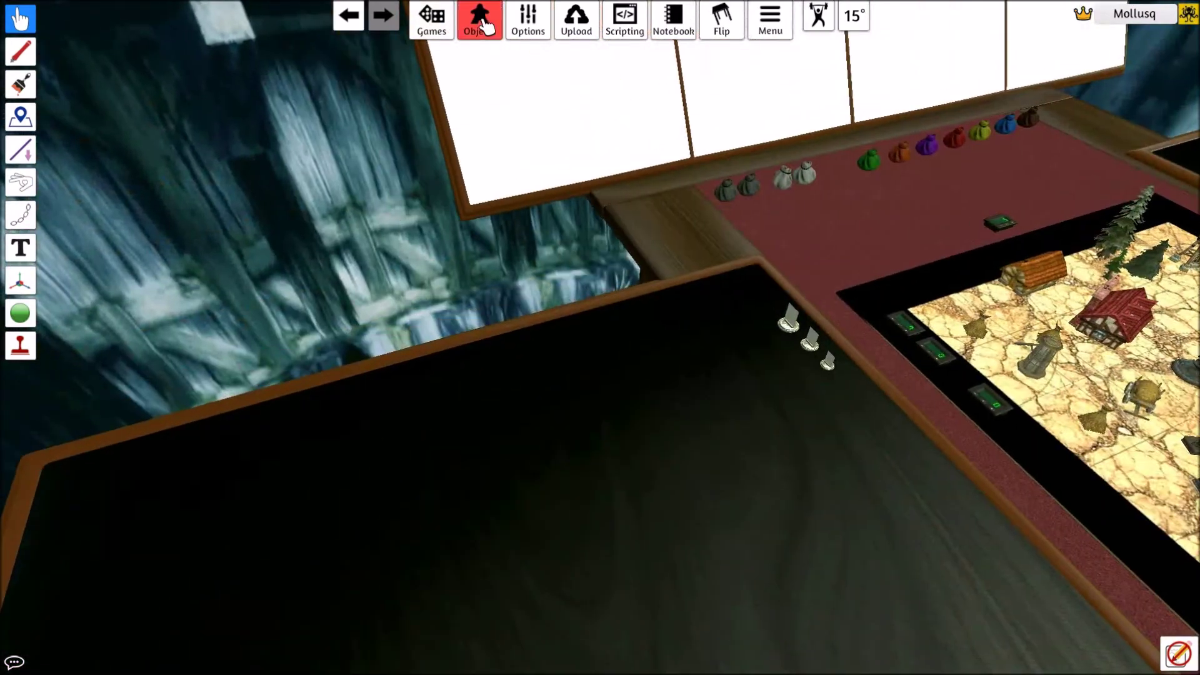
{"action": "left_click", "coordinate": [480, 19]}
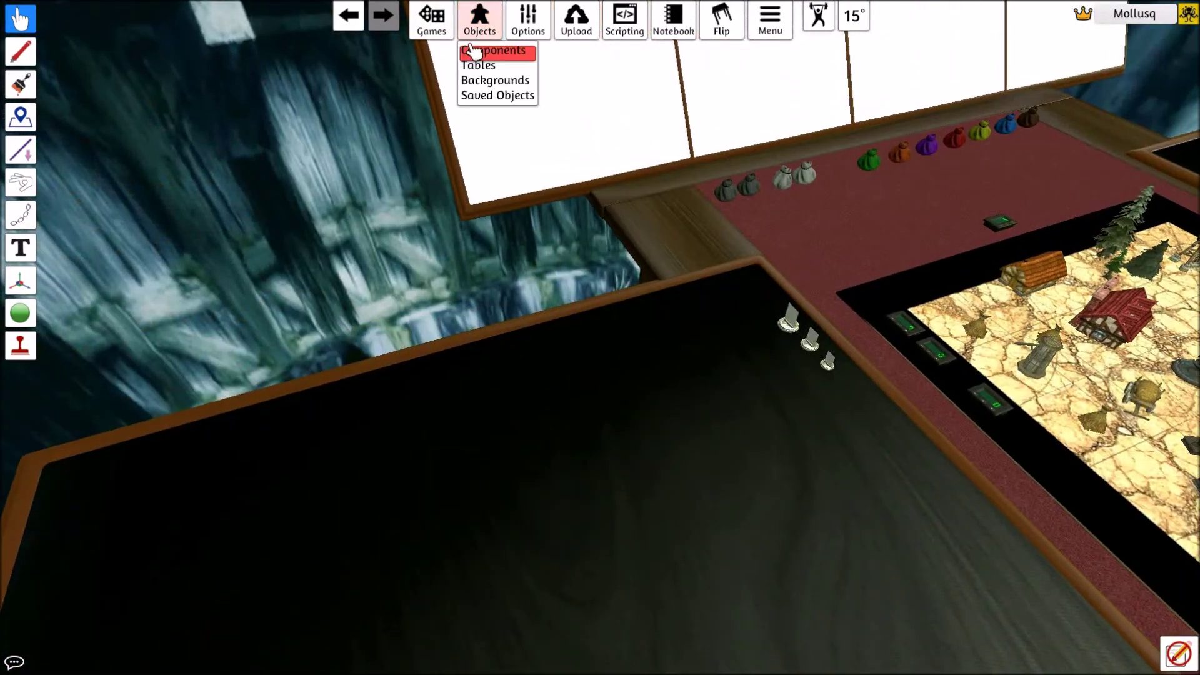
{"action": "left_click", "coordinate": [475, 50]}
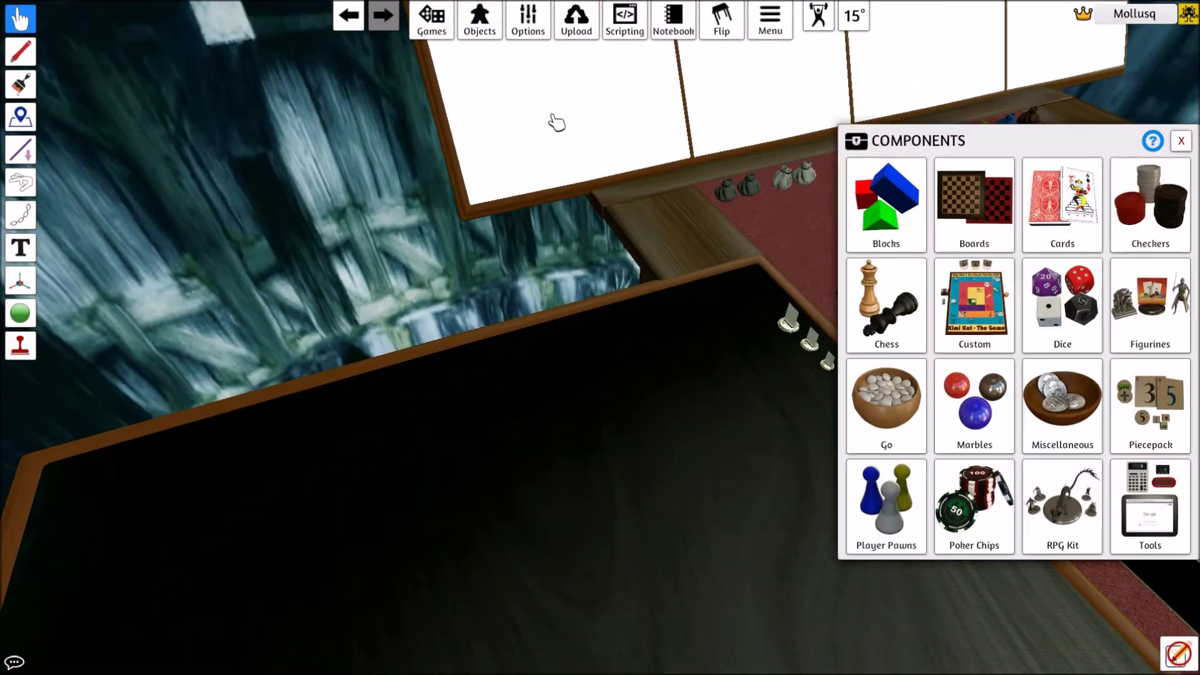
{"action": "left_click", "coordinate": [1151, 306]}
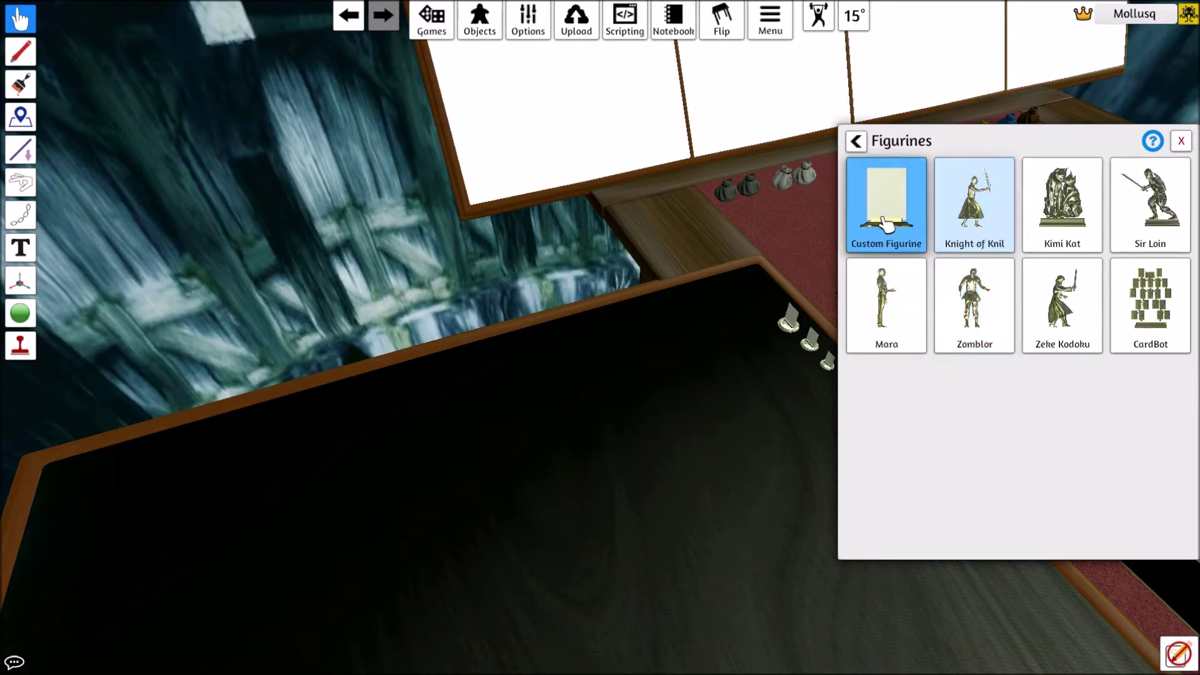
{"action": "left_click", "coordinate": [856, 141]}
{"action": "left_click", "coordinate": [1063, 514]}
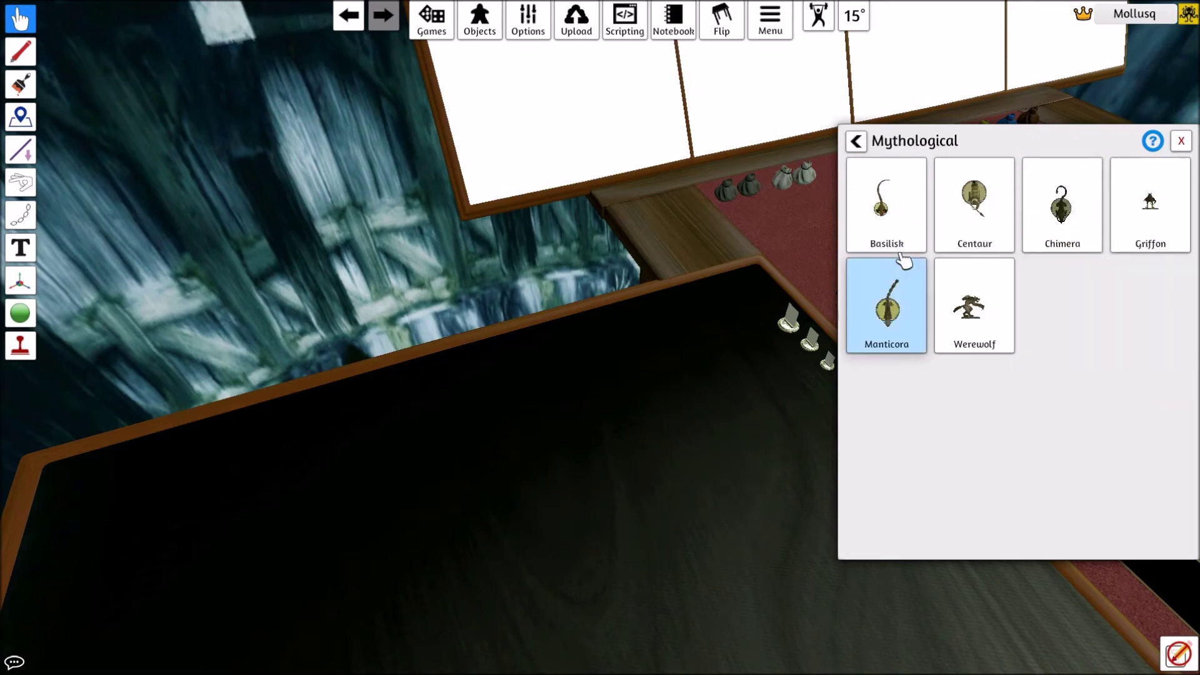
{"action": "left_click_drag", "start_coordinate": [876, 320], "coordinate": [632, 494]}
{"action": "scroll", "coordinate": [648, 503], "scroll_direction": "up", "scroll_amount": 5}
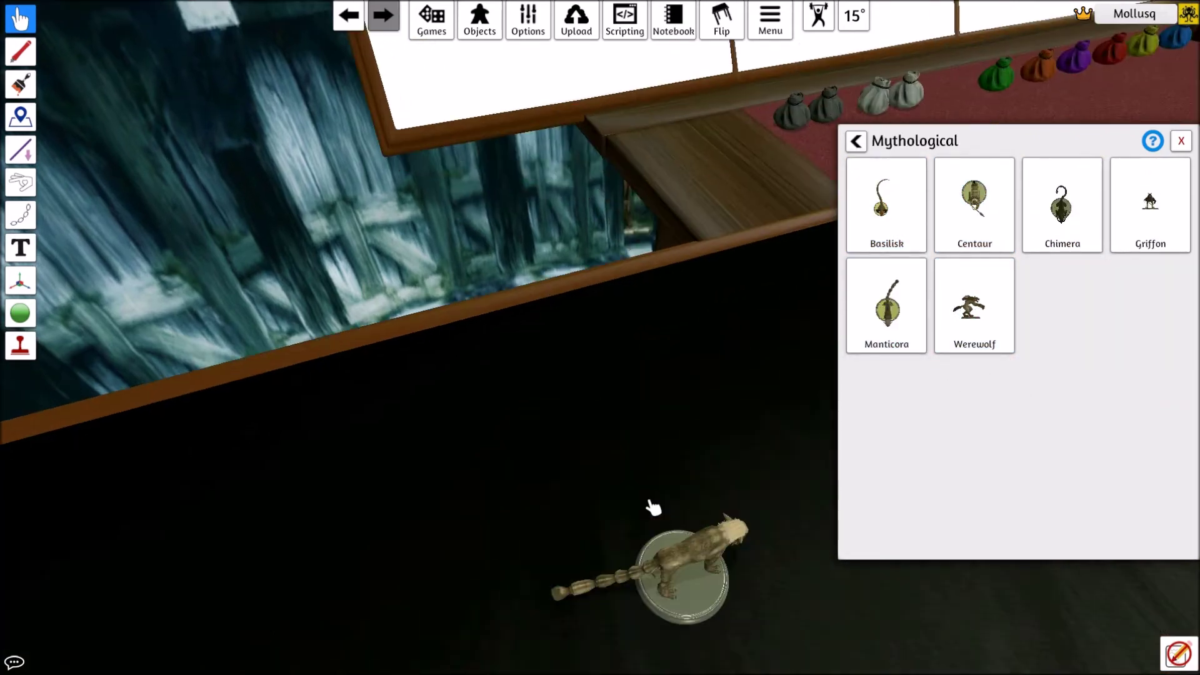
Delete the Manticora figure from the side table and close the component library
{"action": "scroll", "coordinate": [519, 479], "scroll_direction": "down", "scroll_amount": 3}
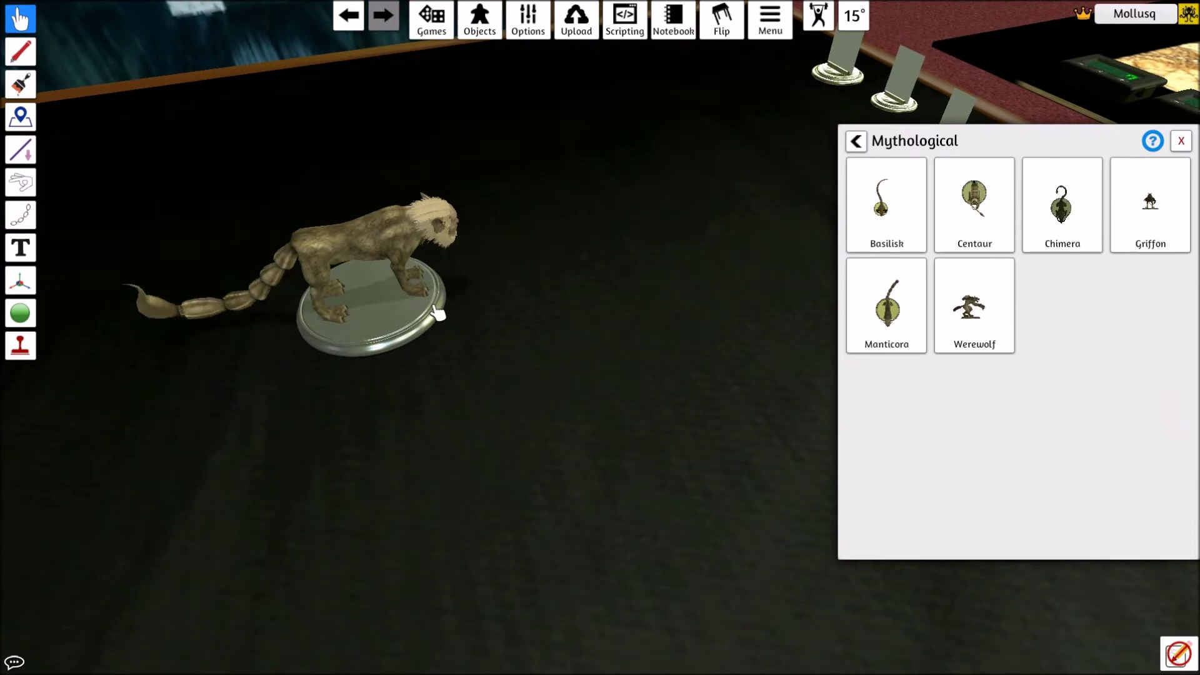
{"action": "scroll", "coordinate": [517, 477], "scroll_direction": "down", "scroll_amount": 3}
{"action": "key", "text": "Delete"}
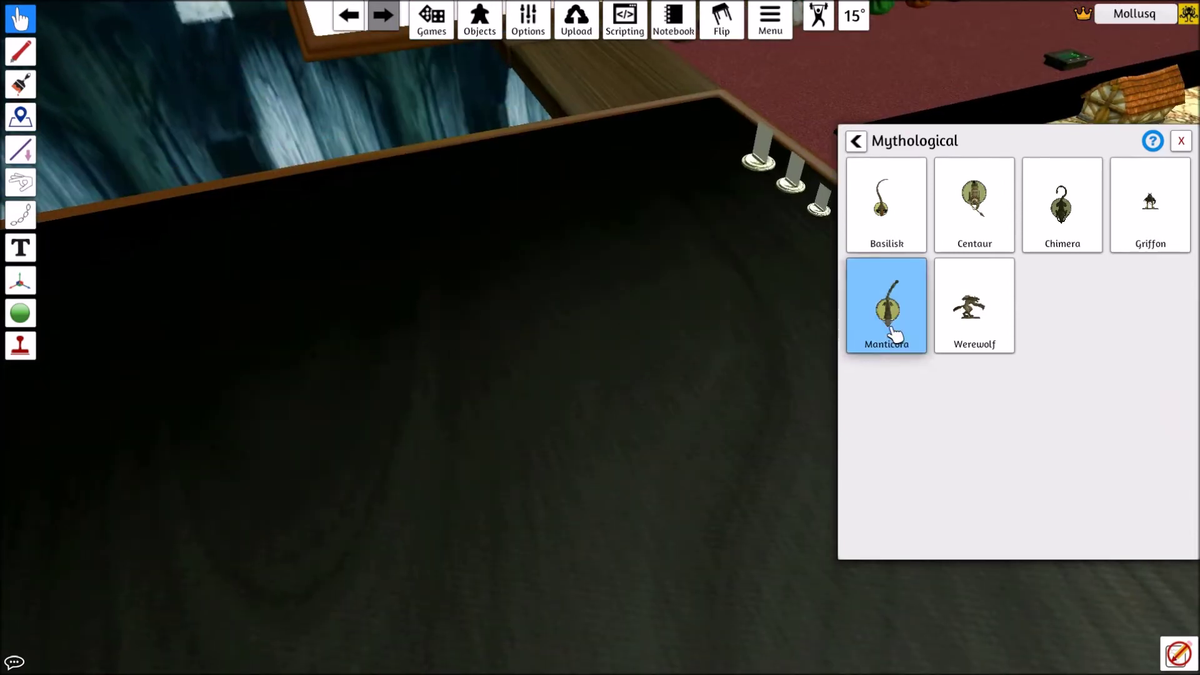
{"action": "left_click", "coordinate": [1181, 141]}
Place a Custom Figurine in front of the three blank figurines on the side table and close the component library
{"action": "key", "text": "w"}
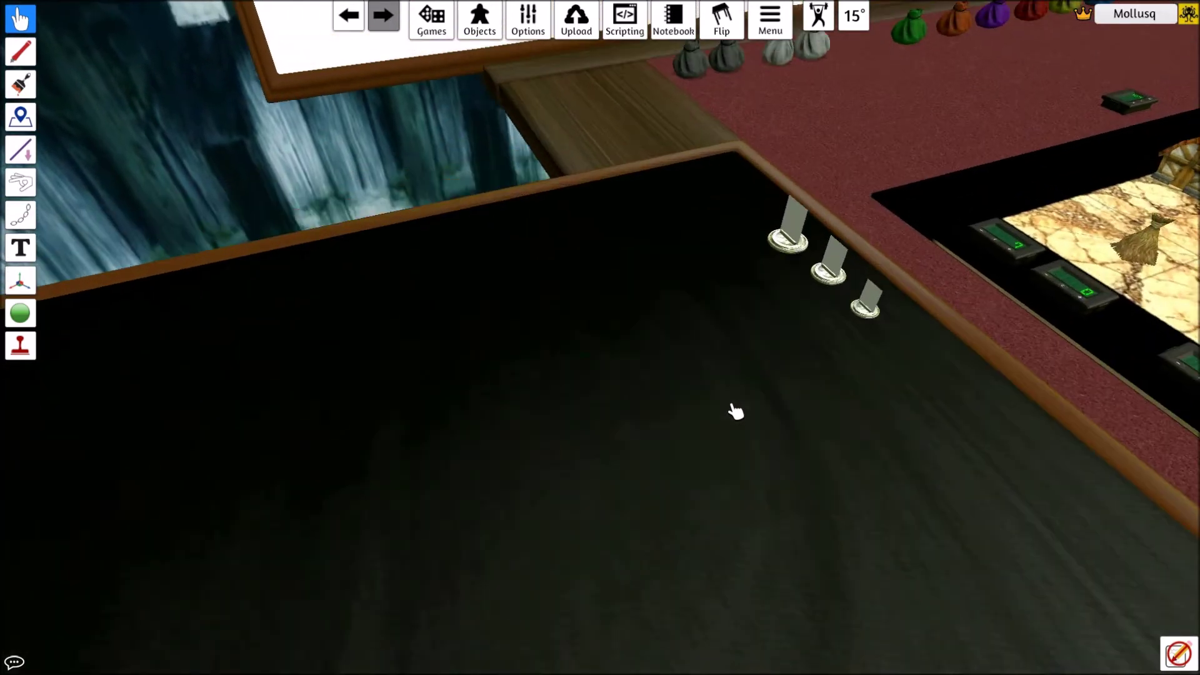
{"action": "left_click_drag", "start_coordinate": [839, 410], "coordinate": [840, 411]}
{"action": "scroll", "coordinate": [845, 417], "scroll_direction": "down", "scroll_amount": 3}
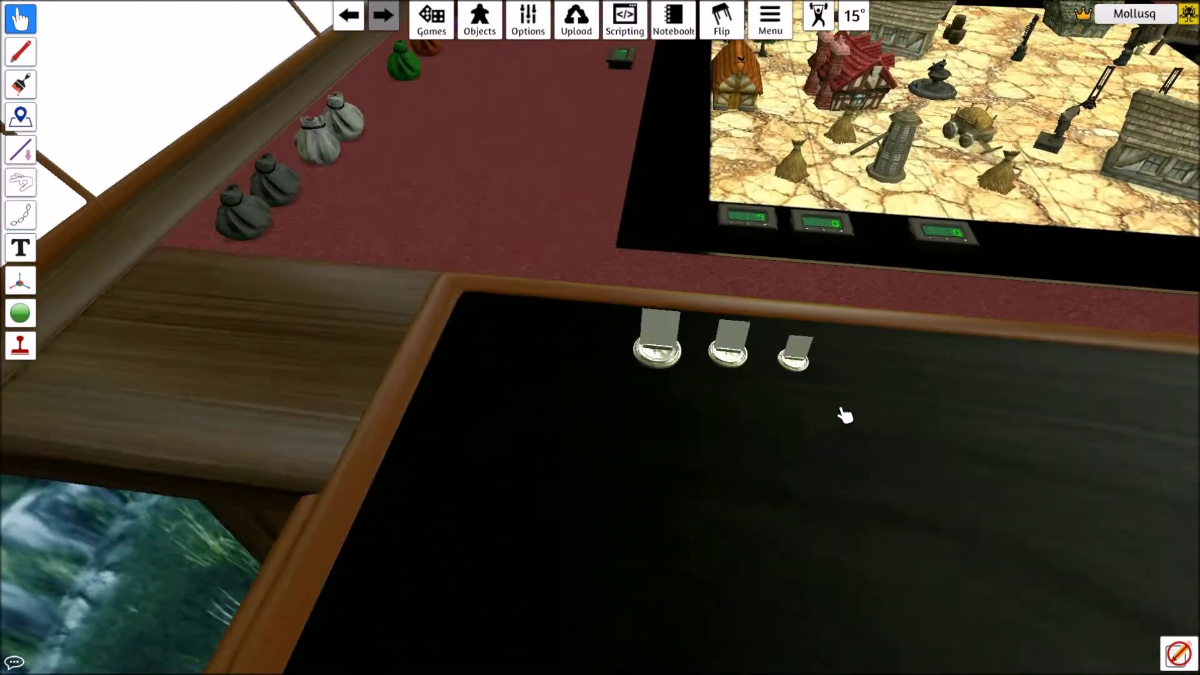
{"action": "mouse_move", "coordinate": [479, 22]}
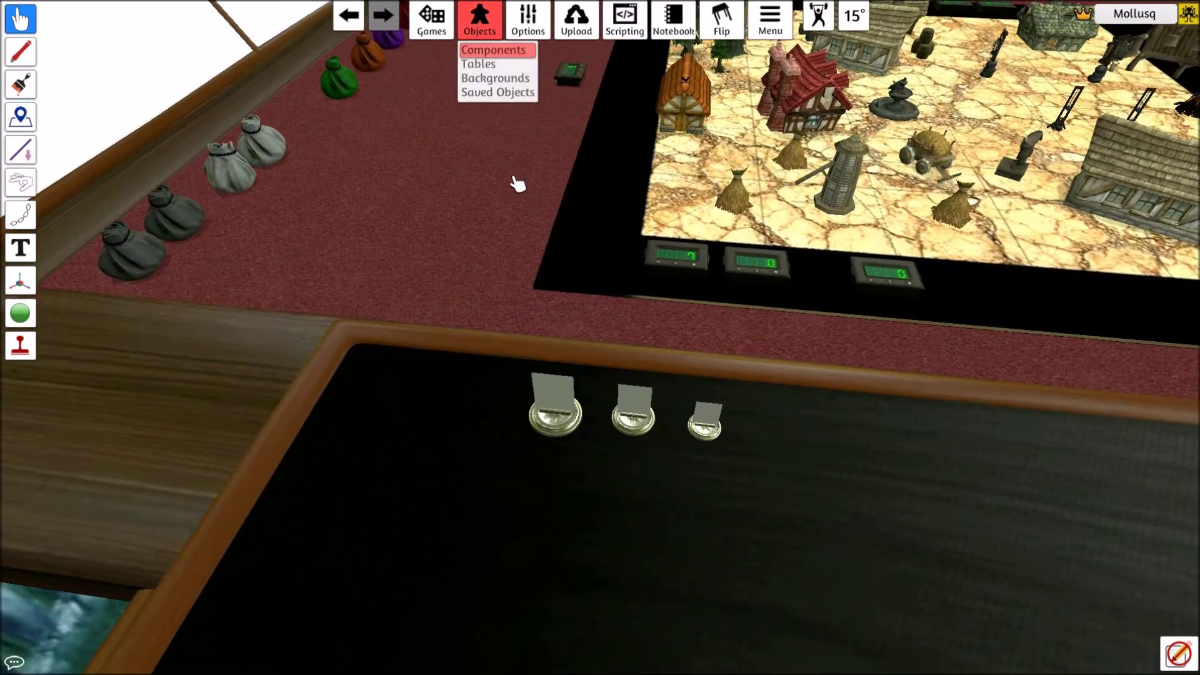
{"action": "left_click", "coordinate": [494, 50]}
{"action": "left_click", "coordinate": [1146, 319]}
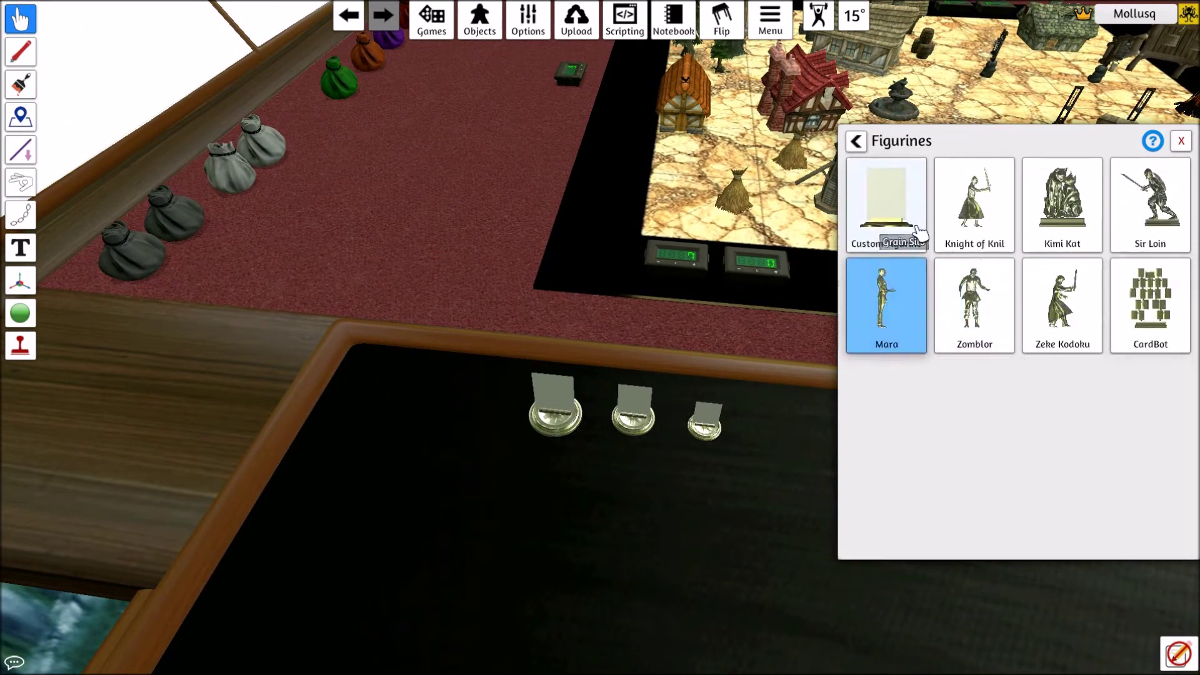
{"action": "left_click", "coordinate": [886, 200]}
{"action": "left_click", "coordinate": [638, 519]}
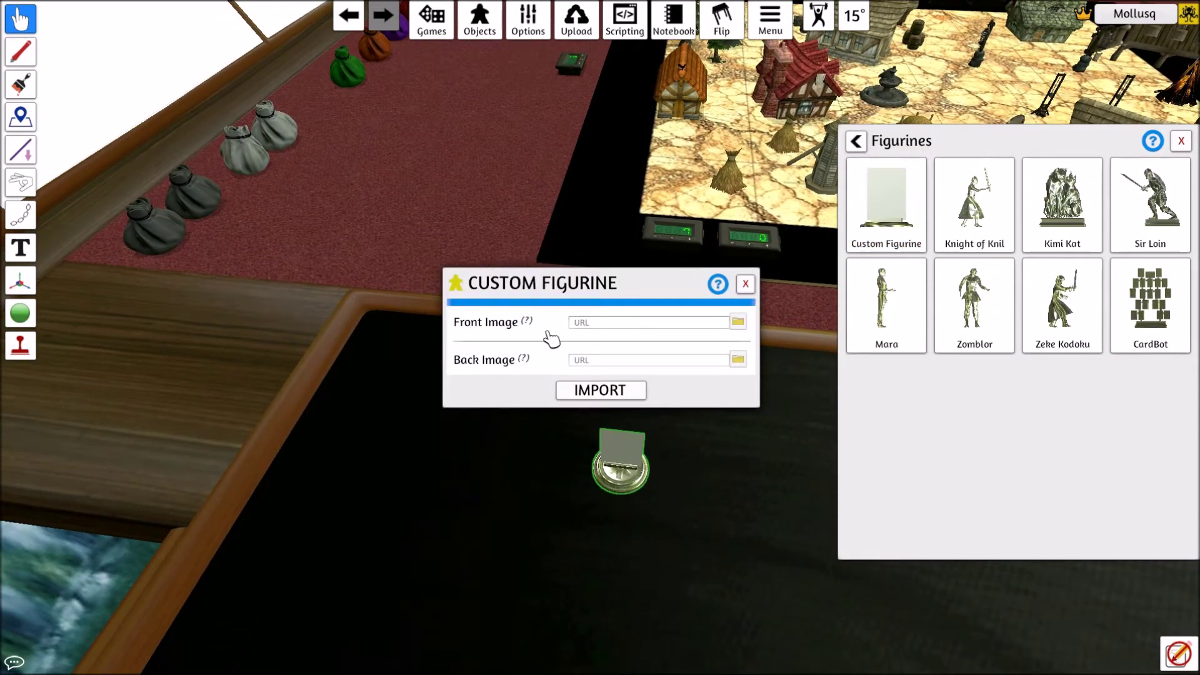
{"action": "left_click", "coordinate": [1182, 141]}
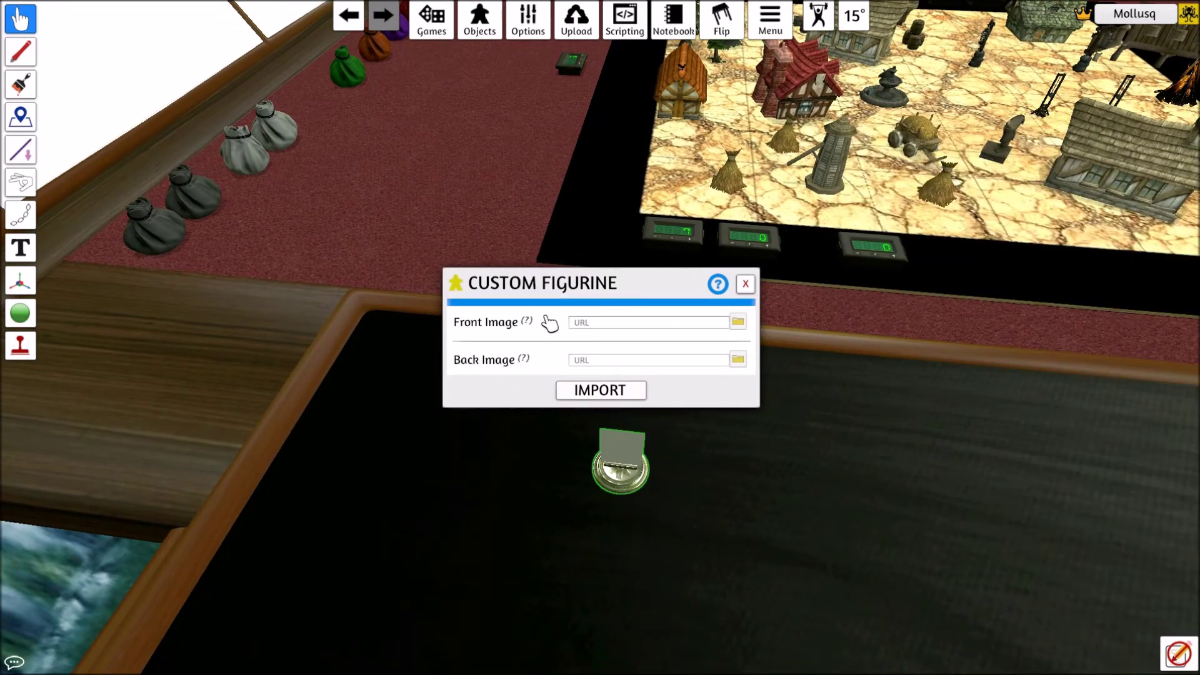
{"action": "scroll", "coordinate": [629, 491], "scroll_direction": "up", "scroll_amount": 3}
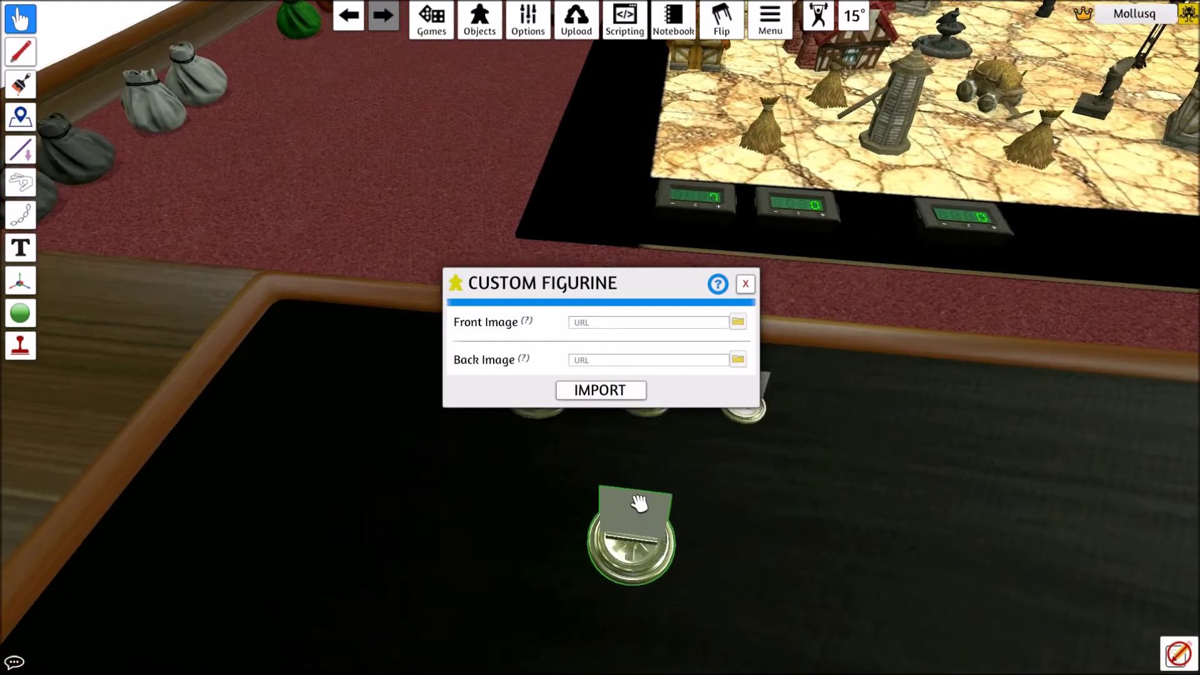
{"action": "key", "text": "s"}
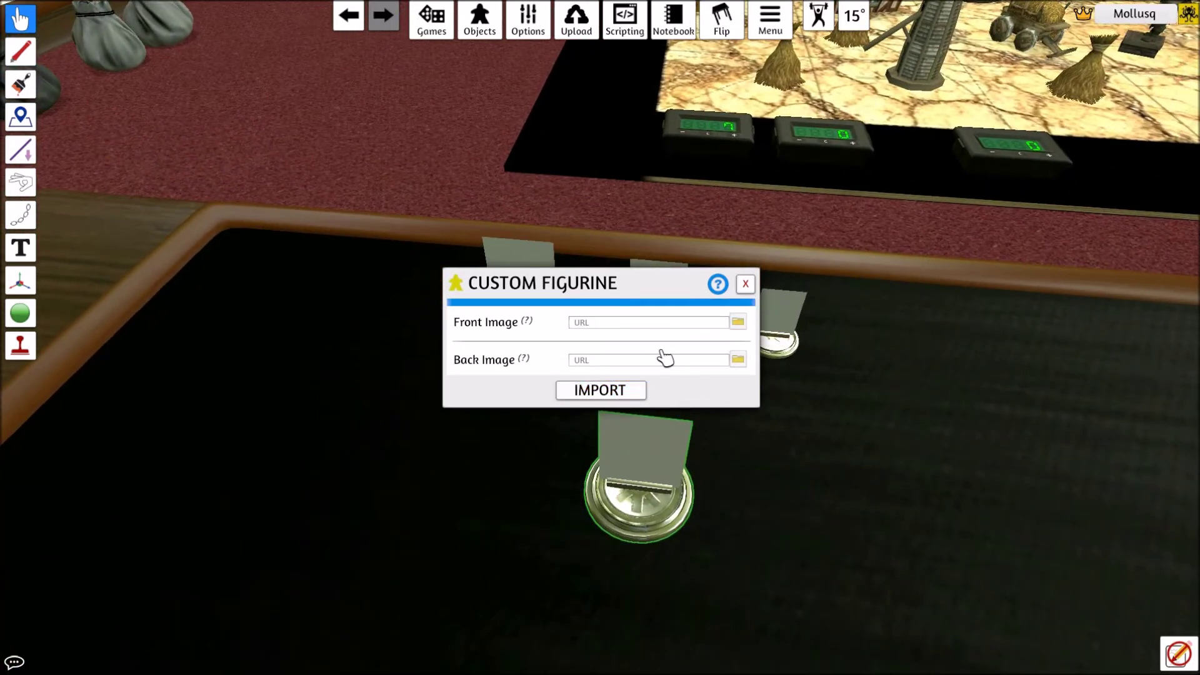
Switch to the browser and copy the enlarged Chiaki the Niece artwork from the image results
{"action": "key", "text": "alt+Tab"}
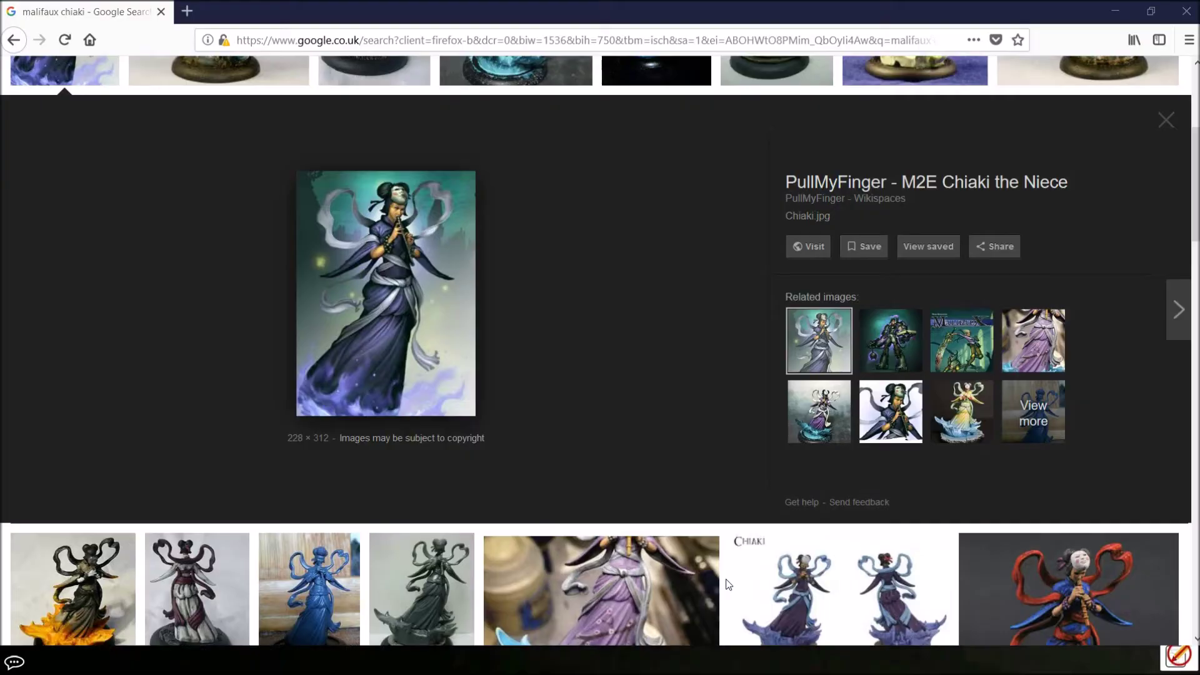
{"action": "right_click", "coordinate": [399, 283]}
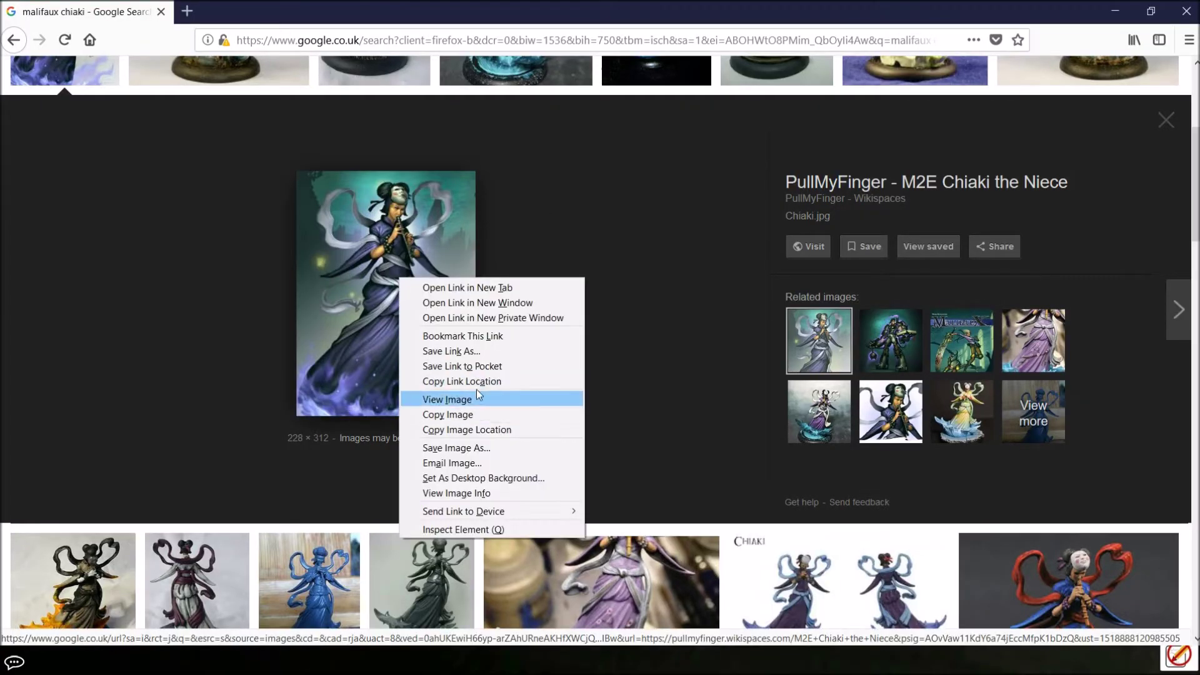
{"action": "left_click", "coordinate": [461, 417]}
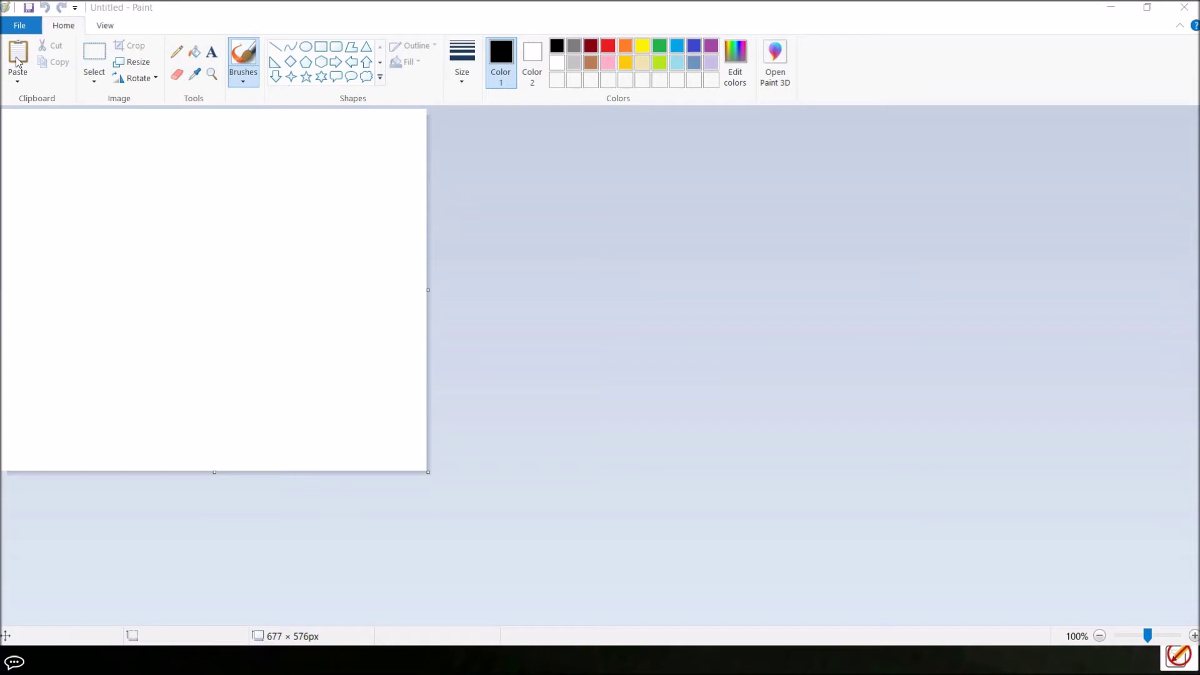
Paste the Chiaki artwork into Paint and move it to the middle of the canvas
{"action": "left_click", "coordinate": [19, 56]}
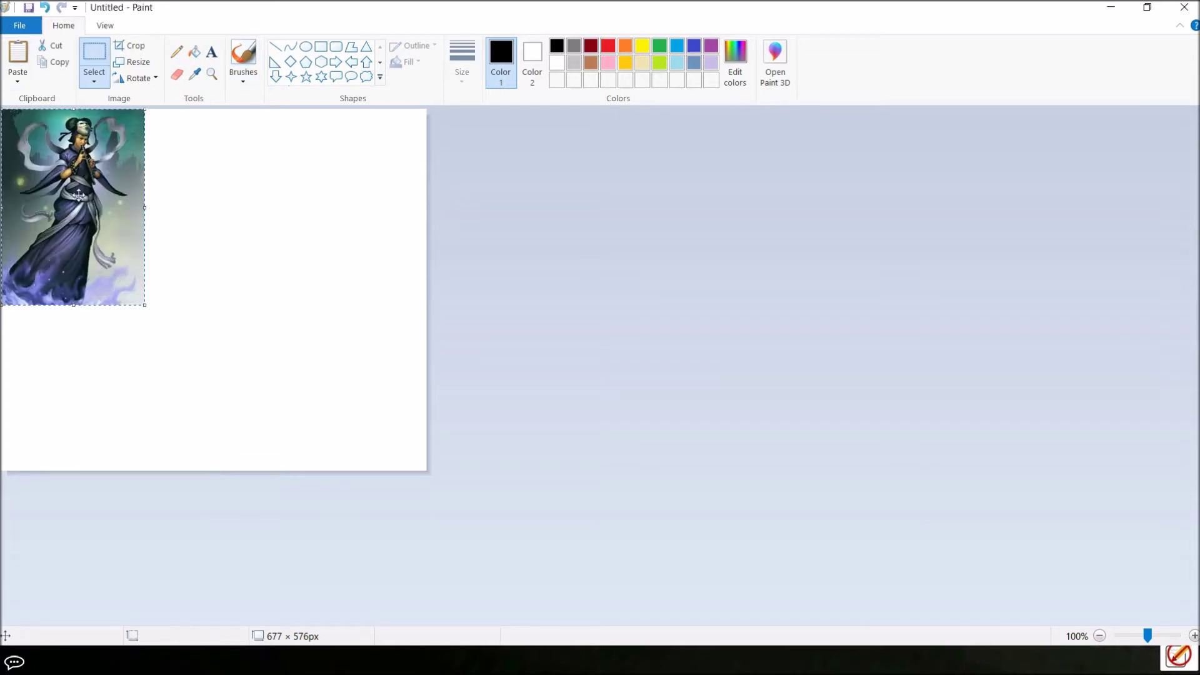
{"action": "left_click_drag", "start_coordinate": [78, 195], "coordinate": [220, 286]}
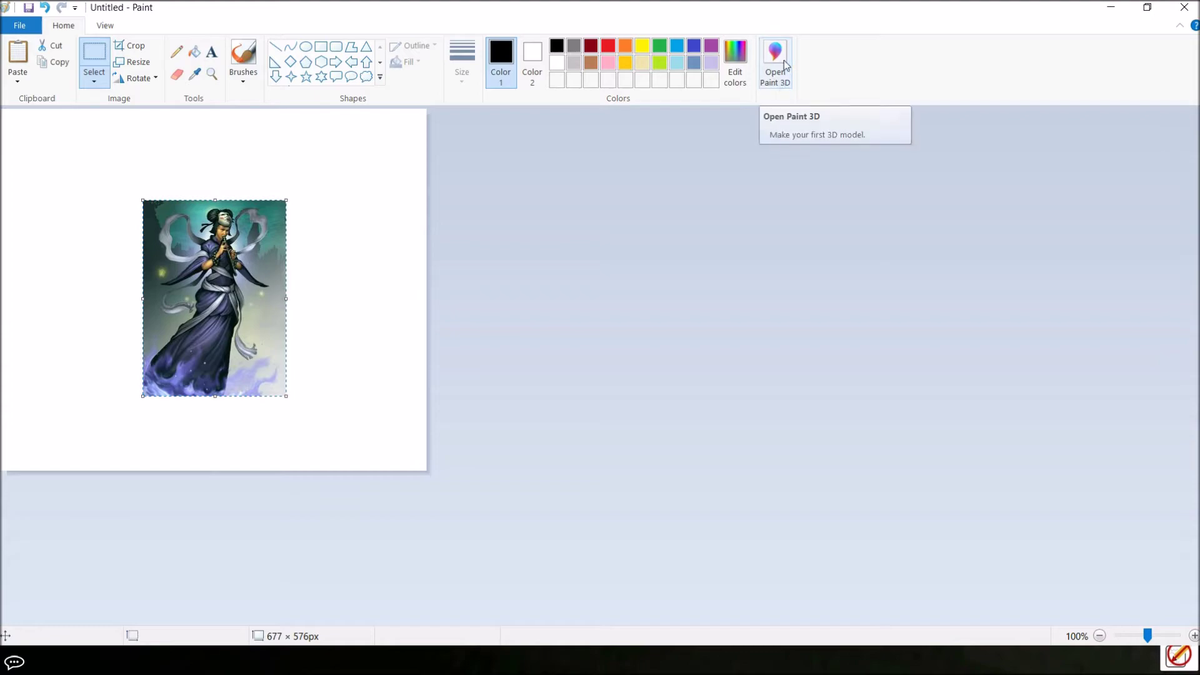
Switch from Paint to Paint 3D, create a new project and paste the Chiaki artwork onto its canvas
{"action": "left_click", "coordinate": [781, 78]}
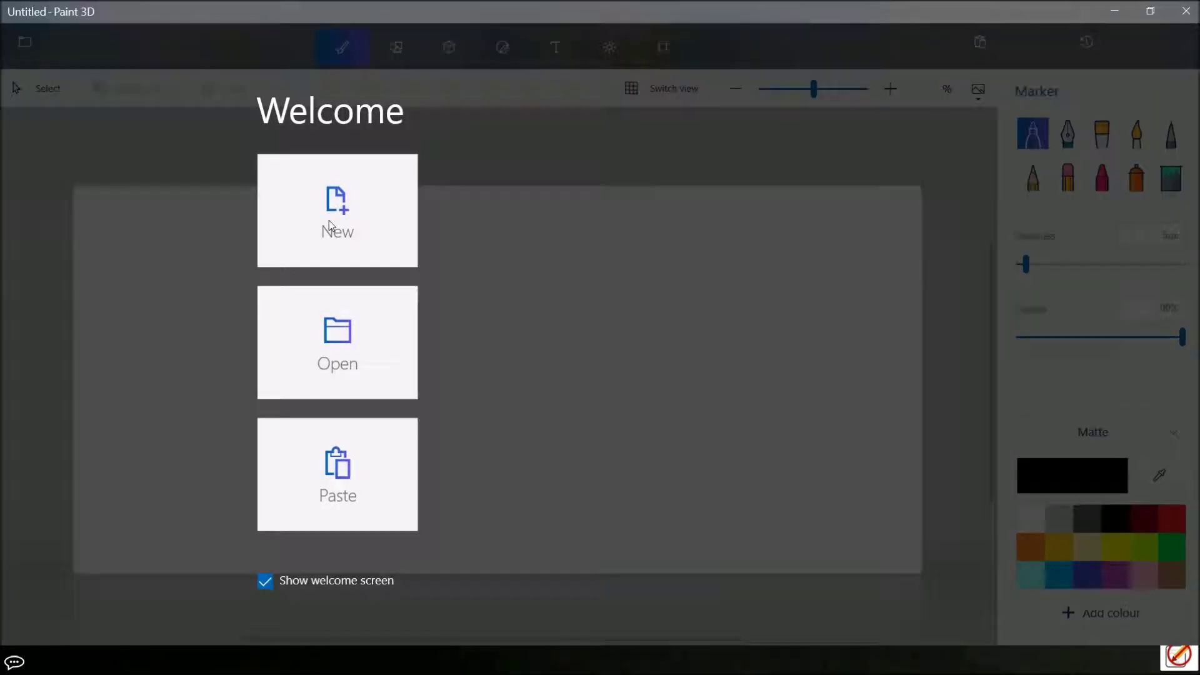
{"action": "left_click", "coordinate": [330, 222]}
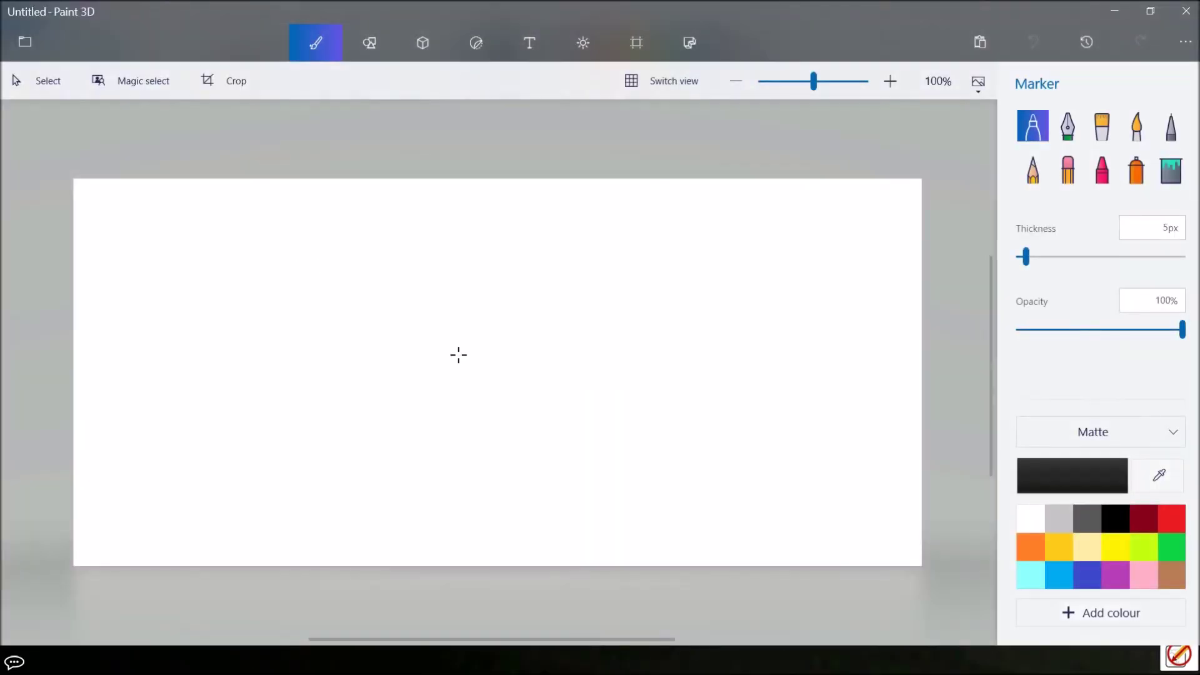
{"action": "key", "text": "ctrl+v"}
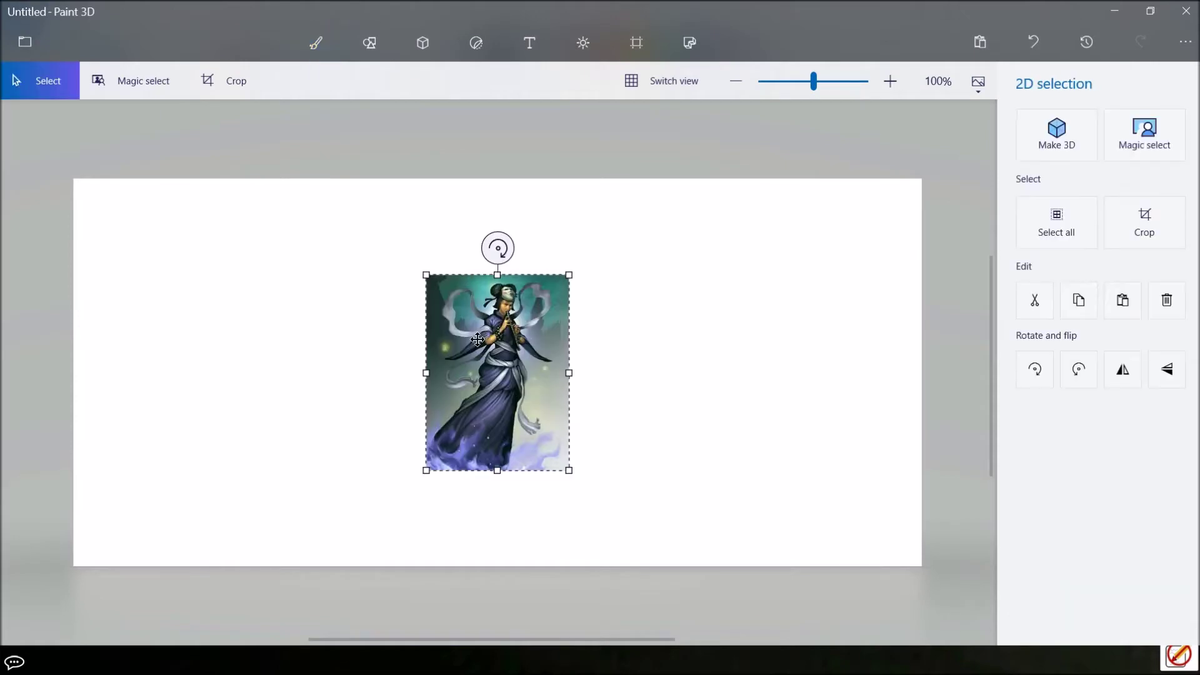
Run Magic select on the Chiaki artwork and remove the background inside the ribbons and around the figure from the cutout
{"action": "left_click", "coordinate": [141, 88]}
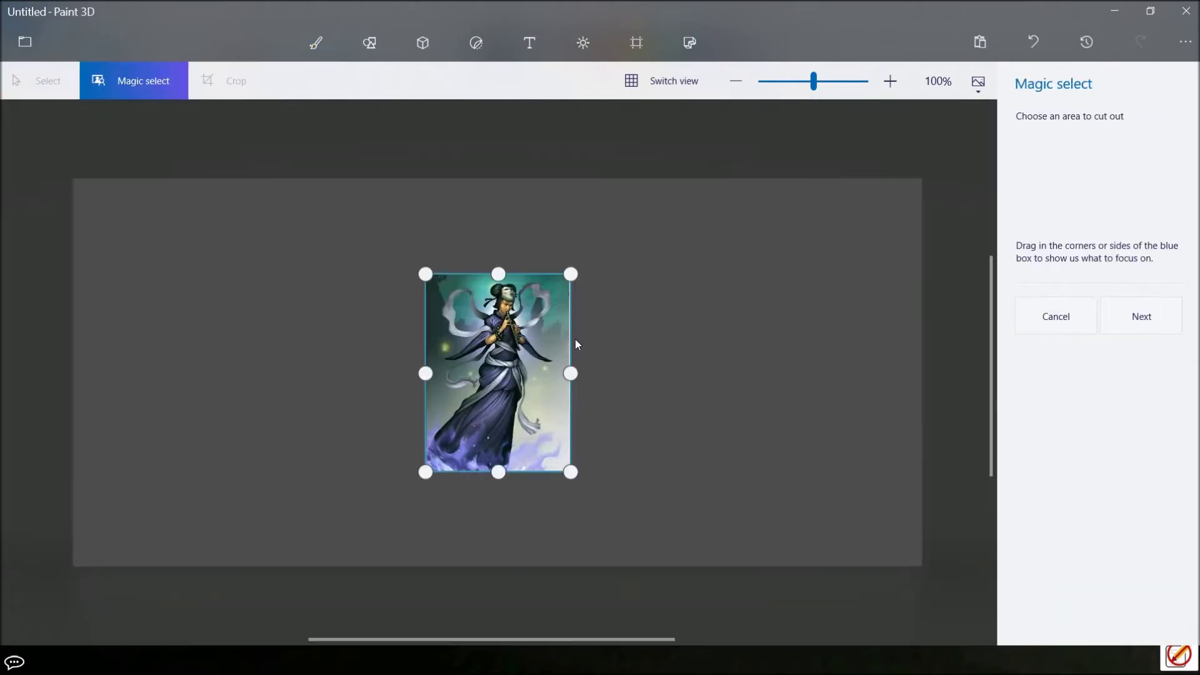
{"action": "left_click", "coordinate": [1141, 317]}
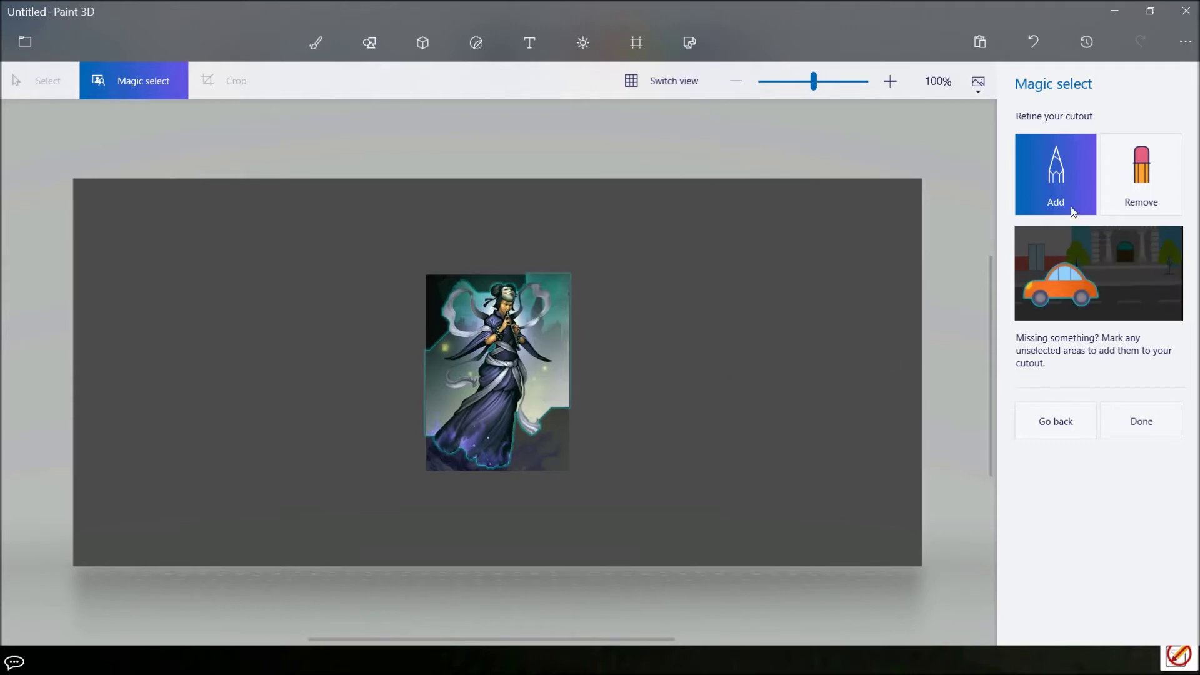
{"action": "left_click", "coordinate": [1137, 183]}
{"action": "scroll", "coordinate": [545, 329], "scroll_direction": "up", "scroll_amount": 5}
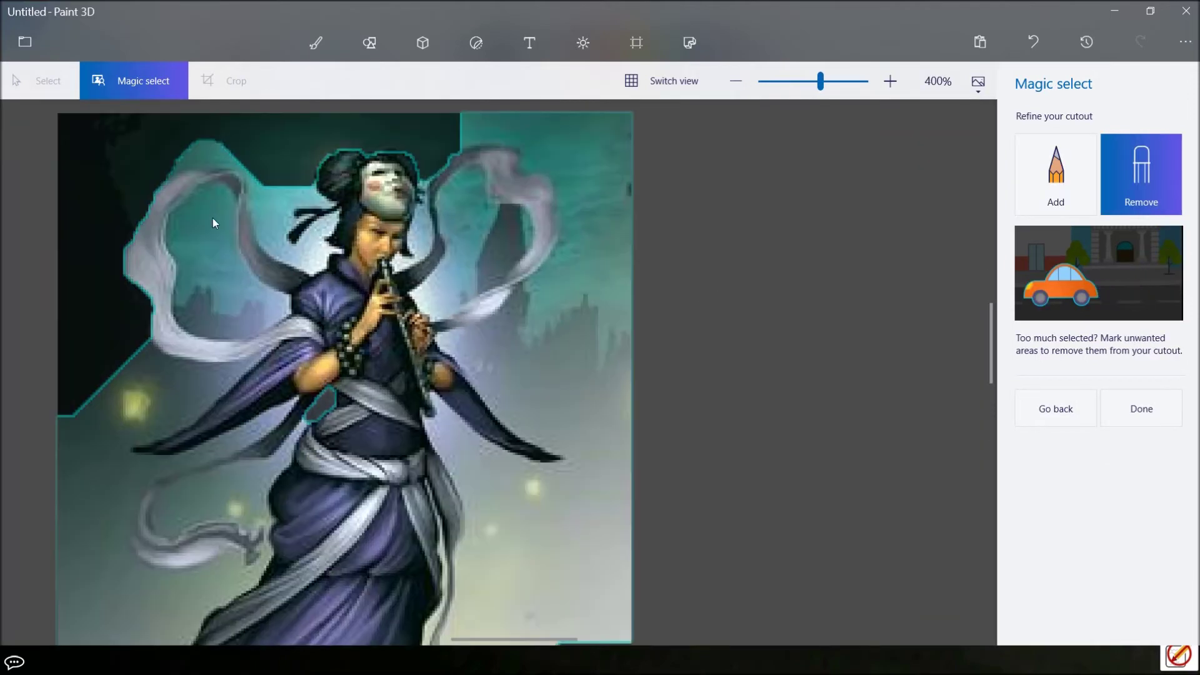
{"action": "left_click_drag", "start_coordinate": [213, 223], "coordinate": [259, 310]}
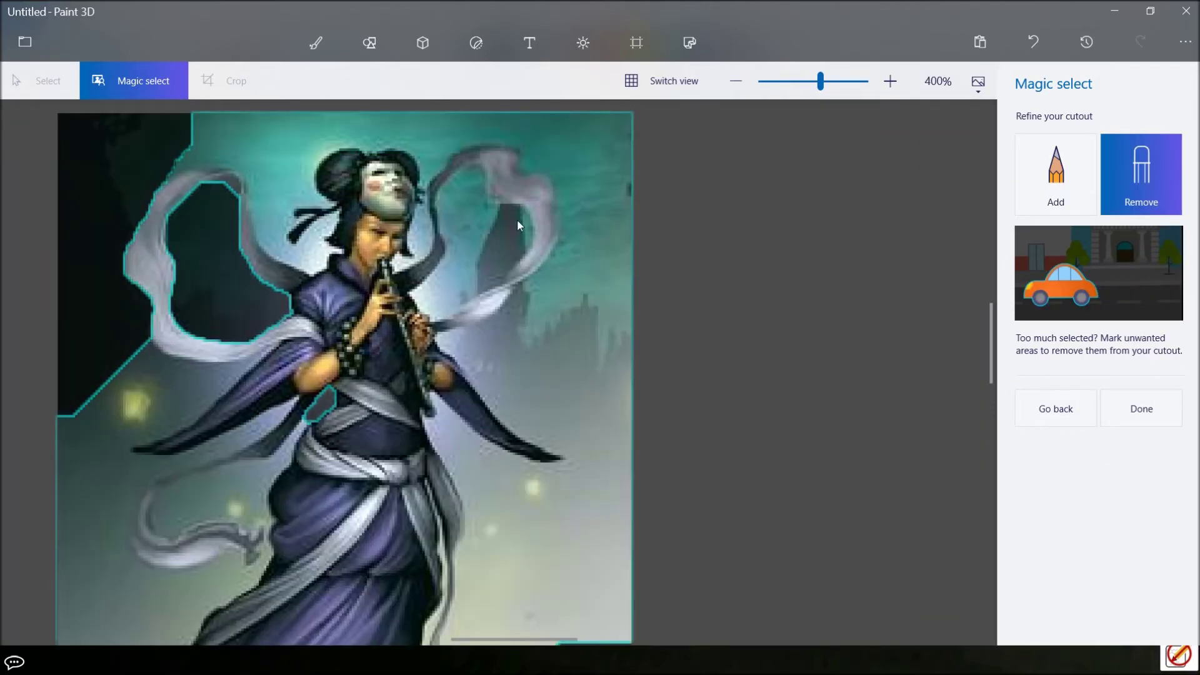
{"action": "left_click_drag", "start_coordinate": [240, 142], "coordinate": [399, 117]}
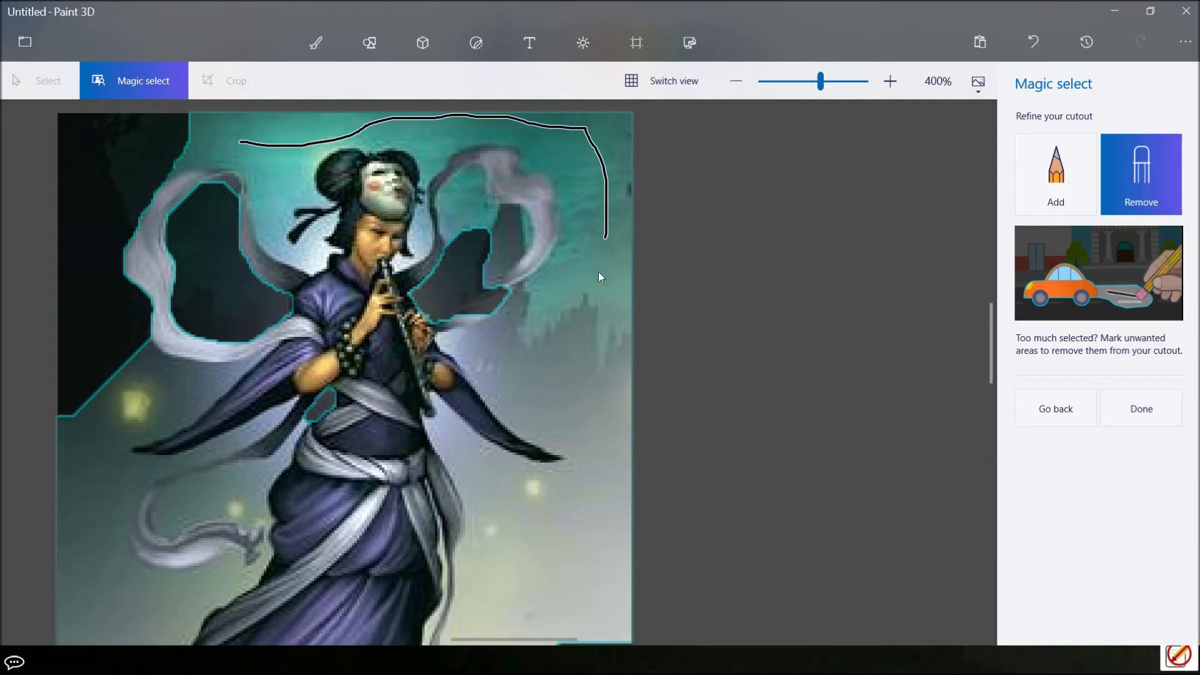
{"action": "left_click_drag", "start_coordinate": [495, 521], "coordinate": [499, 519]}
{"action": "scroll", "coordinate": [387, 486], "scroll_direction": "down", "scroll_amount": 3}
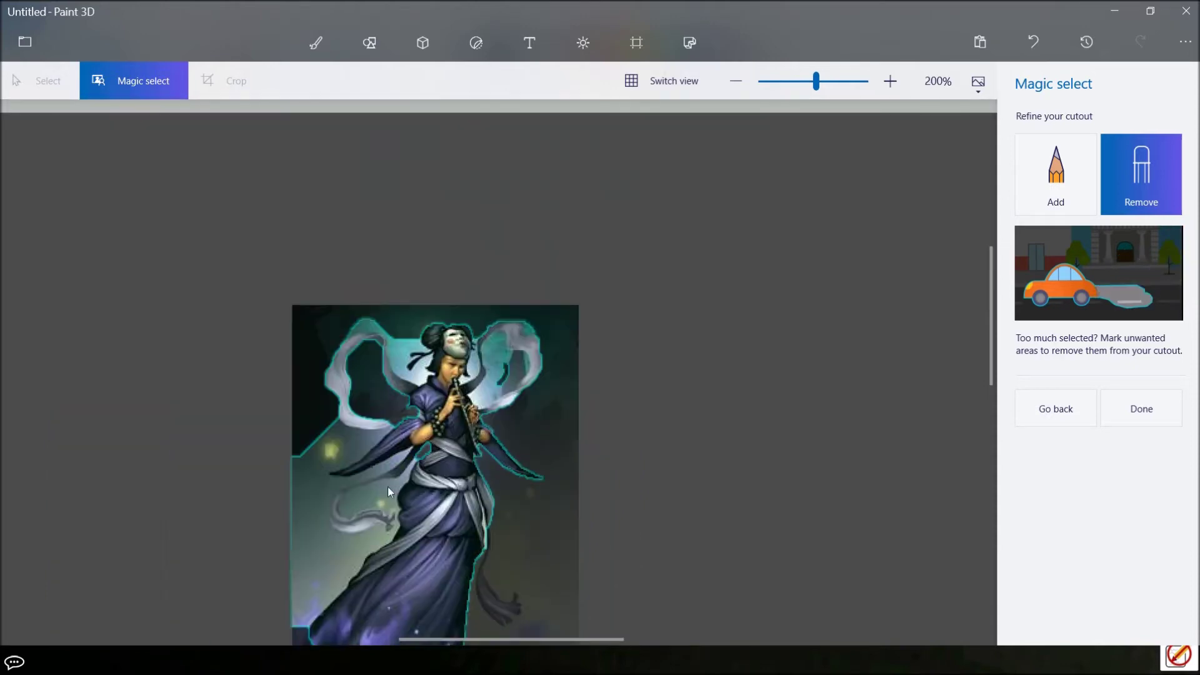
{"action": "left_click_drag", "start_coordinate": [320, 533], "coordinate": [322, 531]}
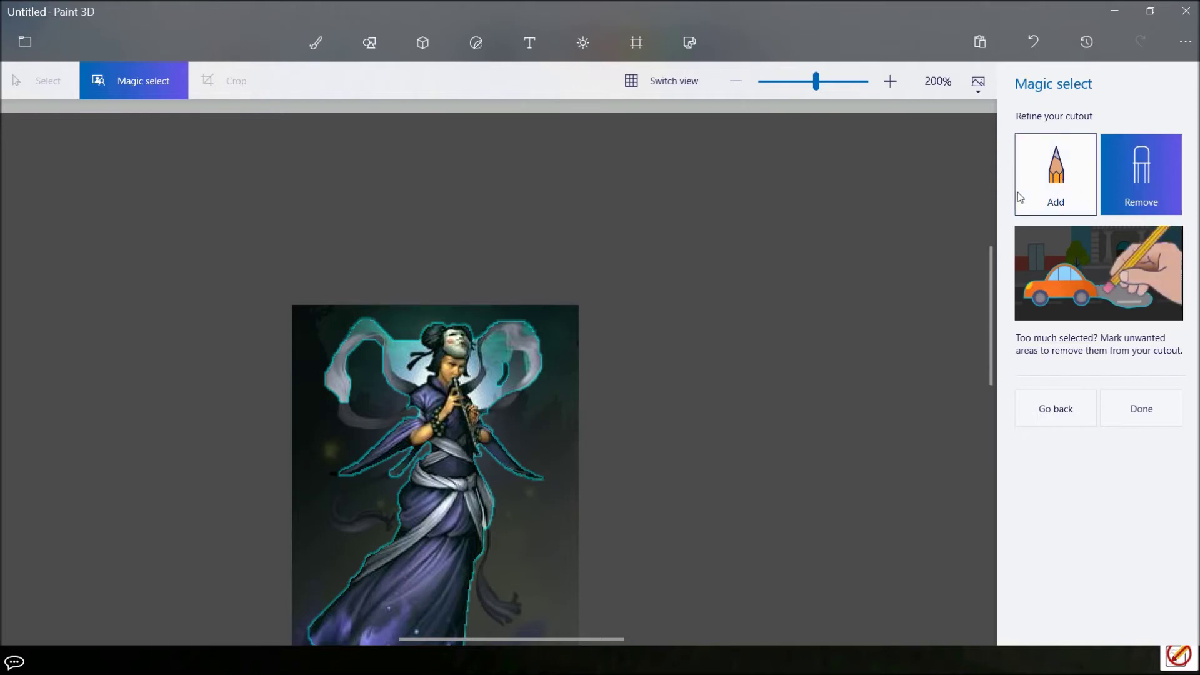
Add the missing ribbon parts back to the cutout, remove excess background beside the dress and complete the Magic select
{"action": "left_click", "coordinate": [1056, 175]}
{"action": "left_click_drag", "start_coordinate": [322, 484], "coordinate": [403, 519]}
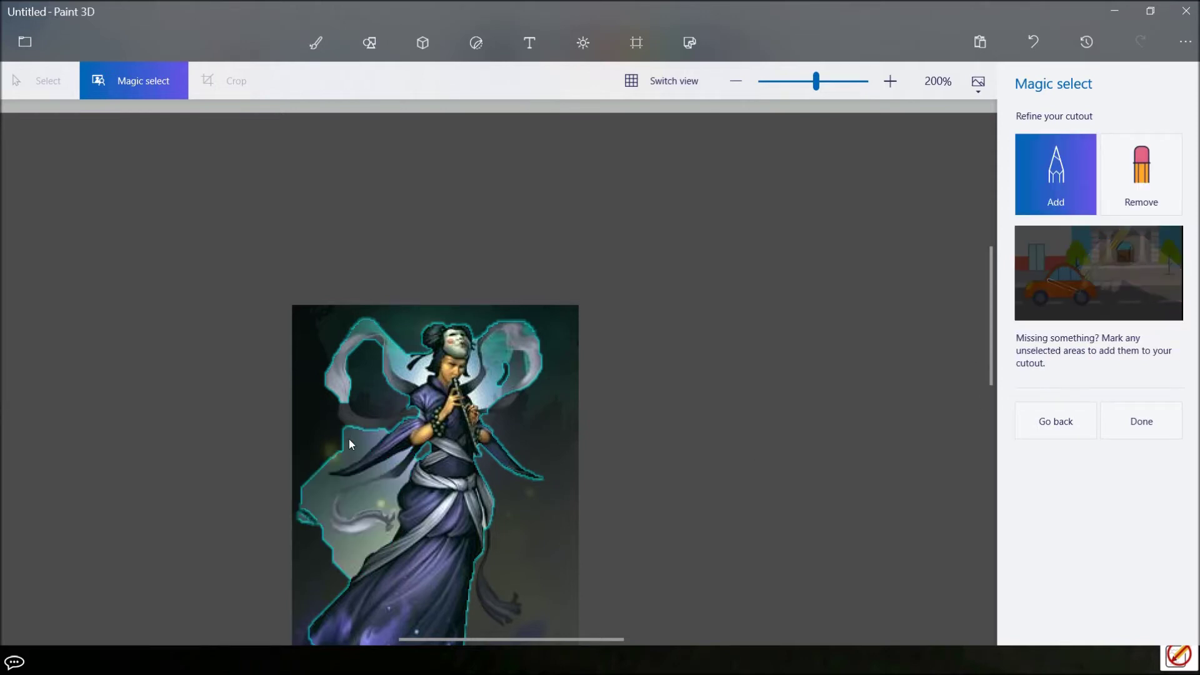
{"action": "left_click", "coordinate": [1141, 175]}
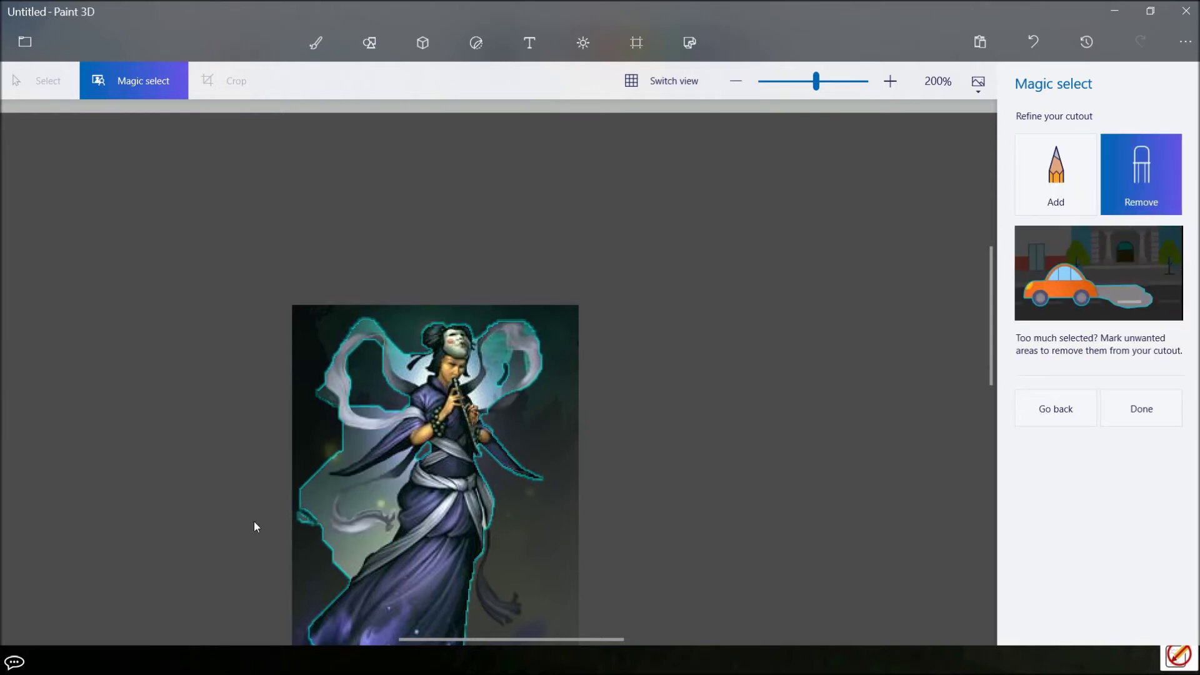
{"action": "mouse_move", "coordinate": [336, 541]}
{"action": "left_mouse_down"}
{"action": "mouse_move", "coordinate": [289, 497]}
{"action": "mouse_move", "coordinate": [351, 449]}
{"action": "left_mouse_up"}
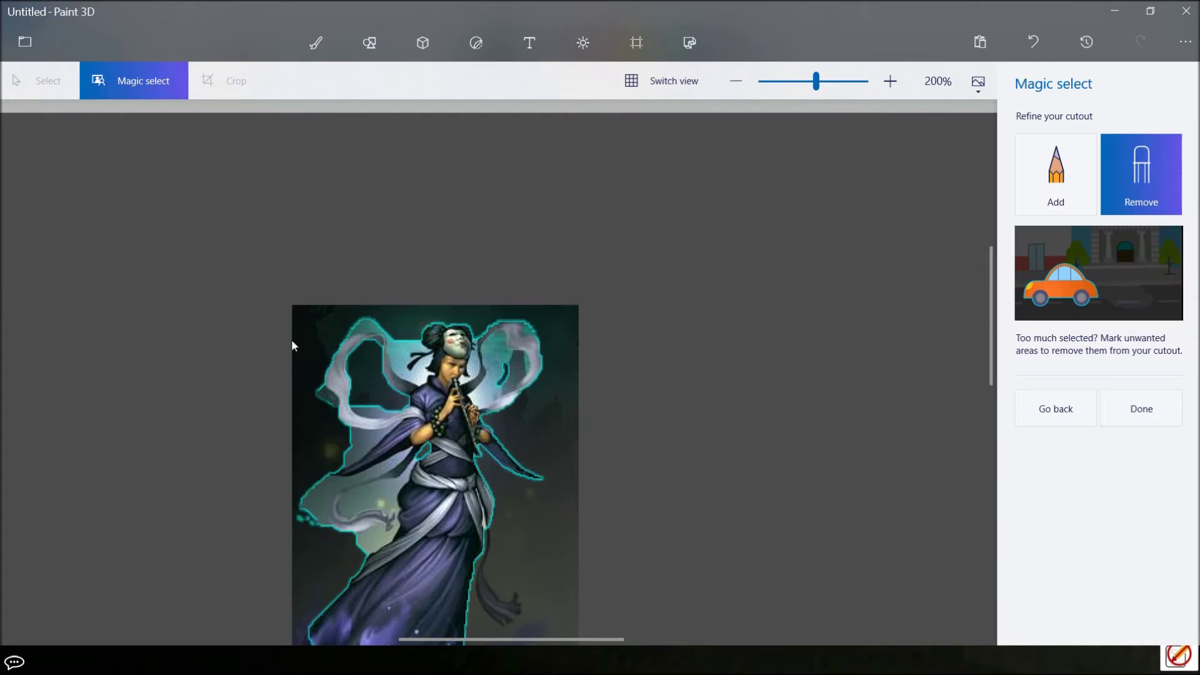
{"action": "left_click", "coordinate": [1125, 410]}
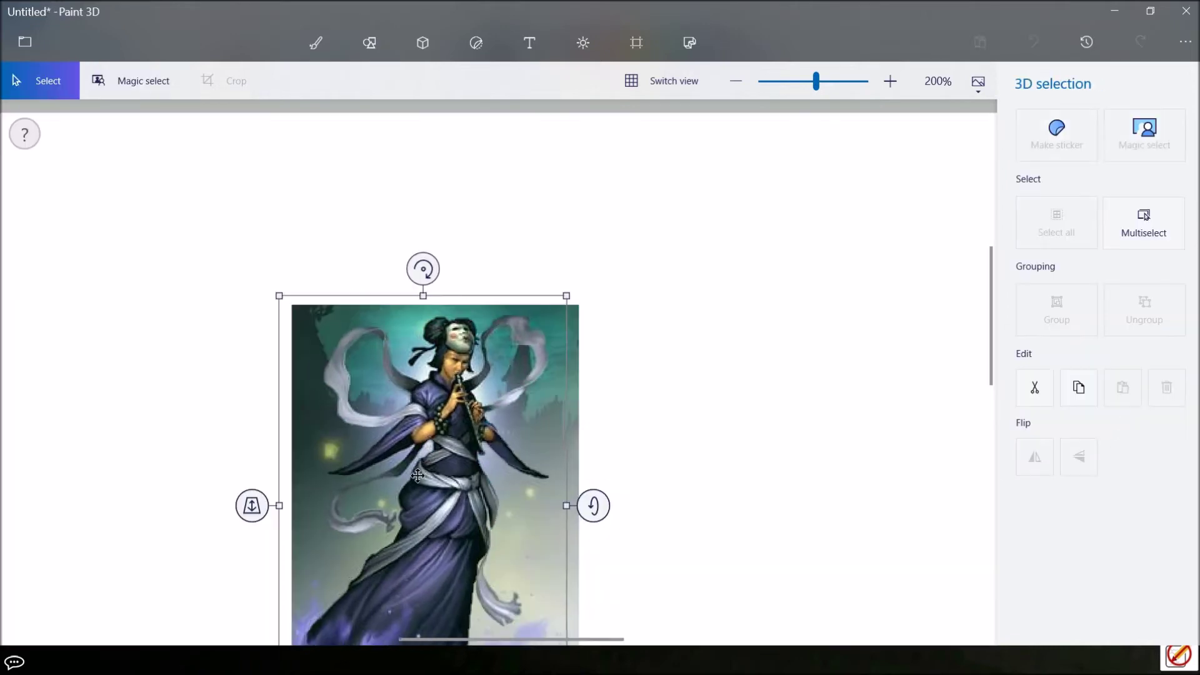
Delete the leftover background picture from behind the Chiaki cutout and place the figure in the middle of the canvas
{"action": "left_click_drag", "start_coordinate": [418, 475], "coordinate": [816, 370]}
{"action": "scroll", "coordinate": [576, 429], "scroll_direction": "down", "scroll_amount": 4}
{"action": "scroll", "coordinate": [580, 422], "scroll_direction": "down", "scroll_amount": 1}
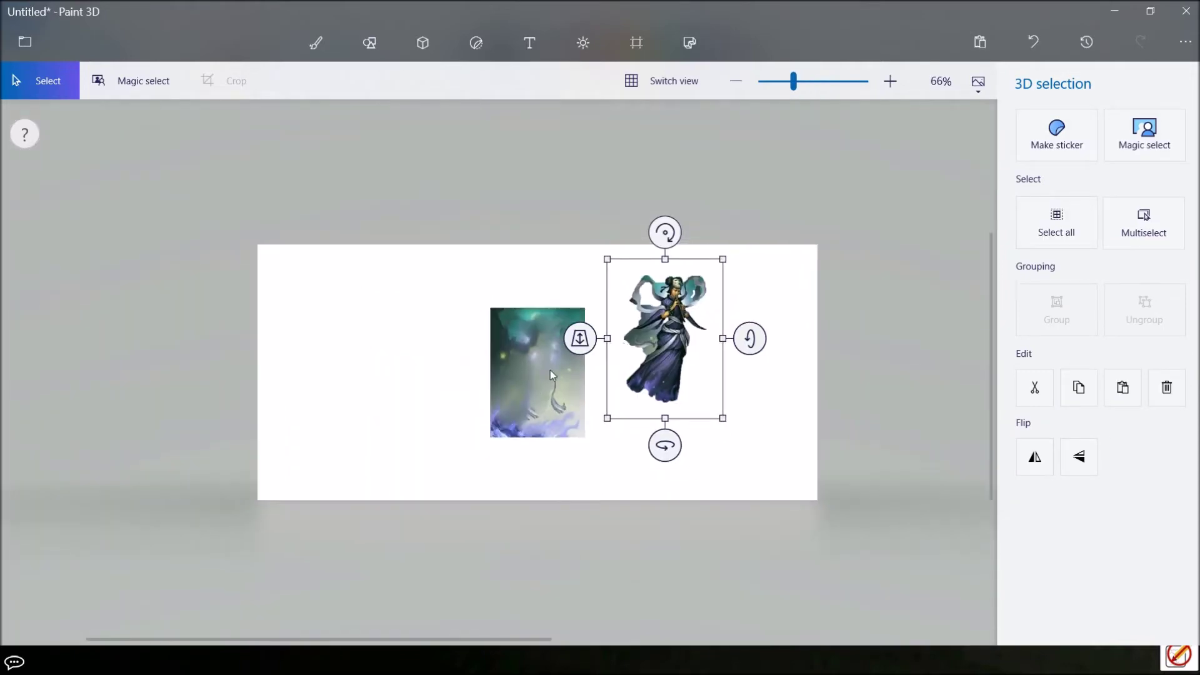
{"action": "left_click", "coordinate": [544, 388]}
{"action": "key", "text": "Delete"}
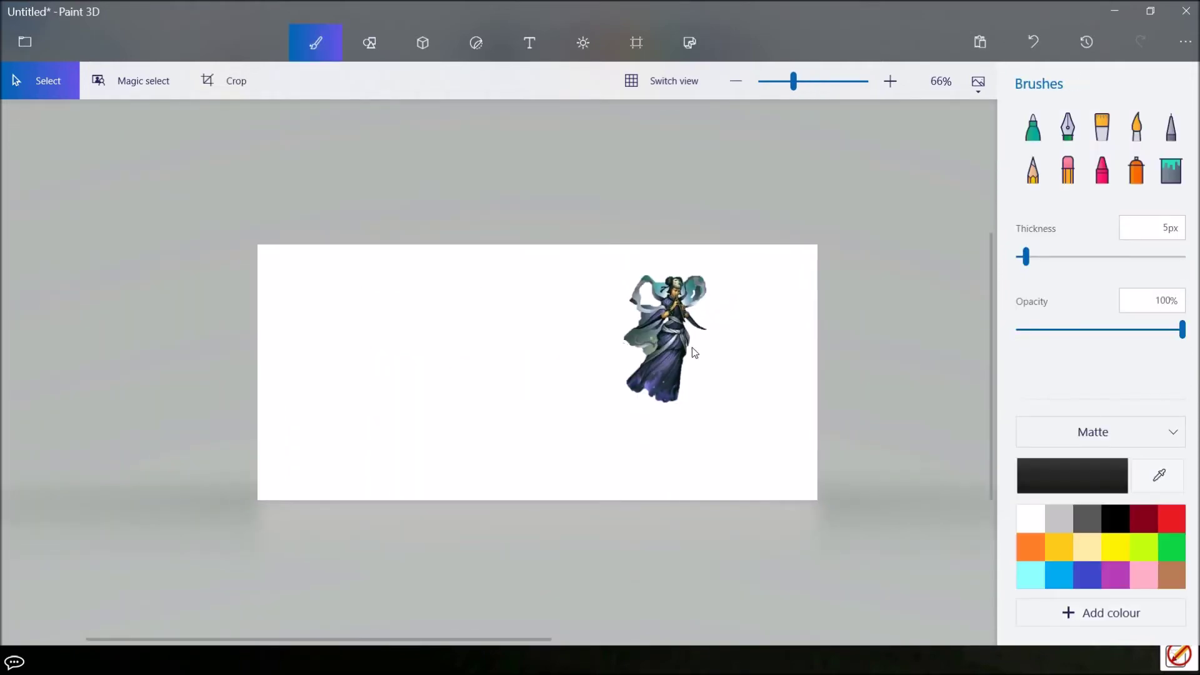
{"action": "left_click", "coordinate": [663, 350]}
{"action": "left_click_drag", "start_coordinate": [669, 312], "coordinate": [536, 345]}
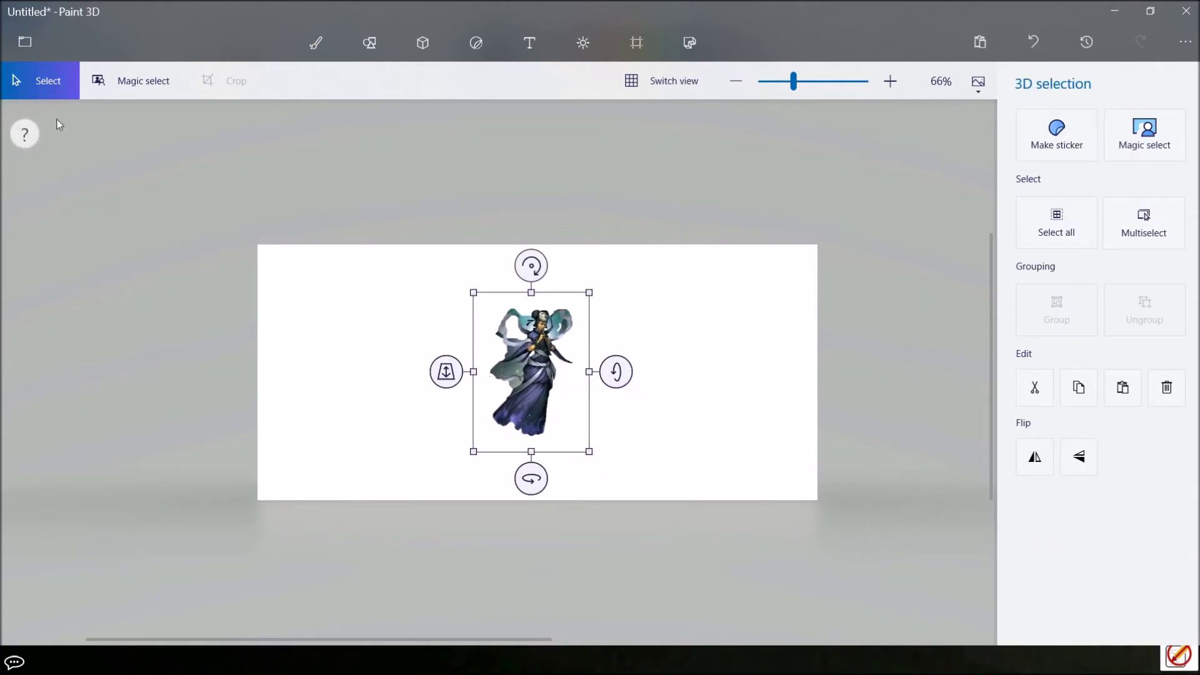
Make the canvas transparent and shrink its width and height to fit closely around the Chiaki figure
{"action": "left_click", "coordinate": [637, 45]}
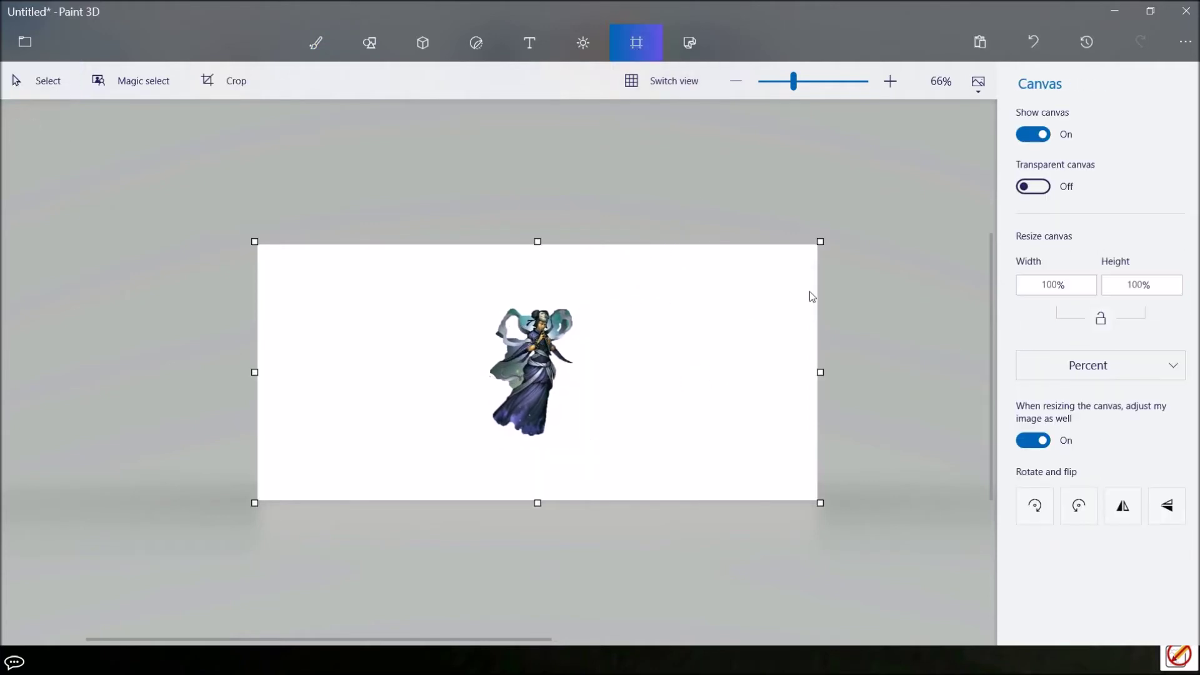
{"action": "left_click", "coordinate": [1025, 188]}
{"action": "left_click_drag", "start_coordinate": [767, 372], "coordinate": [587, 377]}
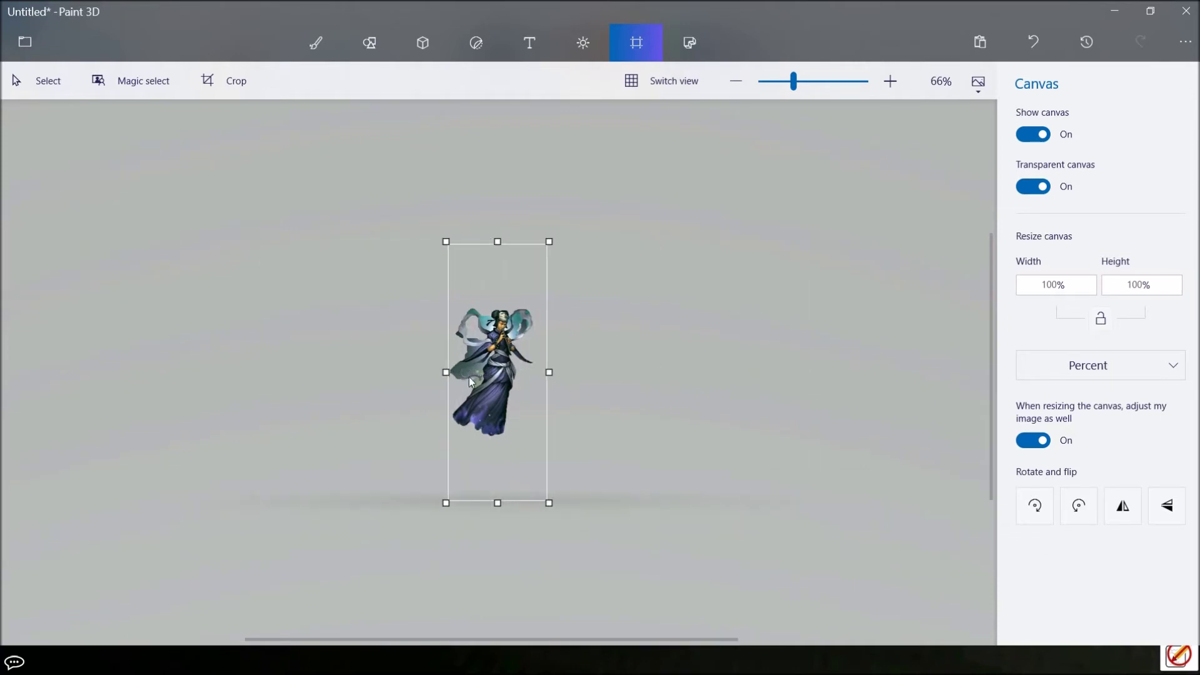
{"action": "left_click_drag", "start_coordinate": [497, 242], "coordinate": [497, 301]}
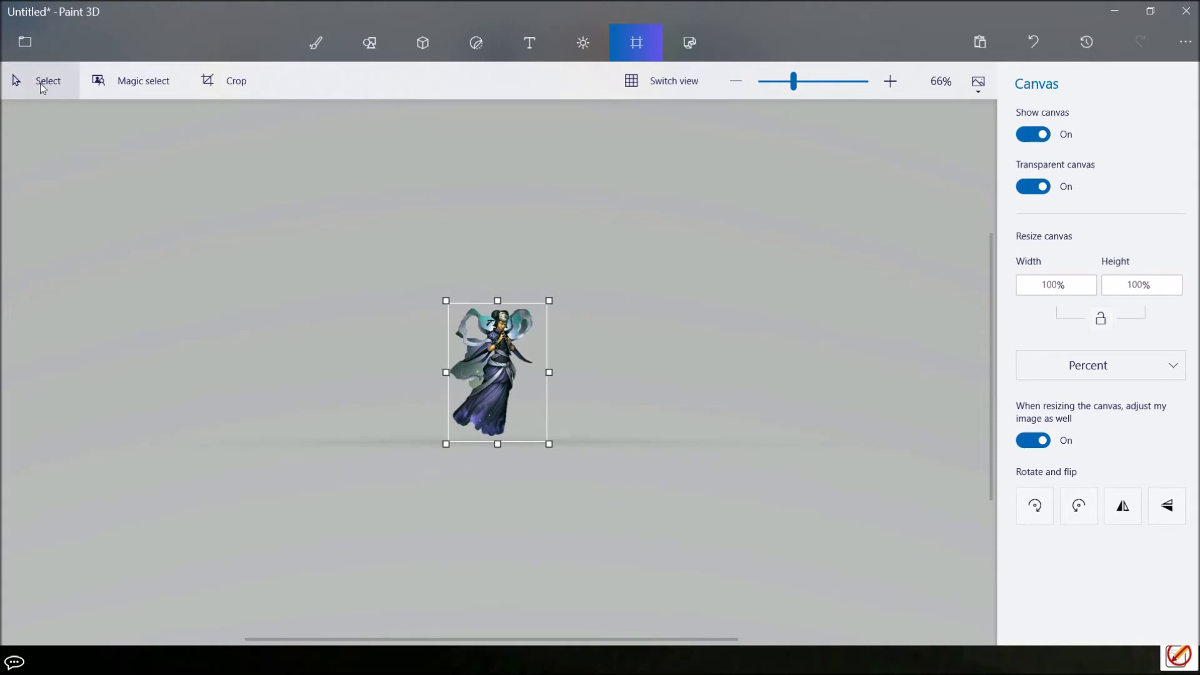
Export the image as a 2D PNG named chiaki in the Sprites folder
{"action": "left_click", "coordinate": [31, 47]}
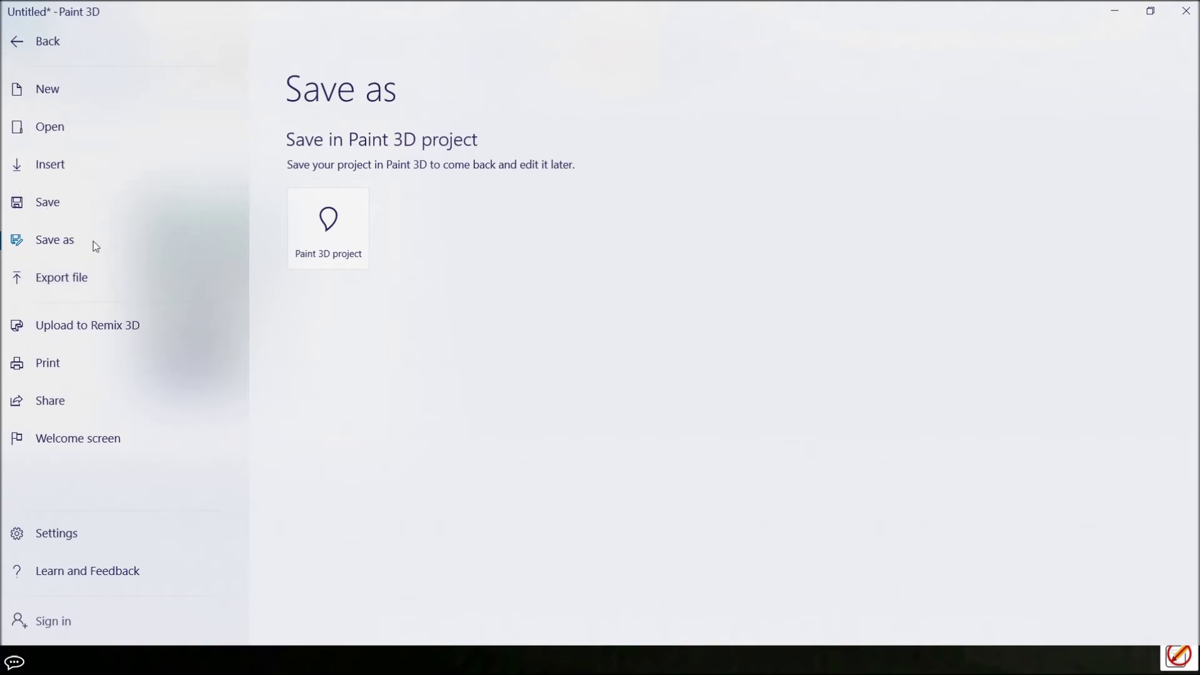
{"action": "left_click", "coordinate": [78, 279]}
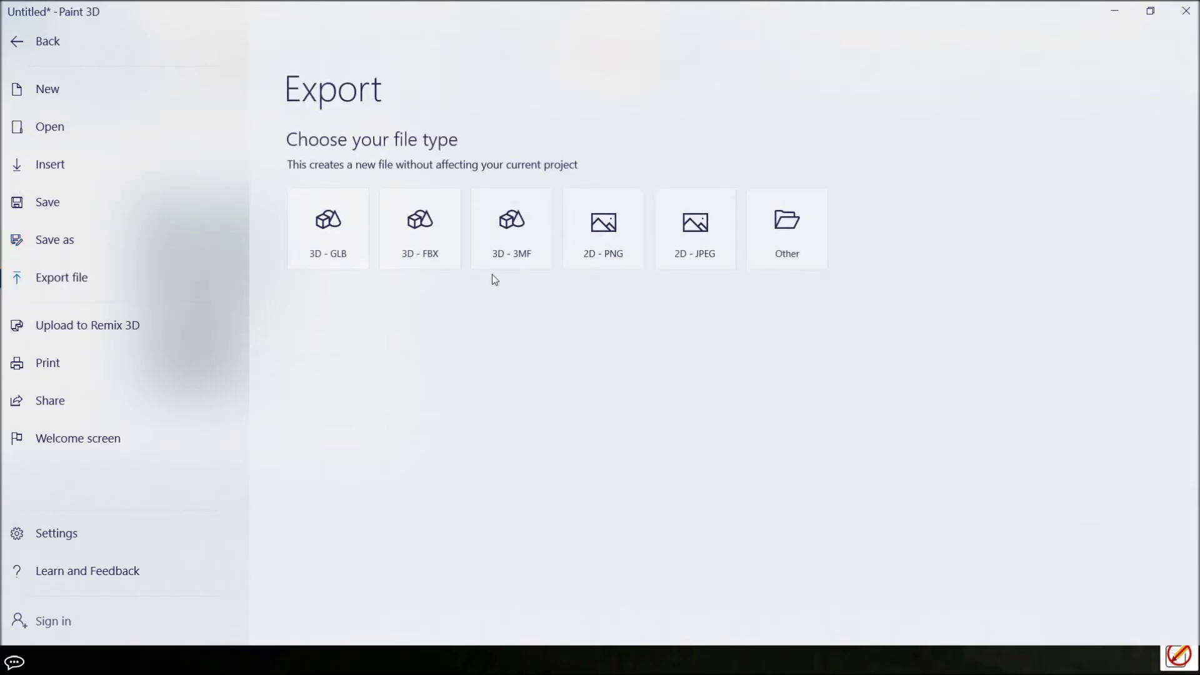
{"action": "left_click", "coordinate": [610, 244]}
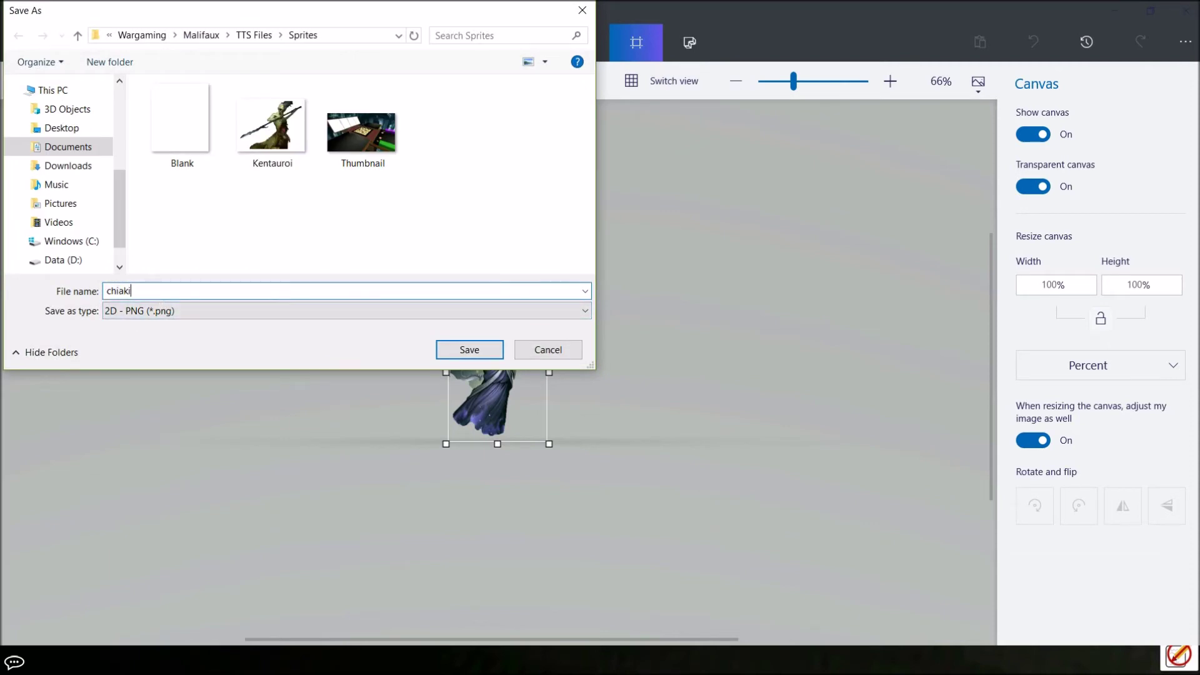
{"action": "left_click", "coordinate": [470, 355]}
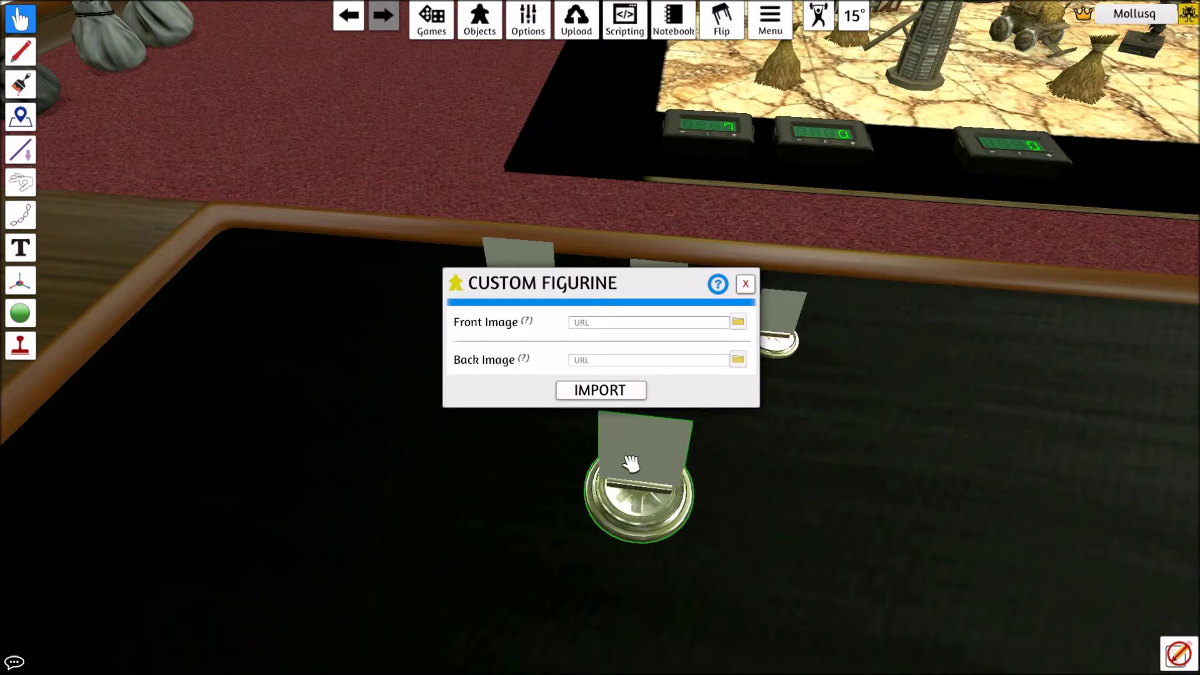
In Tabletop Simulator, set the custom figurine's front image to chiaki.png from the Sprites folder, uploaded to the Steam Cloud
{"action": "left_click", "coordinate": [738, 323]}
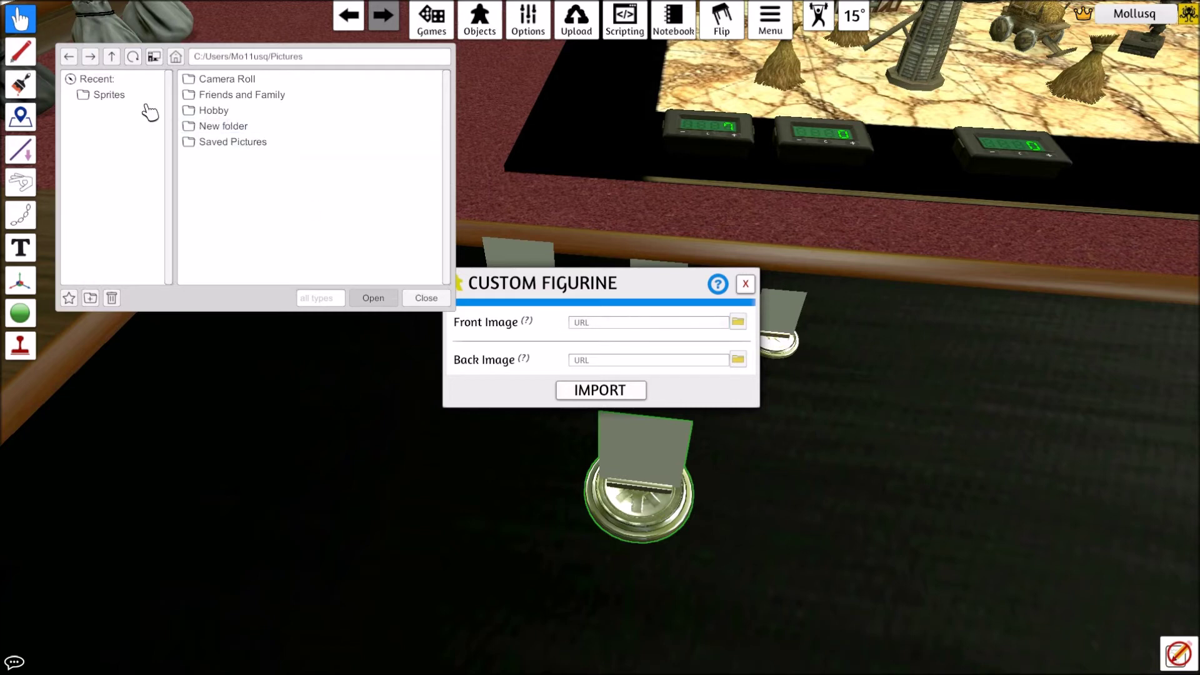
{"action": "left_click", "coordinate": [112, 99]}
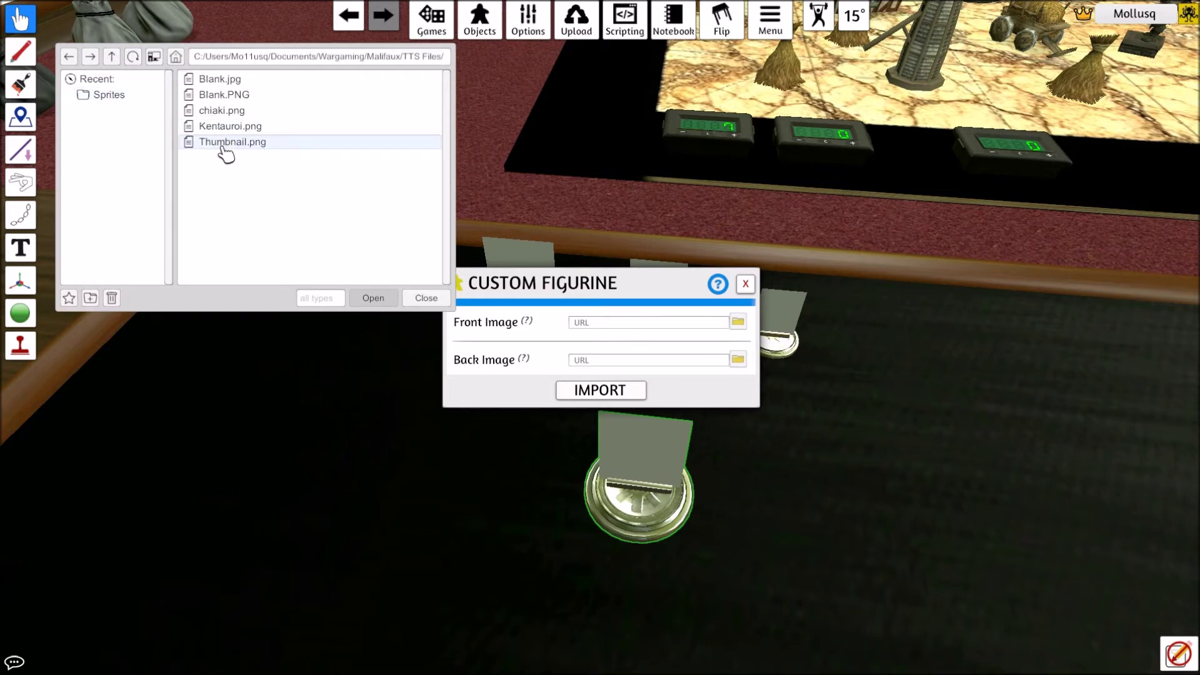
{"action": "double_click", "coordinate": [219, 111]}
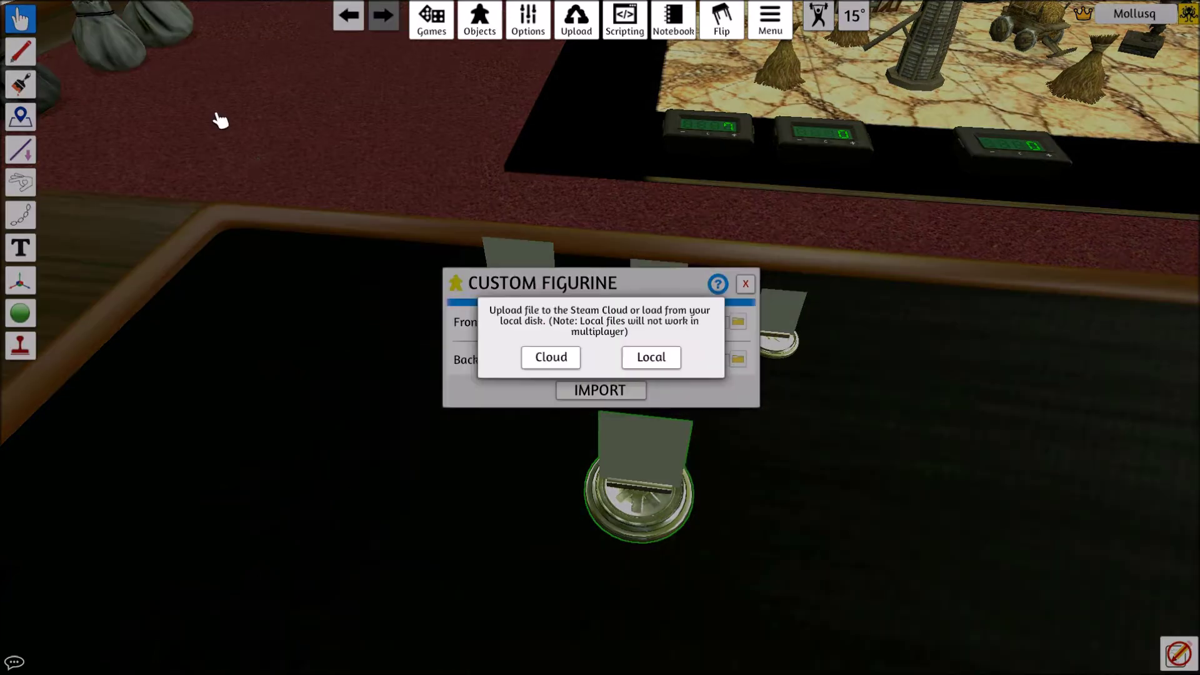
{"action": "left_click", "coordinate": [552, 360]}
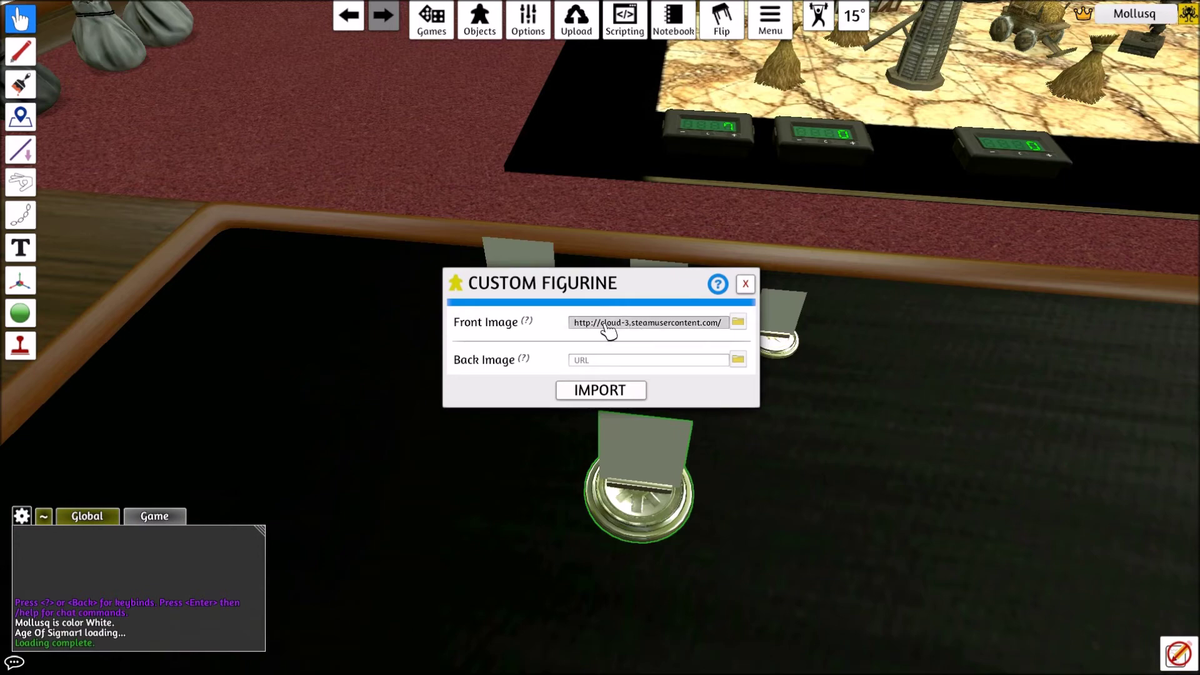
Set the back image to chiaki.png through the Steam Cloud as well and import the custom figurine
{"action": "left_click", "coordinate": [739, 360]}
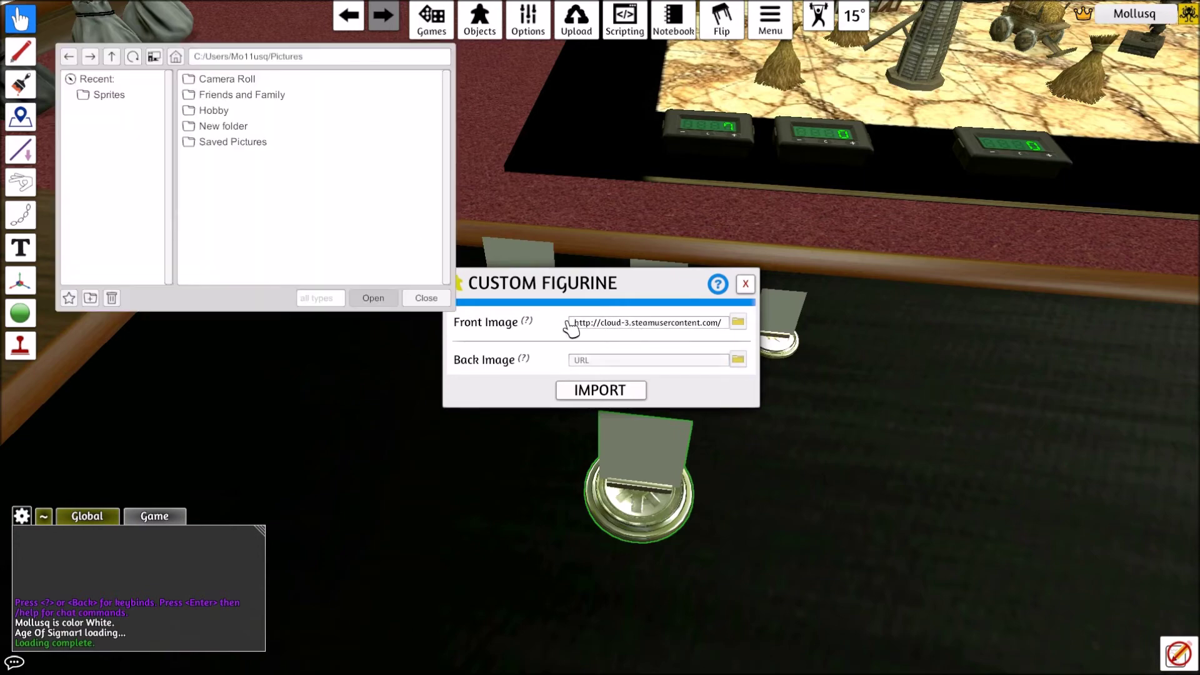
{"action": "left_click", "coordinate": [100, 98]}
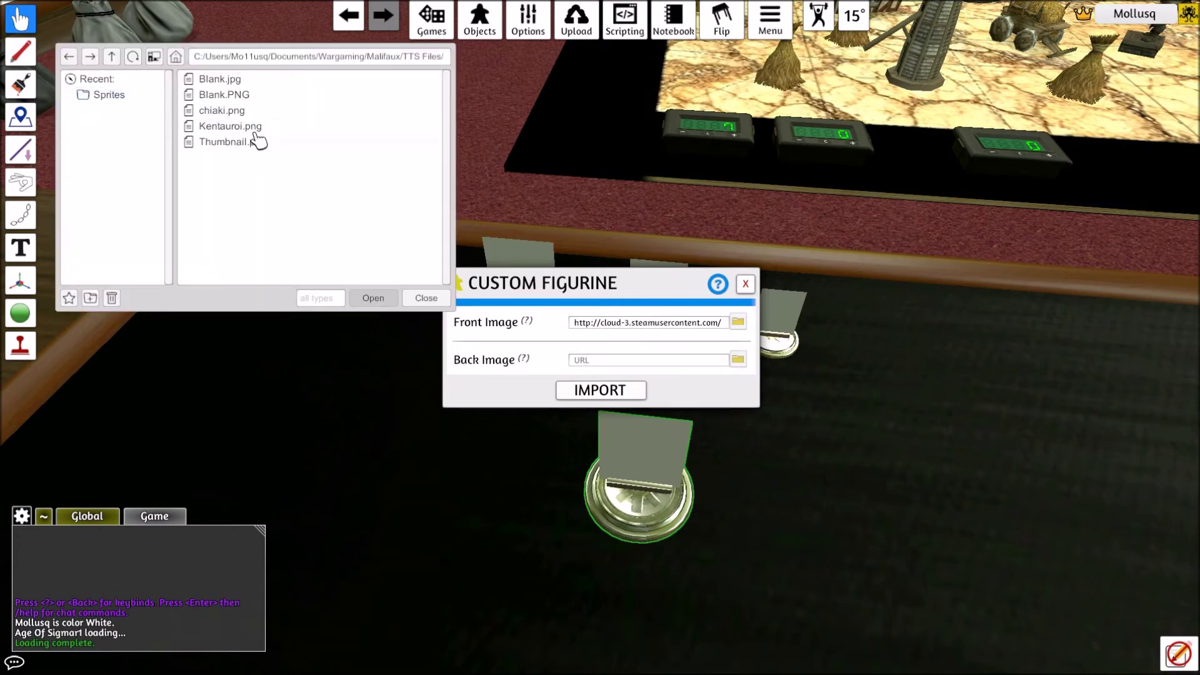
{"action": "double_click", "coordinate": [226, 112]}
{"action": "left_click", "coordinate": [550, 356]}
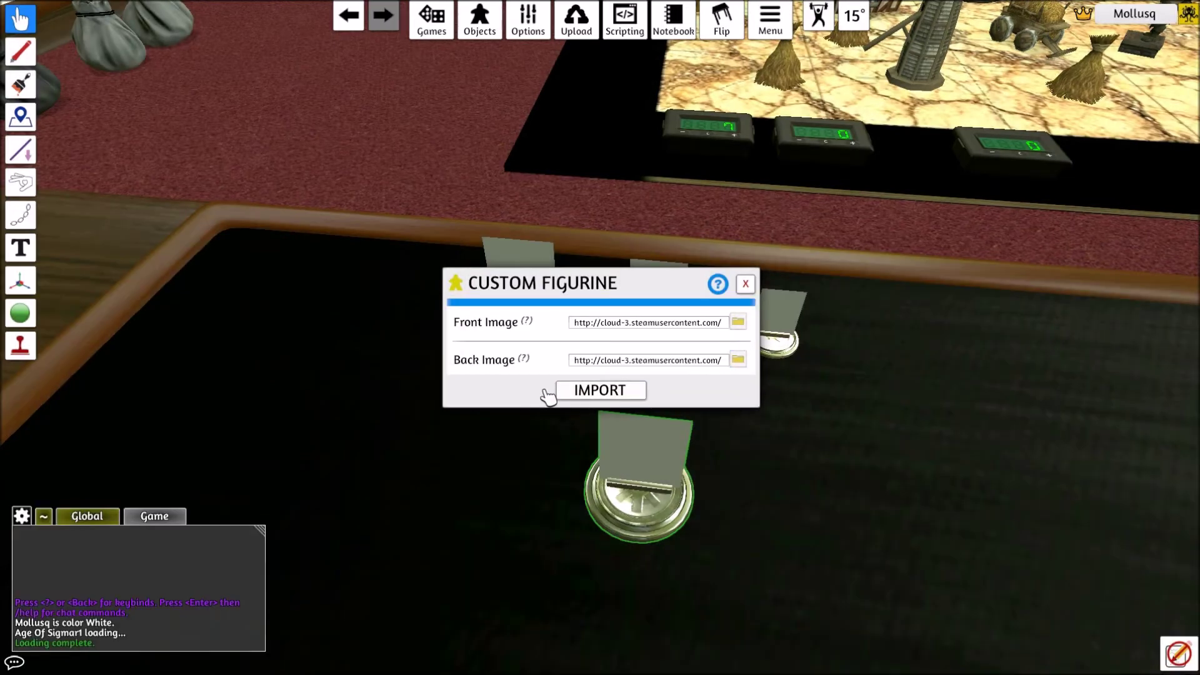
{"action": "left_click", "coordinate": [588, 394]}
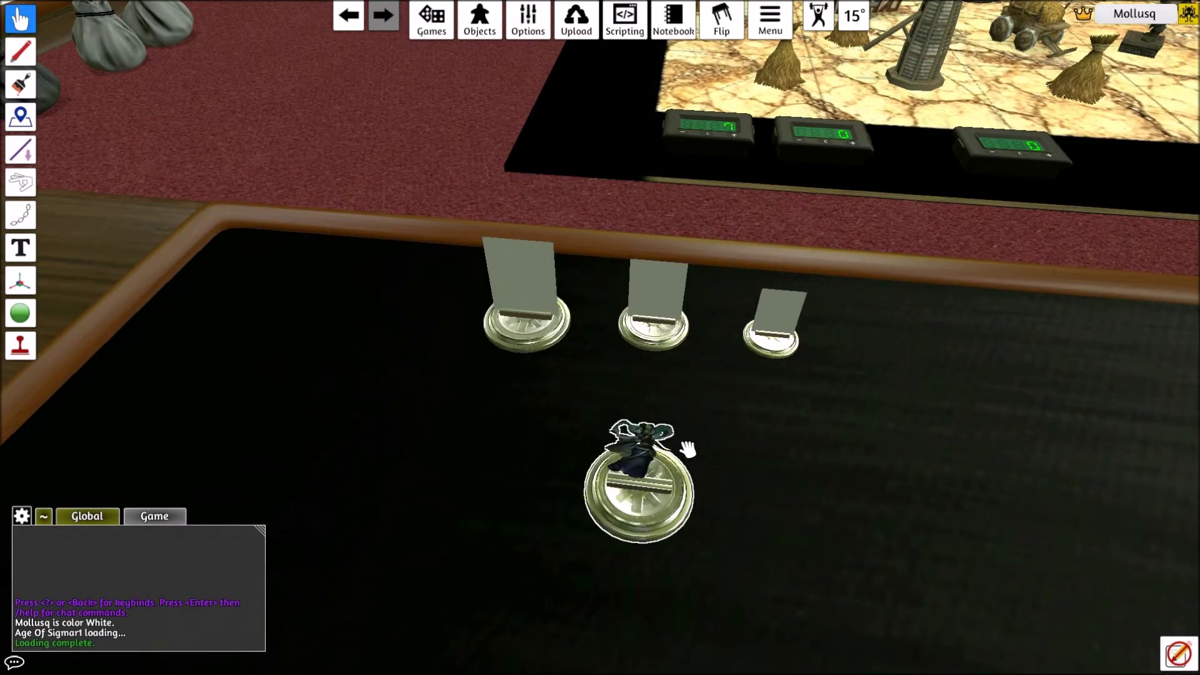
Carry the Chiaki figurine from the side table to the base size template and set it in the 130 mm circle
{"action": "right_click", "coordinate": [687, 449]}
{"action": "scroll", "coordinate": [977, 419], "scroll_direction": "up", "scroll_amount": 3}
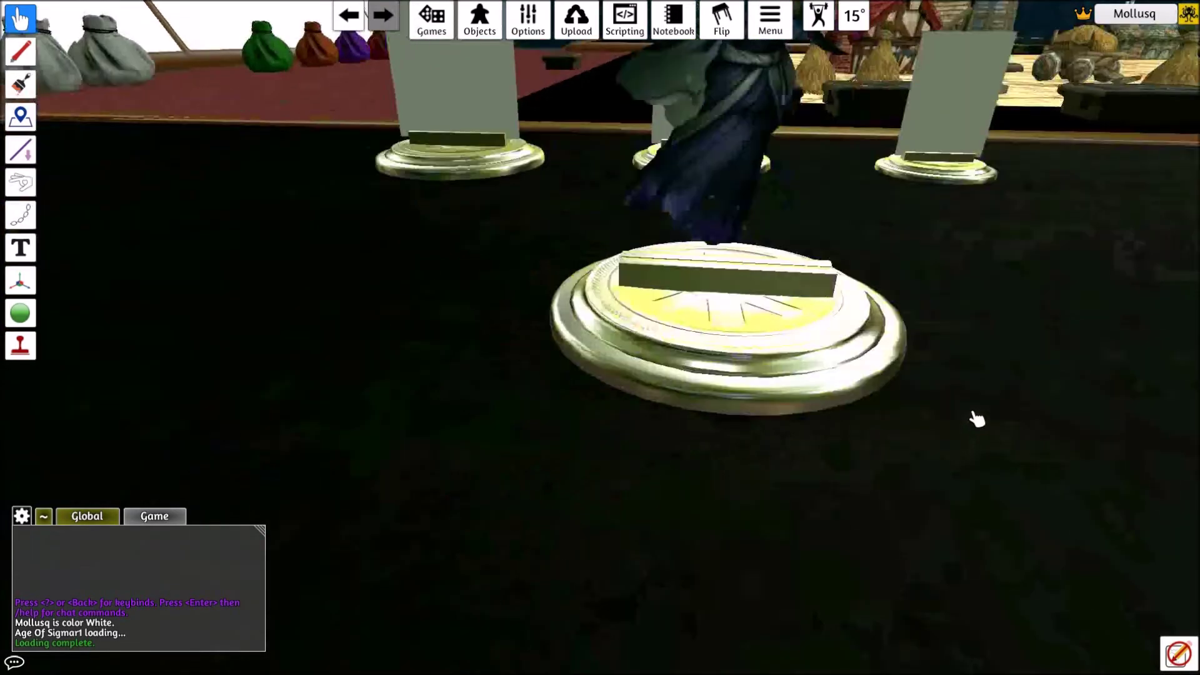
{"action": "scroll", "coordinate": [977, 419], "scroll_direction": "down", "scroll_amount": 6}
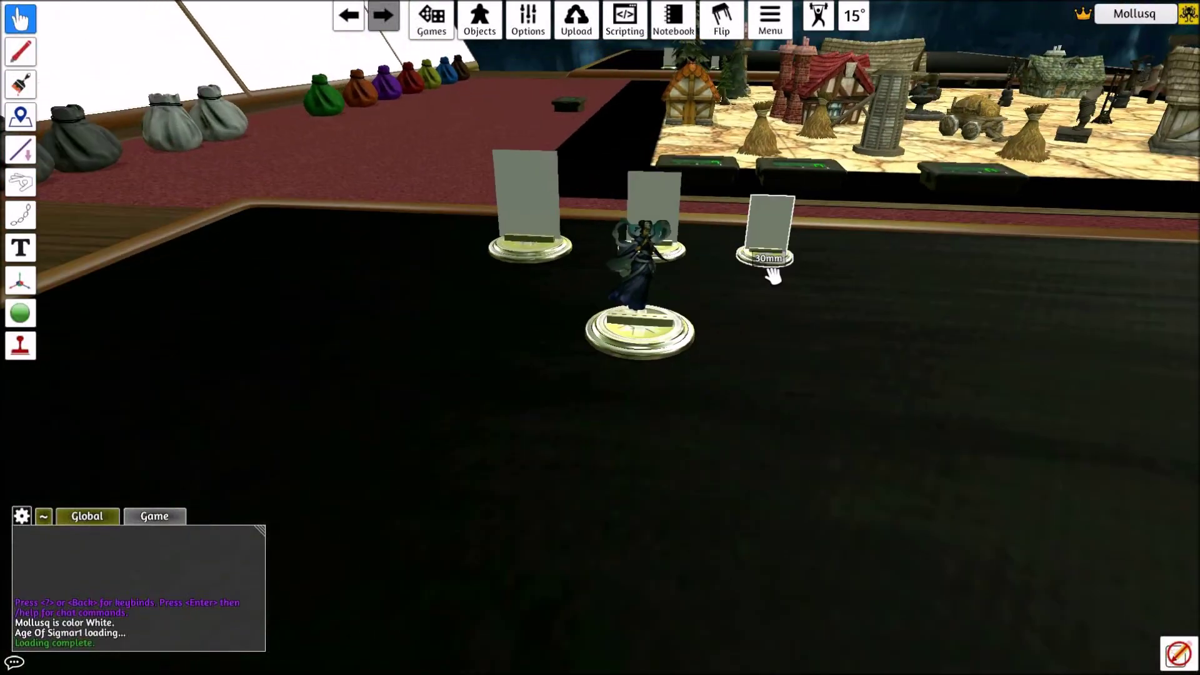
{"action": "left_click_drag", "start_coordinate": [635, 350], "coordinate": [735, 475]}
{"action": "scroll", "coordinate": [709, 434], "scroll_direction": "down", "scroll_amount": 3}
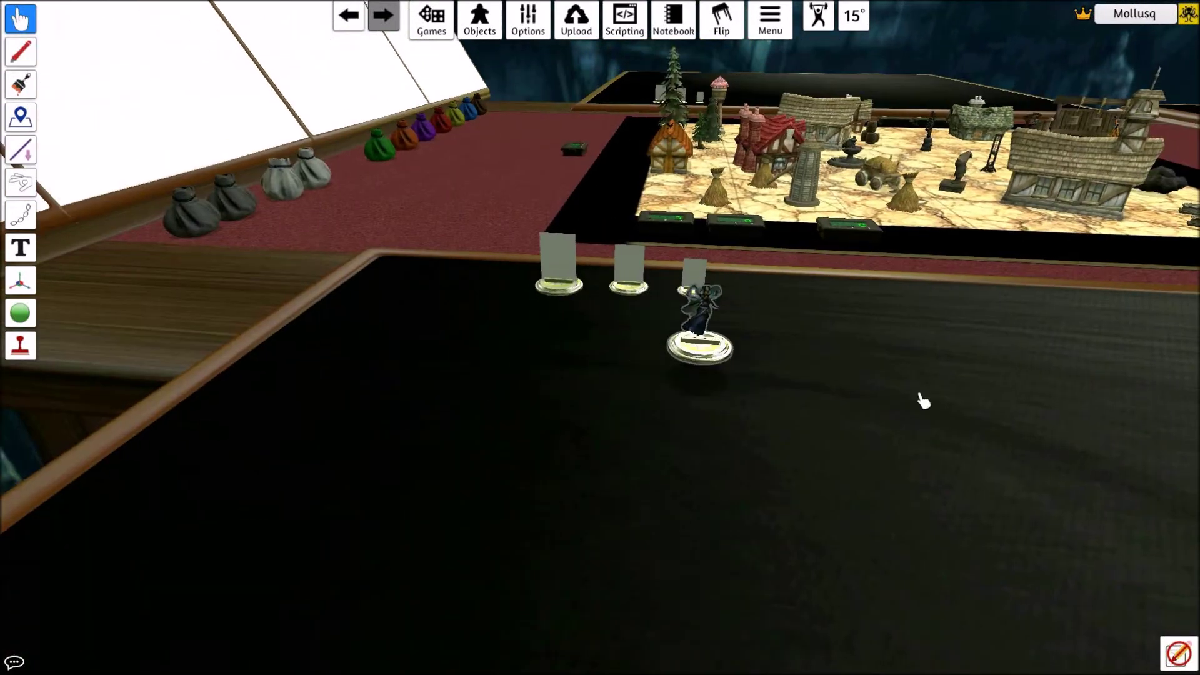
{"action": "key", "text": "d"}
{"action": "key", "text": "d"}
{"action": "key", "text": "w"}
{"action": "key", "text": "a"}
{"action": "key", "text": "s"}
{"action": "key", "text": "d"}
{"action": "key", "text": "s"}
{"action": "right_click", "coordinate": [539, 436]}
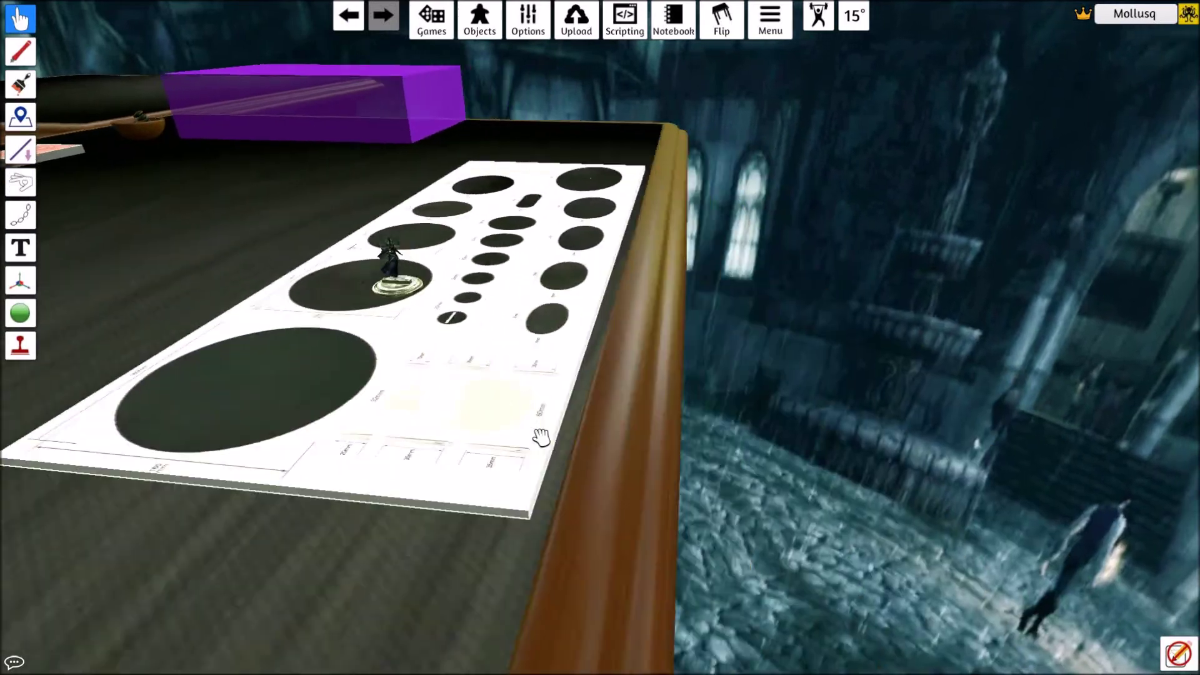
{"action": "key", "text": "w"}
{"action": "scroll", "coordinate": [541, 437], "scroll_direction": "up", "scroll_amount": 3}
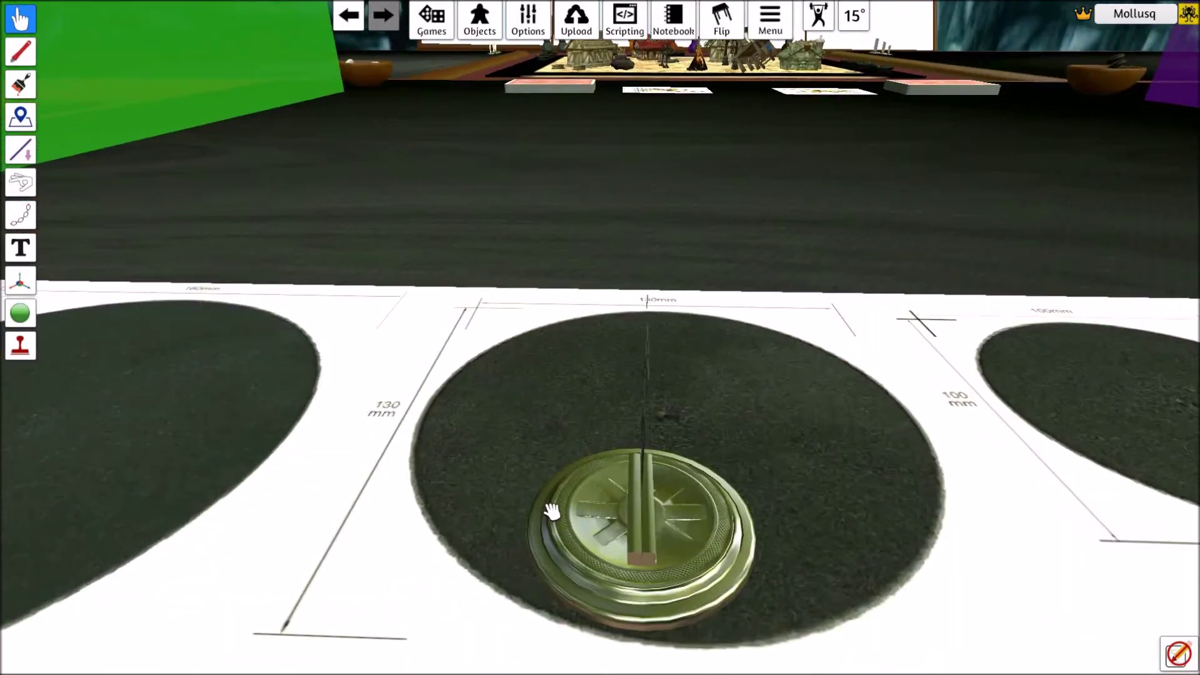
{"action": "right_click", "coordinate": [550, 516]}
{"action": "right_click", "coordinate": [552, 516]}
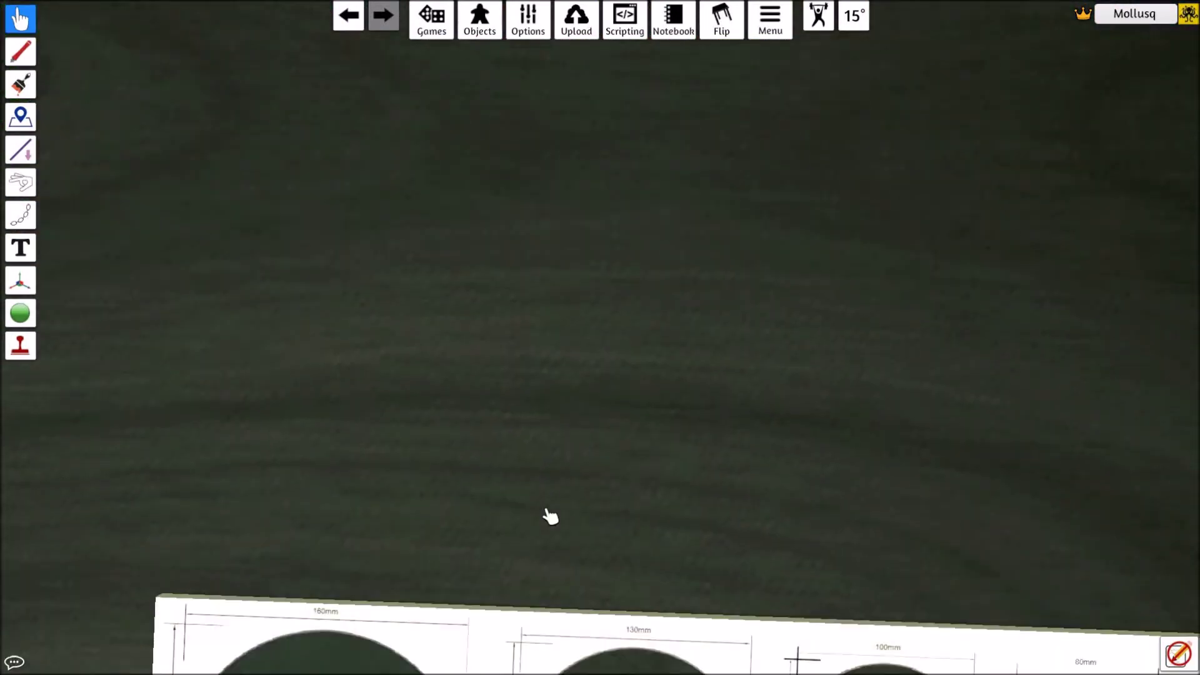
Move the Chiaki figurine from the 130 mm circle to the blank space beside the template's height gauges
{"action": "key", "text": "s"}
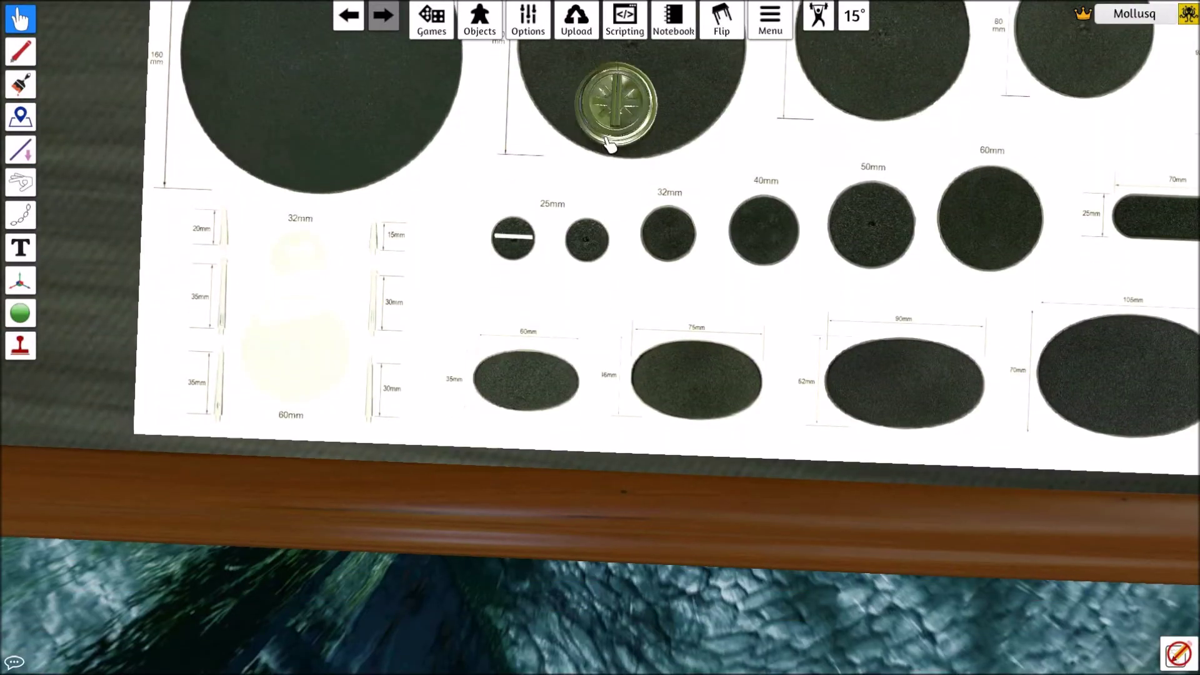
{"action": "left_click_drag", "start_coordinate": [610, 145], "coordinate": [464, 335]}
{"action": "scroll", "coordinate": [407, 356], "scroll_direction": "up", "scroll_amount": 3}
{"action": "key", "text": "a"}
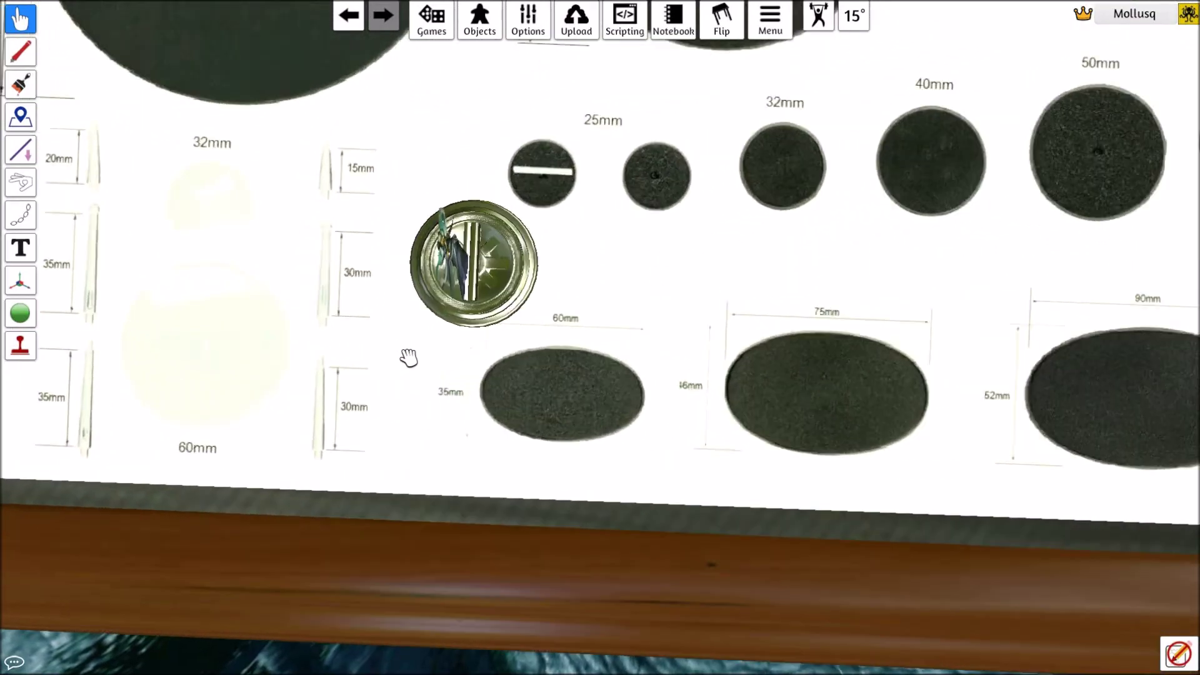
{"action": "scroll", "coordinate": [409, 358], "scroll_direction": "up", "scroll_amount": 3}
{"action": "left_click_drag", "start_coordinate": [563, 253], "coordinate": [462, 266]}
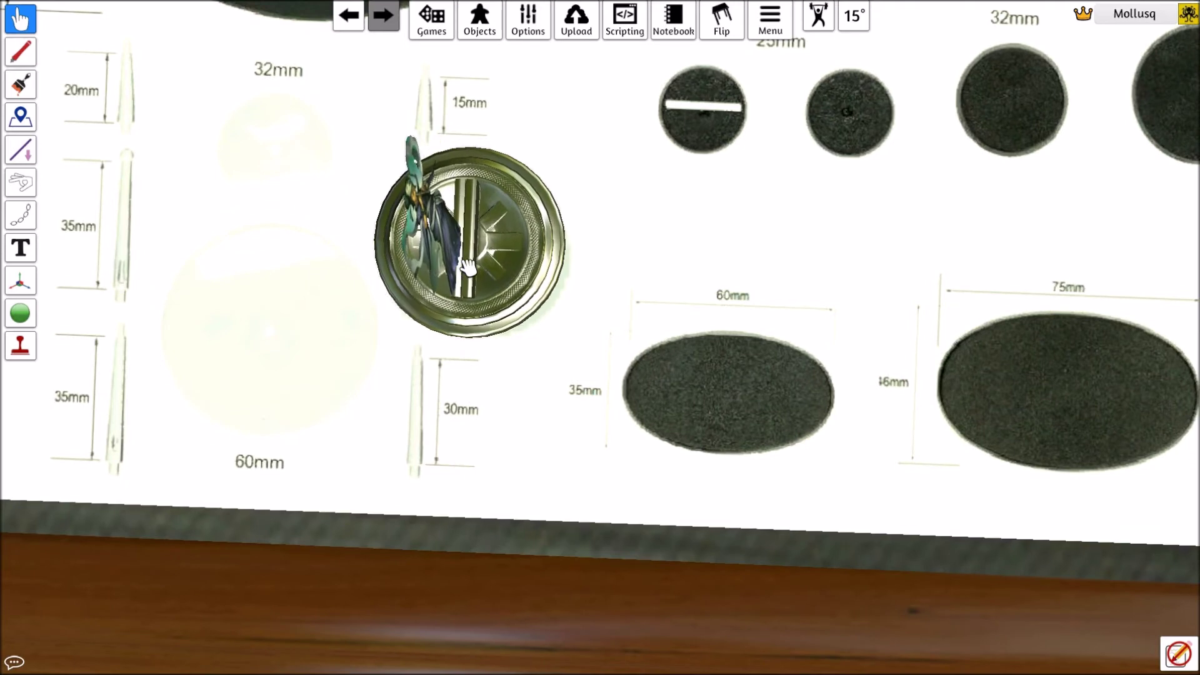
Scale the Chiaki figurine up one step
{"action": "right_click", "coordinate": [462, 266]}
{"action": "right_click", "coordinate": [473, 229]}
{"action": "mouse_move", "coordinate": [580, 353]}
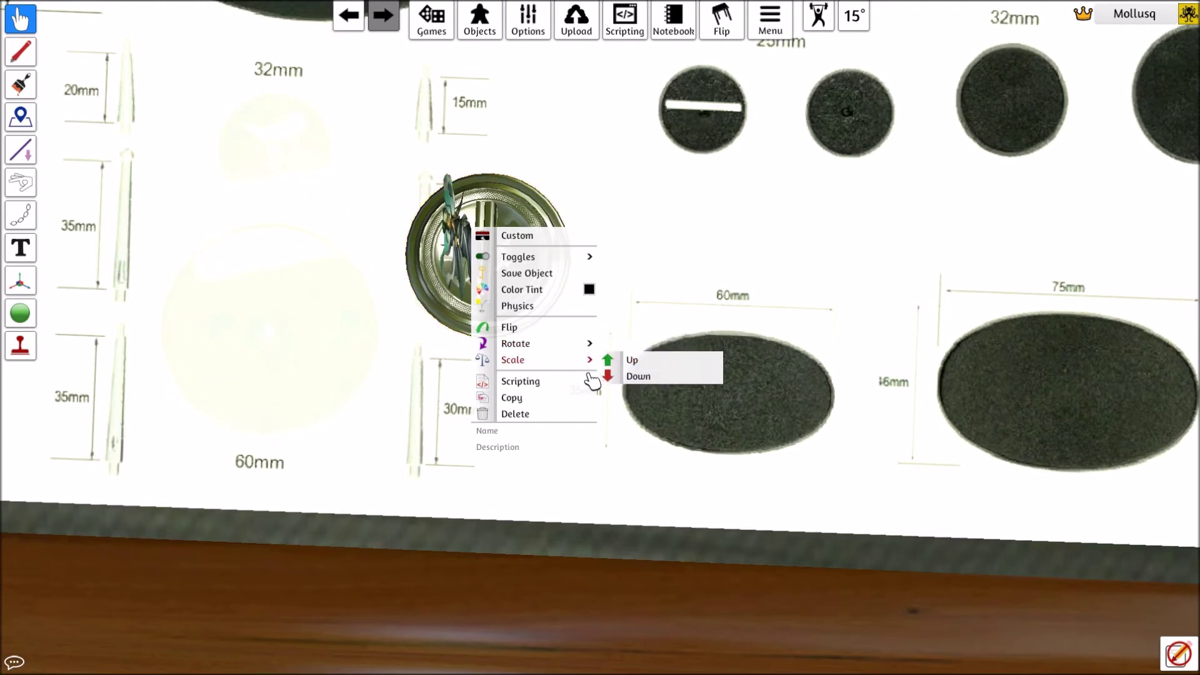
{"action": "left_click", "coordinate": [648, 364]}
{"action": "scroll", "coordinate": [372, 347], "scroll_direction": "up", "scroll_amount": 1}
{"action": "left_click", "coordinate": [371, 347]}
{"action": "scroll", "coordinate": [425, 350], "scroll_direction": "down", "scroll_amount": 1}
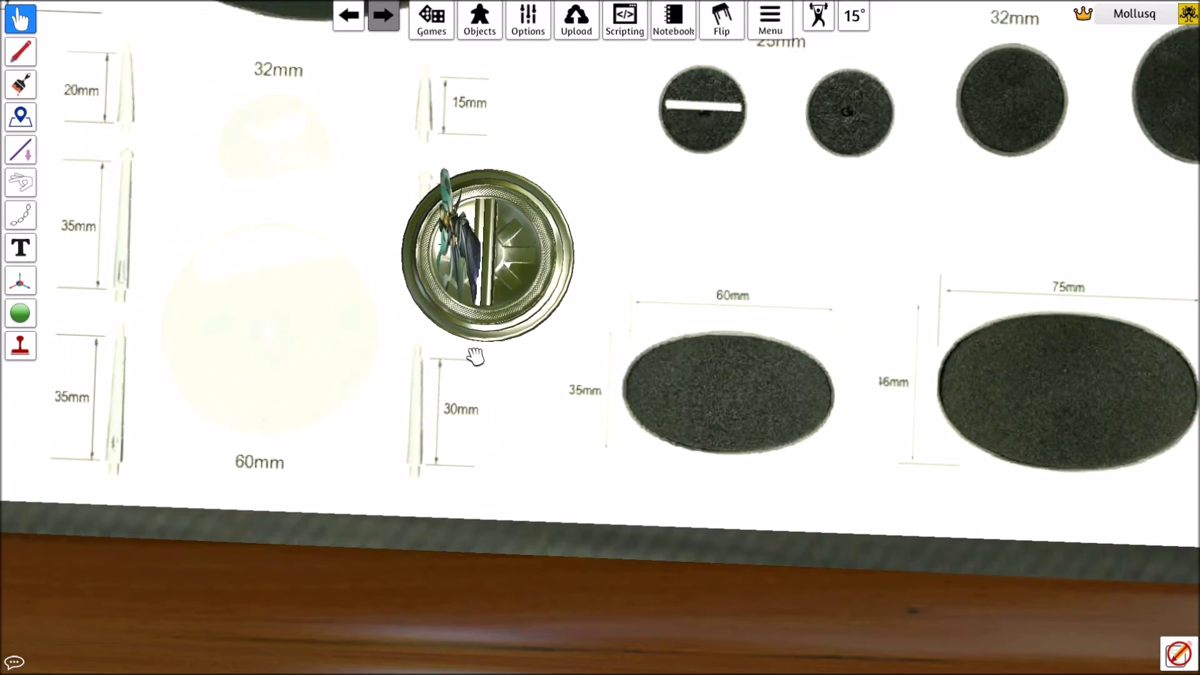
Carry the figurine over the 50 mm circle to compare its base with that size
{"action": "key", "text": "d"}
{"action": "left_click_drag", "start_coordinate": [548, 299], "coordinate": [385, 249]}
{"action": "key", "text": "w"}
{"action": "key", "text": "s"}
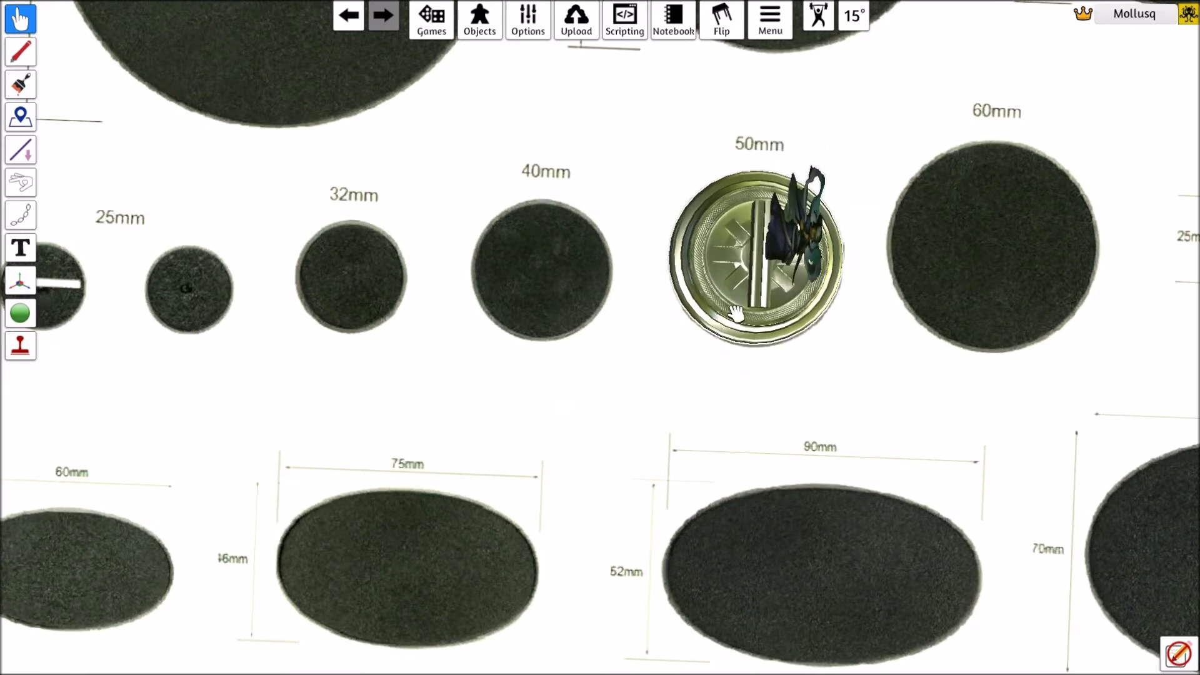
Carry the figurine back to the blank space between the height gauges and the 60 x 35 mm oval
{"action": "key", "text": "f"}
{"action": "key", "text": "a"}
{"action": "key", "text": "s"}
{"action": "key", "text": "f"}
{"action": "key", "text": "w"}
{"action": "key", "text": "a"}
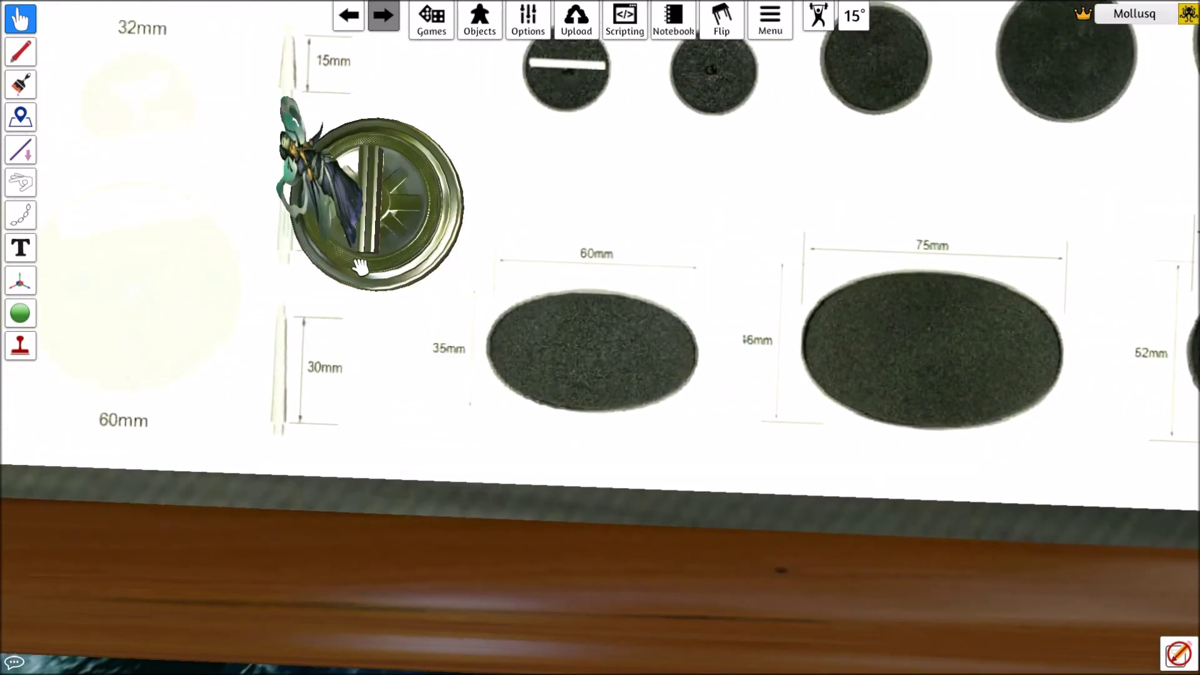
{"action": "key", "text": "a"}
{"action": "key", "text": "w"}
{"action": "left_click_drag", "start_coordinate": [479, 253], "coordinate": [479, 254]}
Scale the Chiaki figurine down eight steps
{"action": "right_click", "coordinate": [549, 274]}
{"action": "mouse_move", "coordinate": [650, 397]}
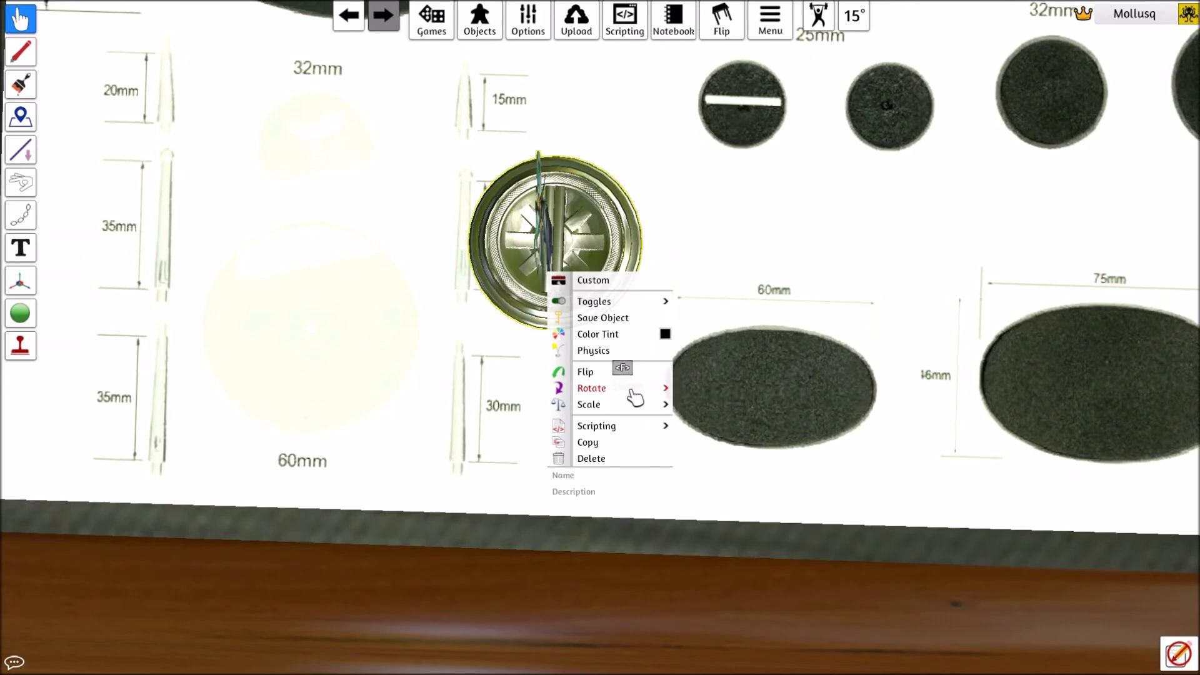
{"action": "left_click", "coordinate": [720, 420]}
{"action": "left_click", "coordinate": [720, 420]}
{"action": "left_click", "coordinate": [720, 420]}
{"action": "left_click", "coordinate": [720, 420]}
{"action": "left_click", "coordinate": [720, 420]}
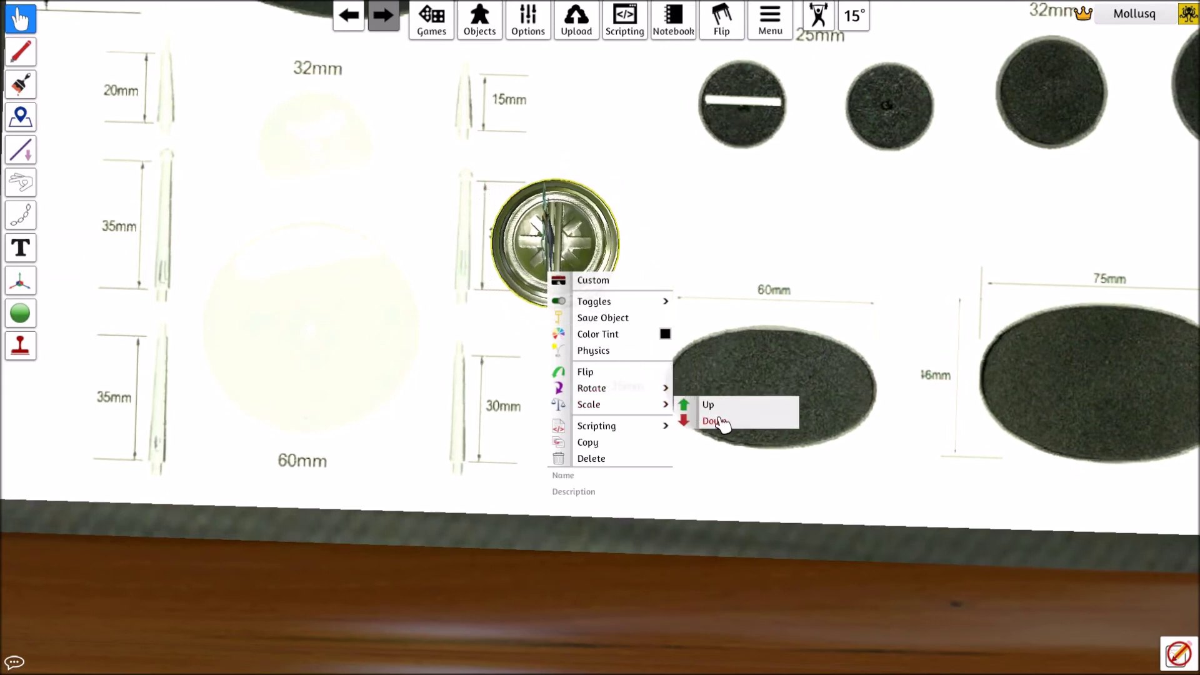
{"action": "left_click", "coordinate": [720, 420]}
{"action": "left_click", "coordinate": [720, 420]}
{"action": "left_click", "coordinate": [719, 419]}
Reposition the figurine beside the height gauges and scale it up one step
{"action": "left_click_drag", "start_coordinate": [541, 235], "coordinate": [498, 236]}
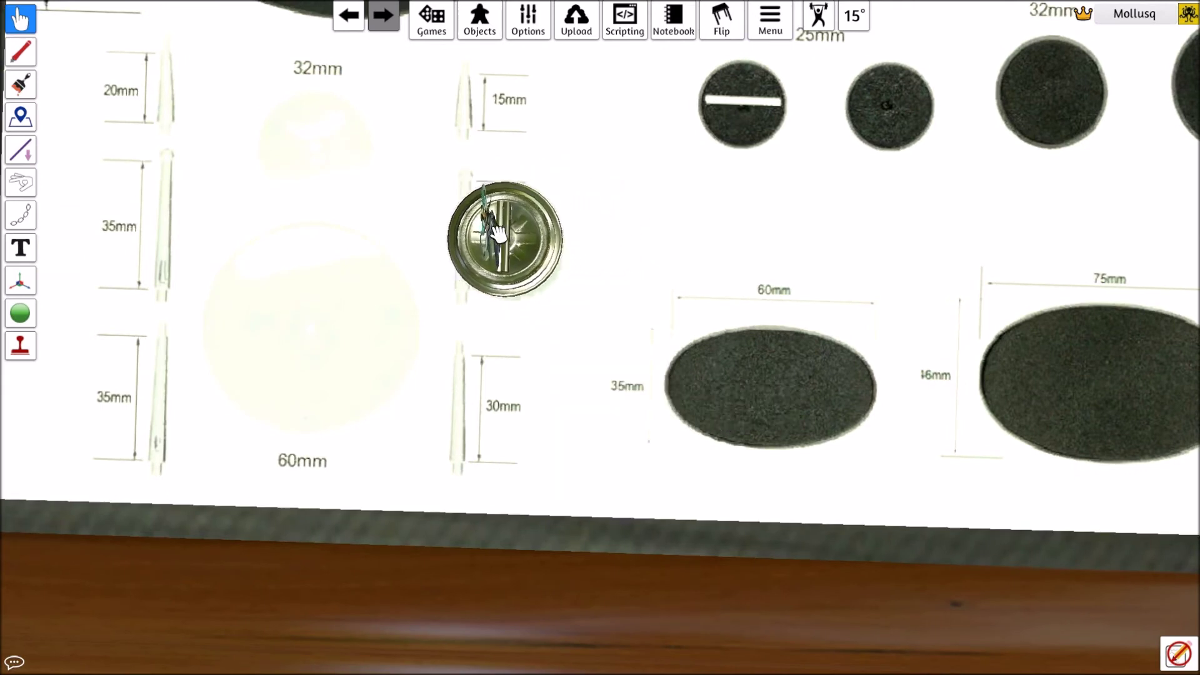
{"action": "key", "text": "a"}
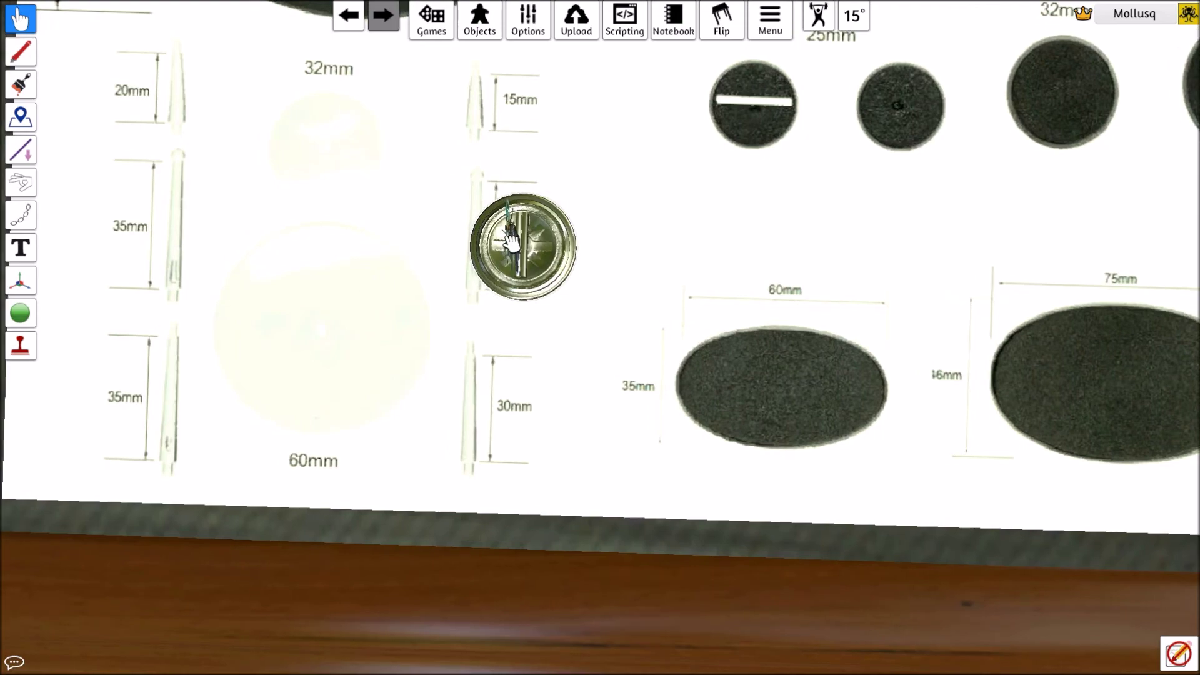
{"action": "scroll", "coordinate": [519, 241], "scroll_direction": "down", "scroll_amount": 3}
{"action": "key", "text": "s"}
{"action": "key", "text": "w"}
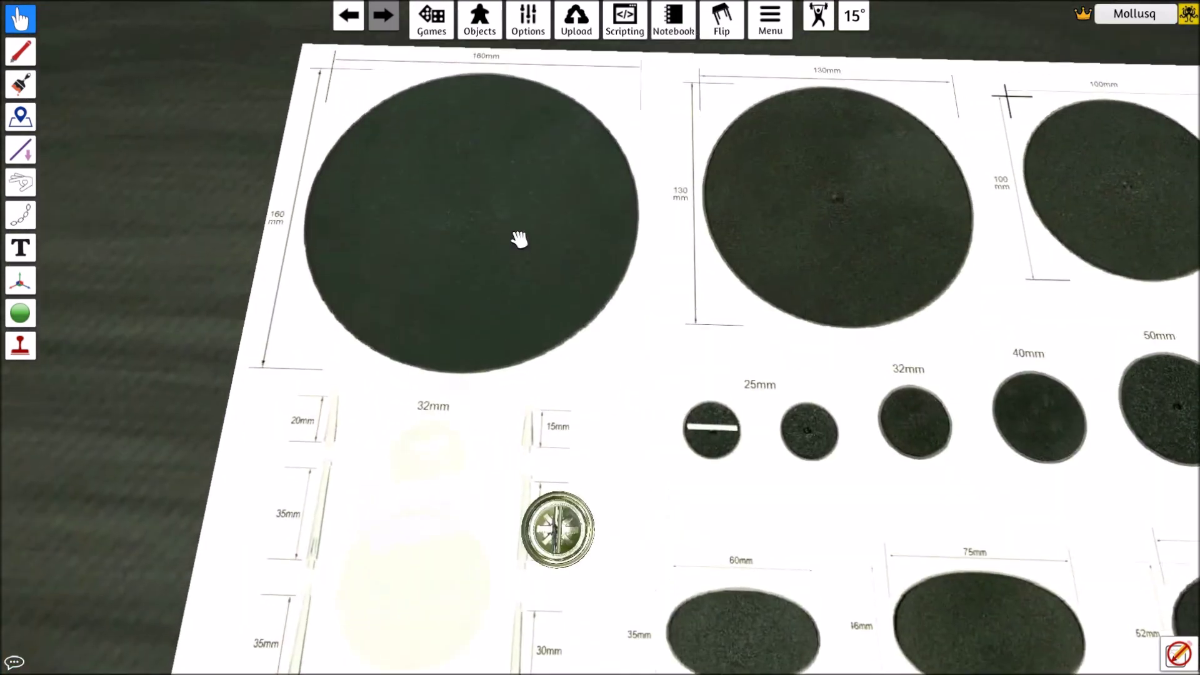
{"action": "scroll", "coordinate": [519, 239], "scroll_direction": "up", "scroll_amount": 5}
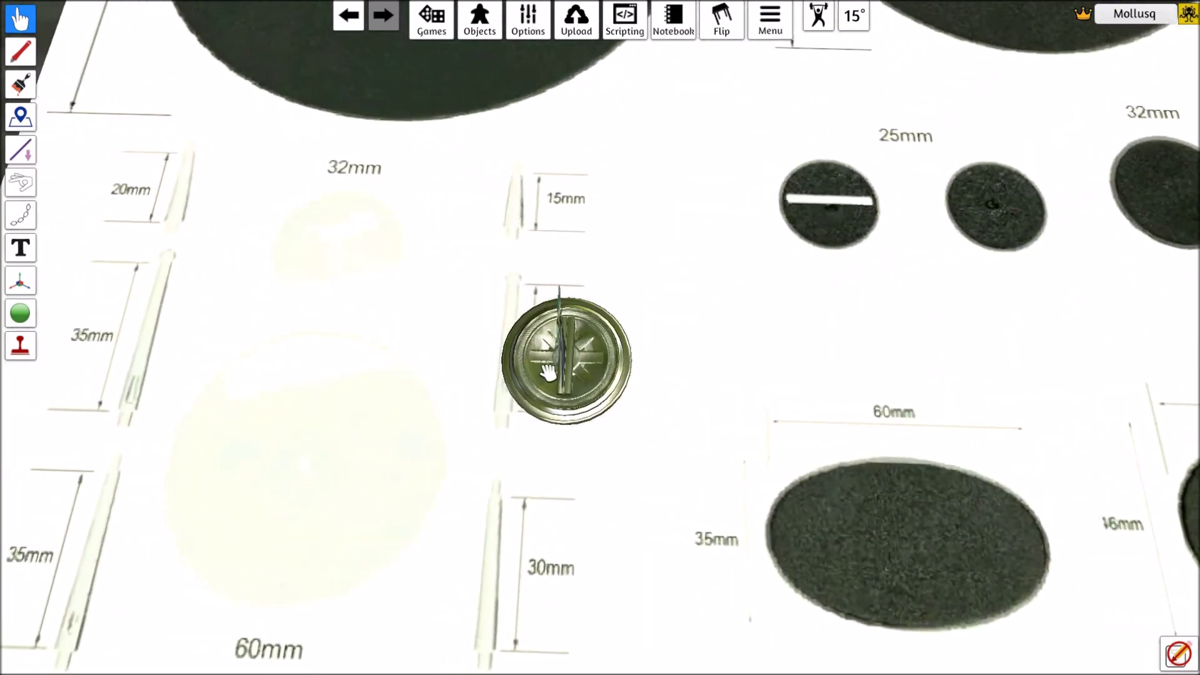
{"action": "right_click", "coordinate": [562, 375]}
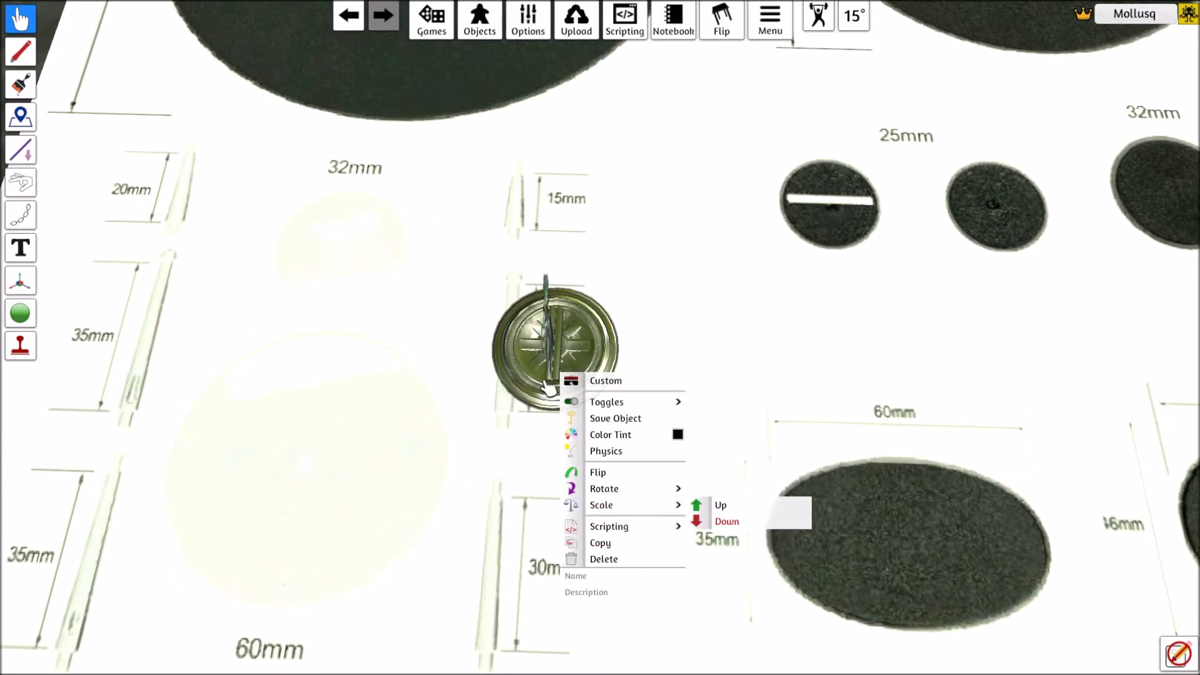
{"action": "key", "text": "d"}
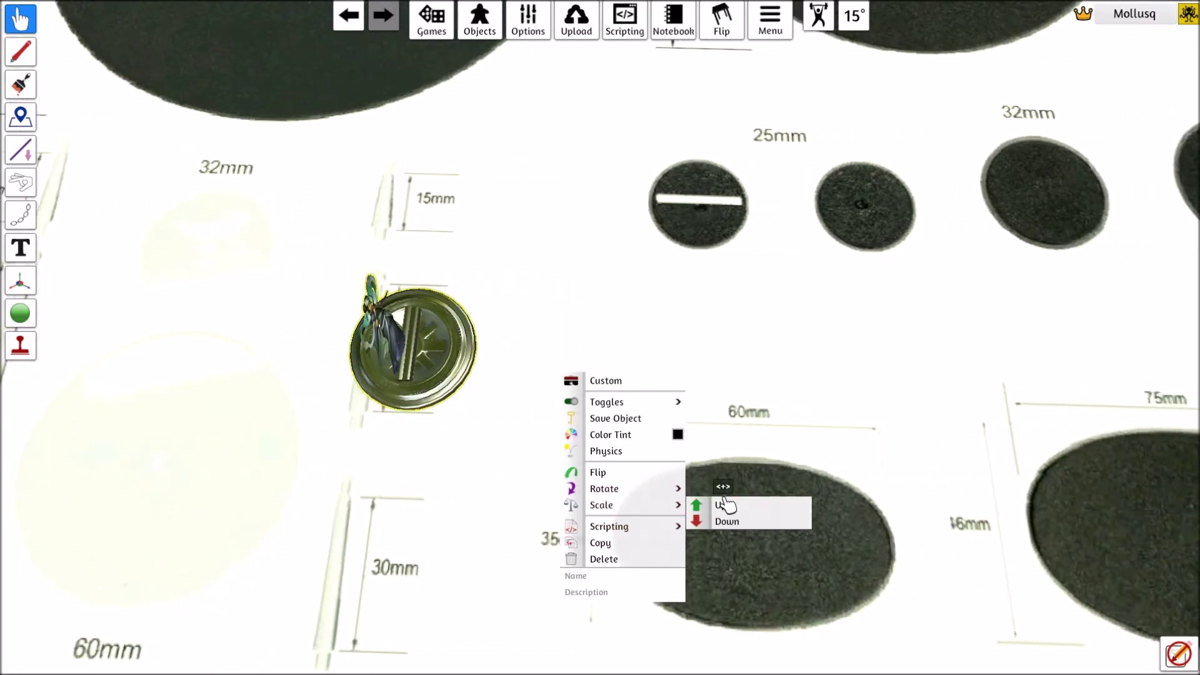
{"action": "left_click", "coordinate": [726, 505]}
Carry the Chiaki figurine off the template to the black side table near the three blank figurines
{"action": "left_click_drag", "start_coordinate": [435, 387], "coordinate": [400, 350]}
{"action": "scroll", "coordinate": [400, 350], "scroll_direction": "down", "scroll_amount": 10}
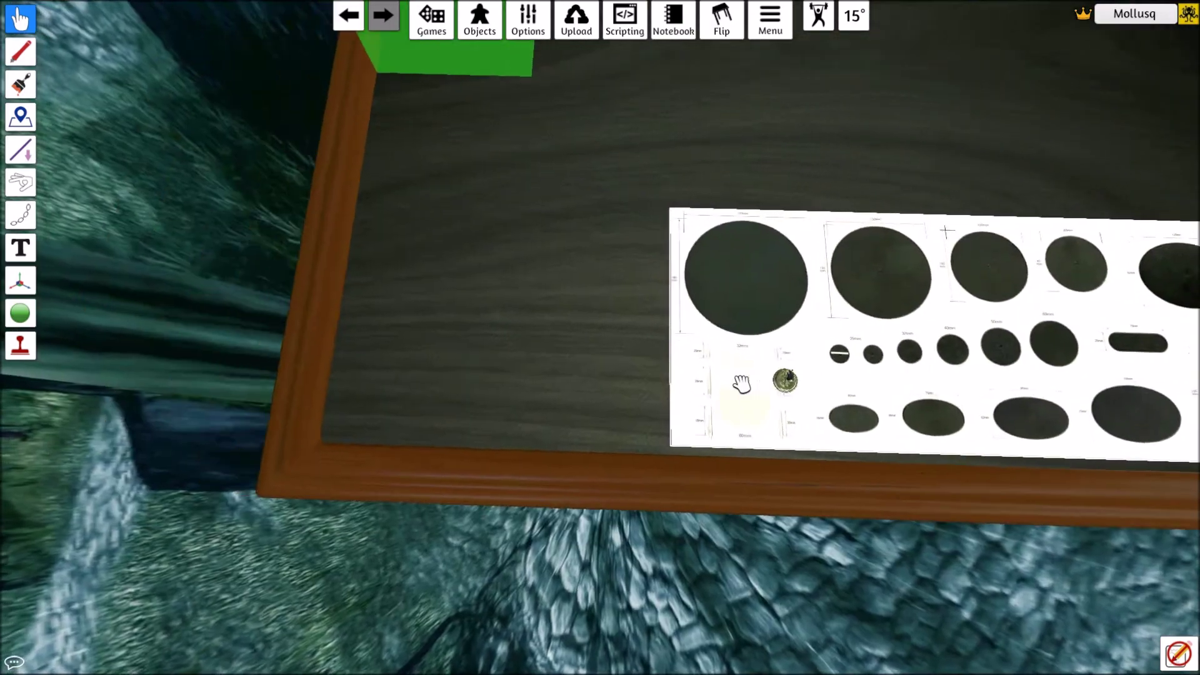
{"action": "key", "text": "w"}
{"action": "left_click_drag", "start_coordinate": [793, 381], "coordinate": [509, 318]}
{"action": "key", "text": "w"}
{"action": "key", "text": "a"}
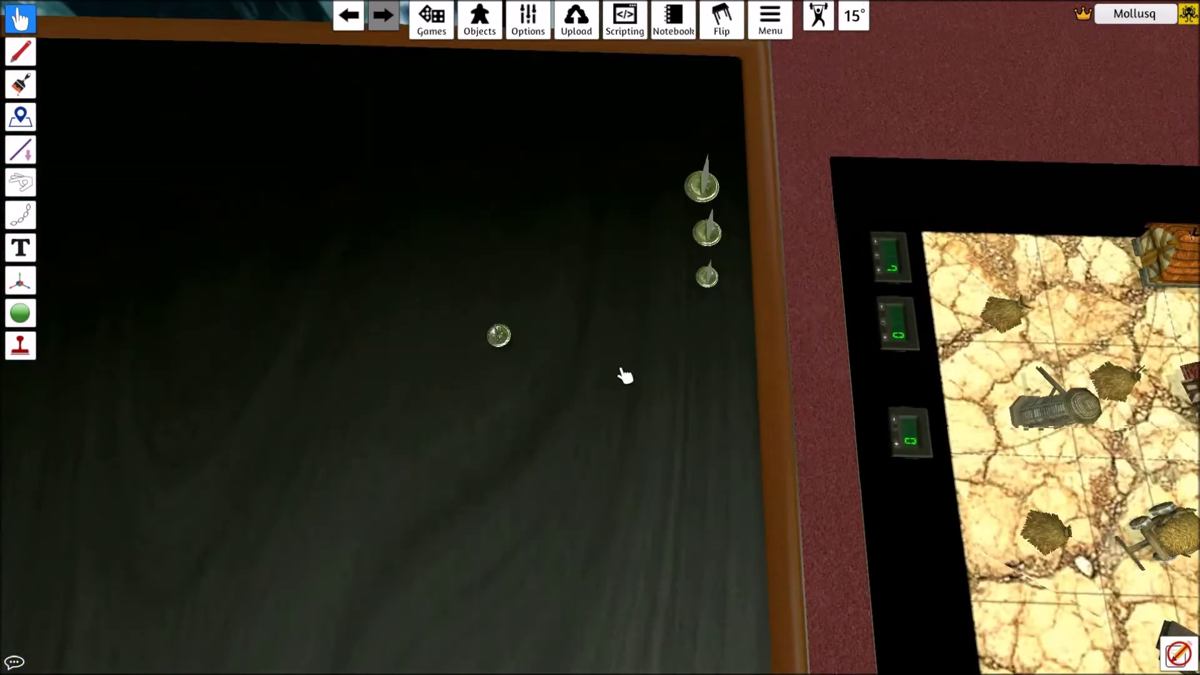
Paste multiple blank custom figurines across the side table and dismiss the Custom Figurine dialog without importing images
{"action": "scroll", "coordinate": [625, 375], "scroll_direction": "up", "scroll_amount": 5}
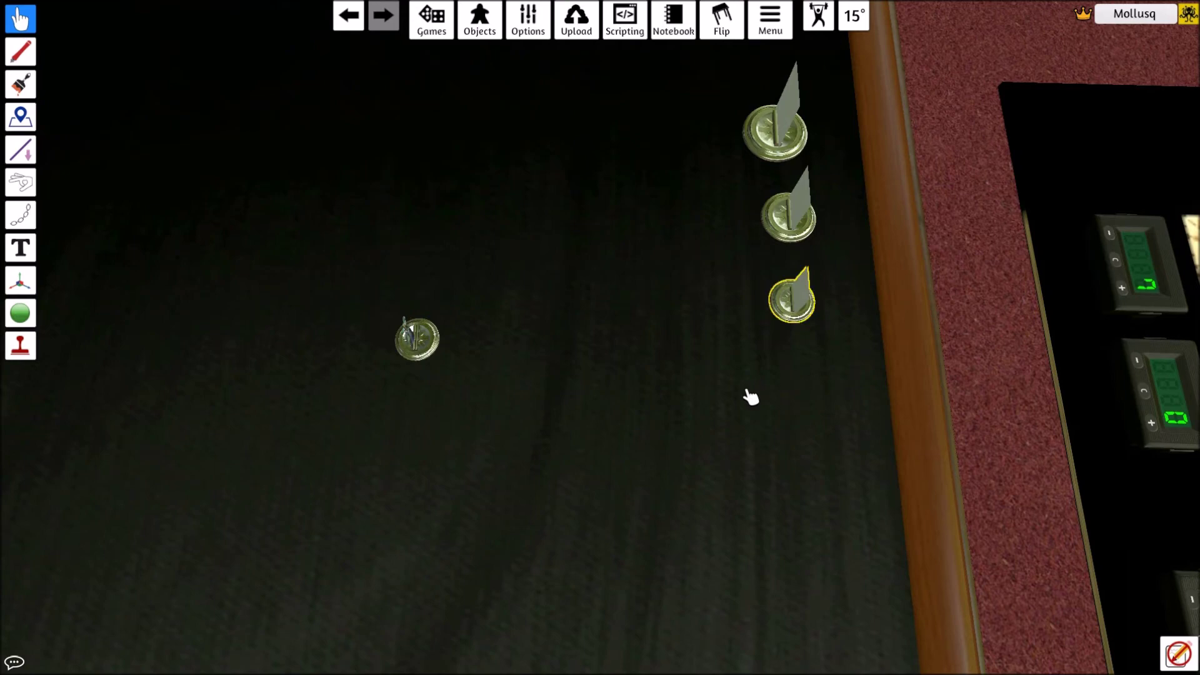
{"action": "key", "text": "ctrl+v"}
{"action": "key", "text": "ctrl+v"}
{"action": "key", "text": "ctrl+v"}
{"action": "key", "text": "ctrl+v"}
{"action": "key", "text": "ctrl+v"}
{"action": "key", "text": "ctrl+v"}
{"action": "key", "text": "ctrl+v"}
{"action": "key", "text": "ctrl+v"}
{"action": "key", "text": "ctrl+v"}
{"action": "key", "text": "ctrl+v"}
{"action": "key", "text": "ctrl+v"}
{"action": "key", "text": "ctrl+v"}
{"action": "key", "text": "ctrl+v"}
{"action": "key", "text": "ctrl+v"}
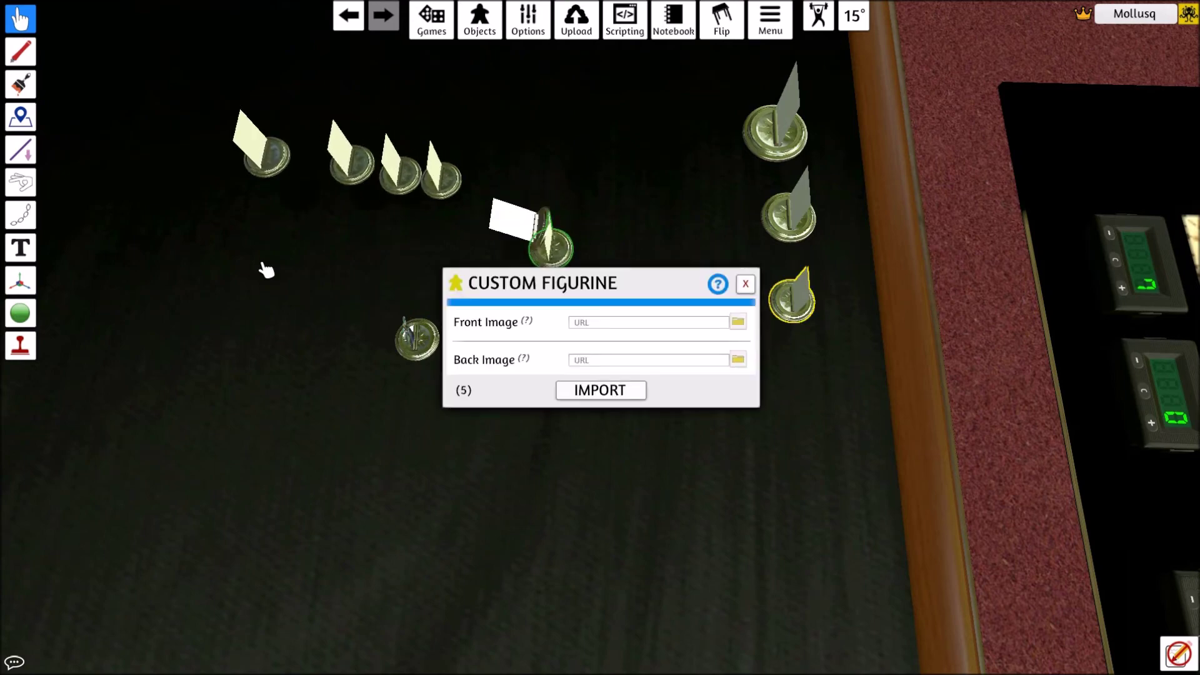
{"action": "key", "text": "ctrl+v"}
{"action": "key", "text": "ctrl+v"}
{"action": "key", "text": "ctrl+v"}
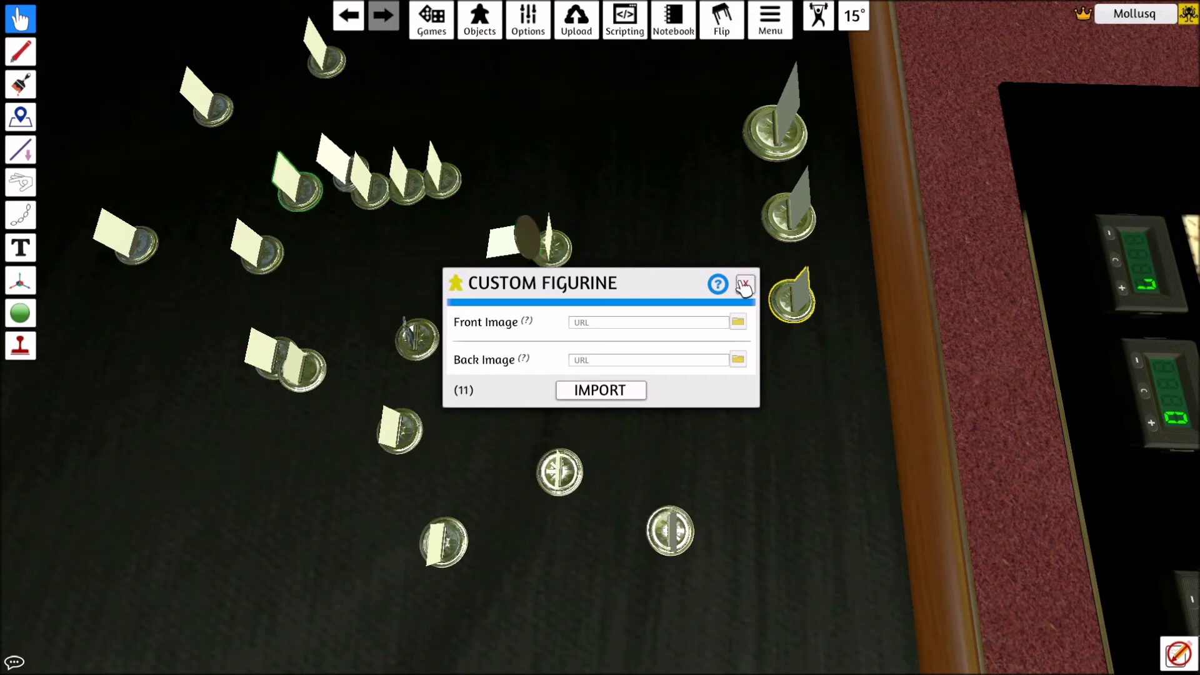
{"action": "left_click", "coordinate": [744, 285]}
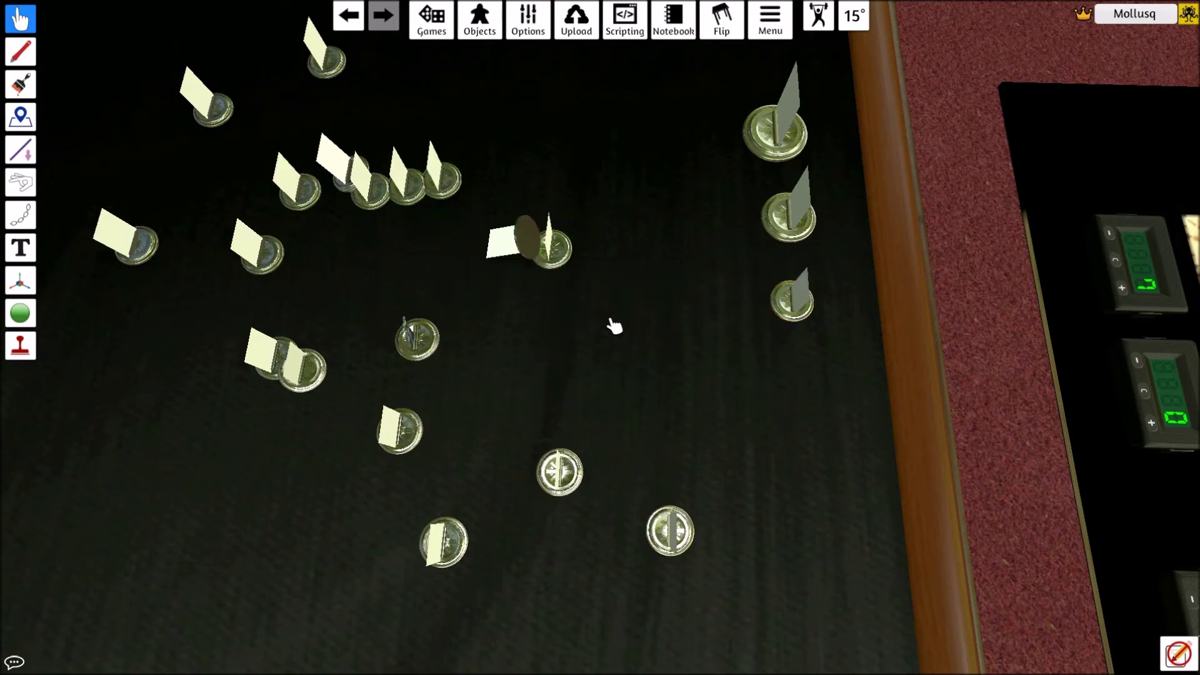
Examine the whole wargame table with its terrain board, side tables and coloured bags
{"action": "key", "text": "a"}
{"action": "key", "text": "s"}
{"action": "scroll", "coordinate": [644, 319], "scroll_direction": "down", "scroll_amount": 3}
{"action": "key", "text": "w"}
{"action": "key", "text": "d"}
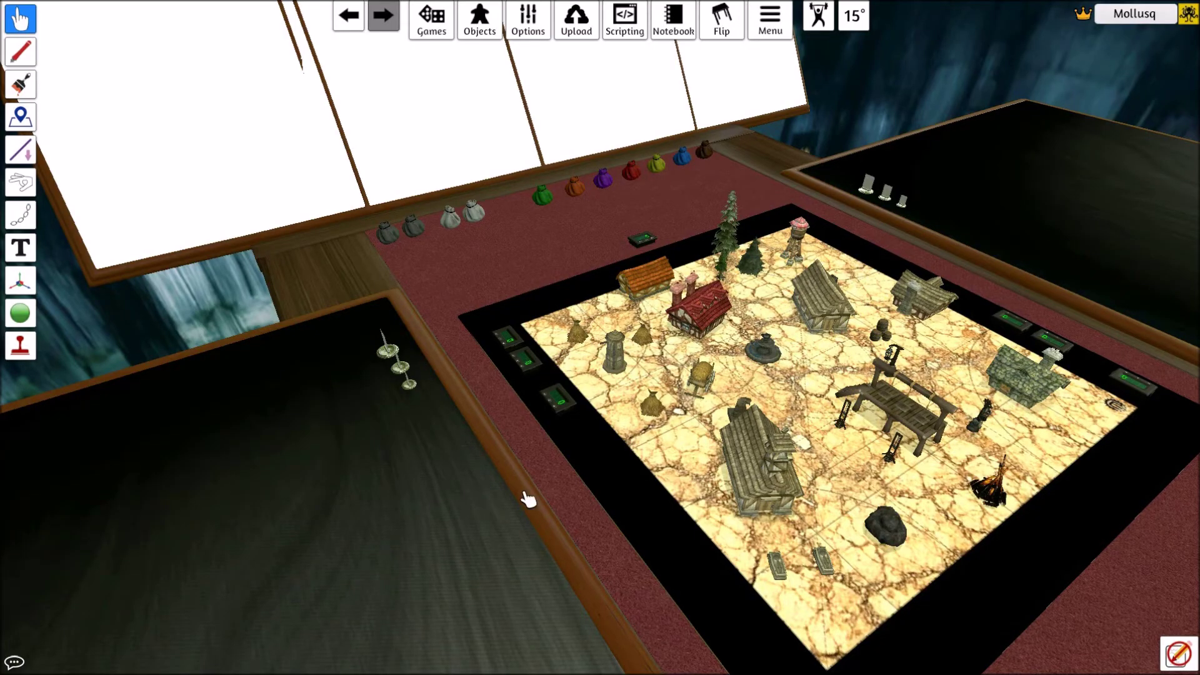
{"action": "scroll", "coordinate": [513, 491], "scroll_direction": "down", "scroll_amount": 2}
{"action": "scroll", "coordinate": [472, 480], "scroll_direction": "up", "scroll_amount": 2}
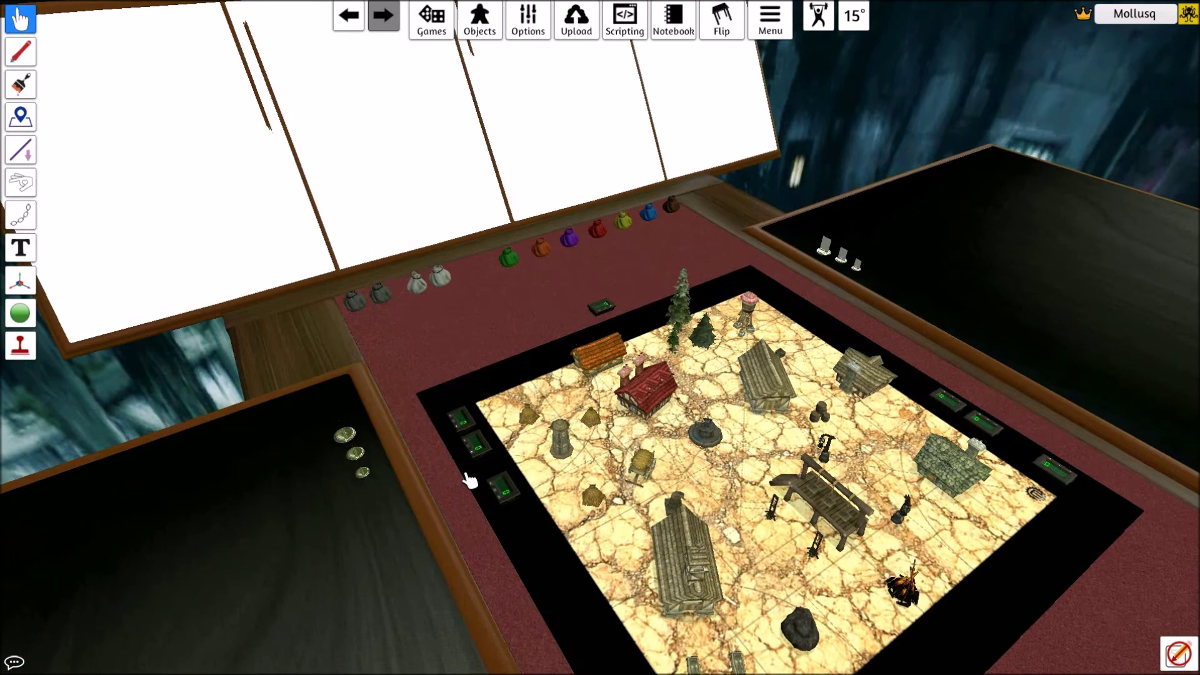
{"action": "key", "text": "s"}
{"action": "key", "text": "d"}
{"action": "key", "text": "a"}
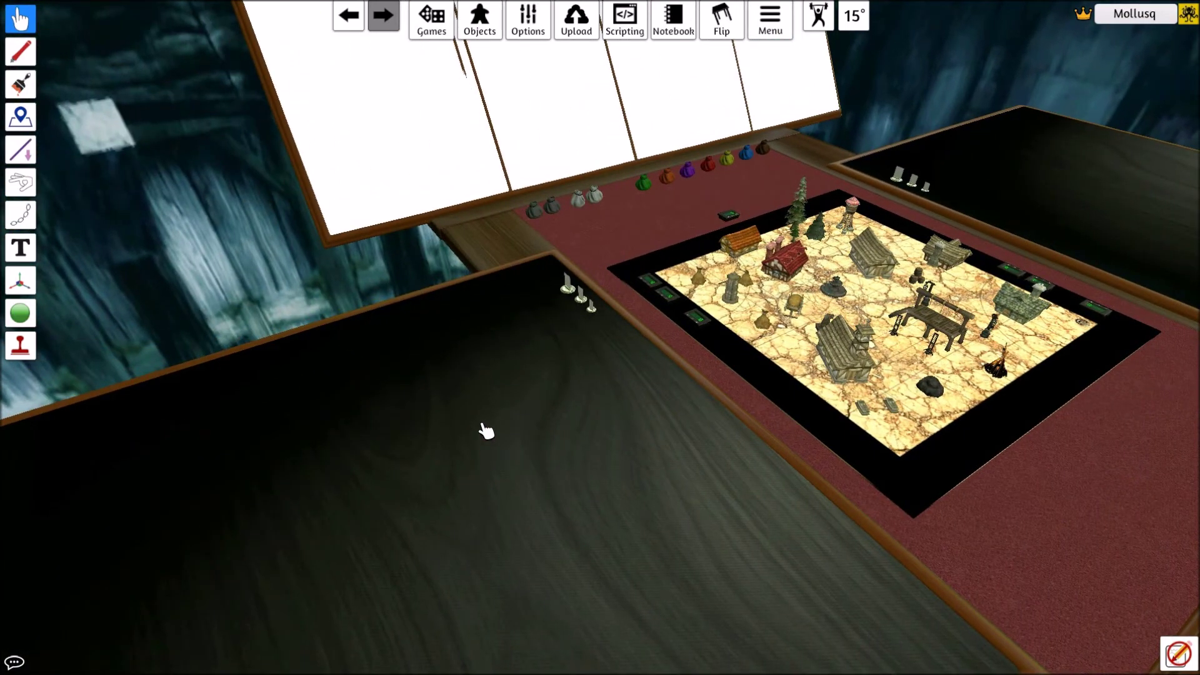
Load the saved game Armies
{"action": "left_click", "coordinate": [441, 34]}
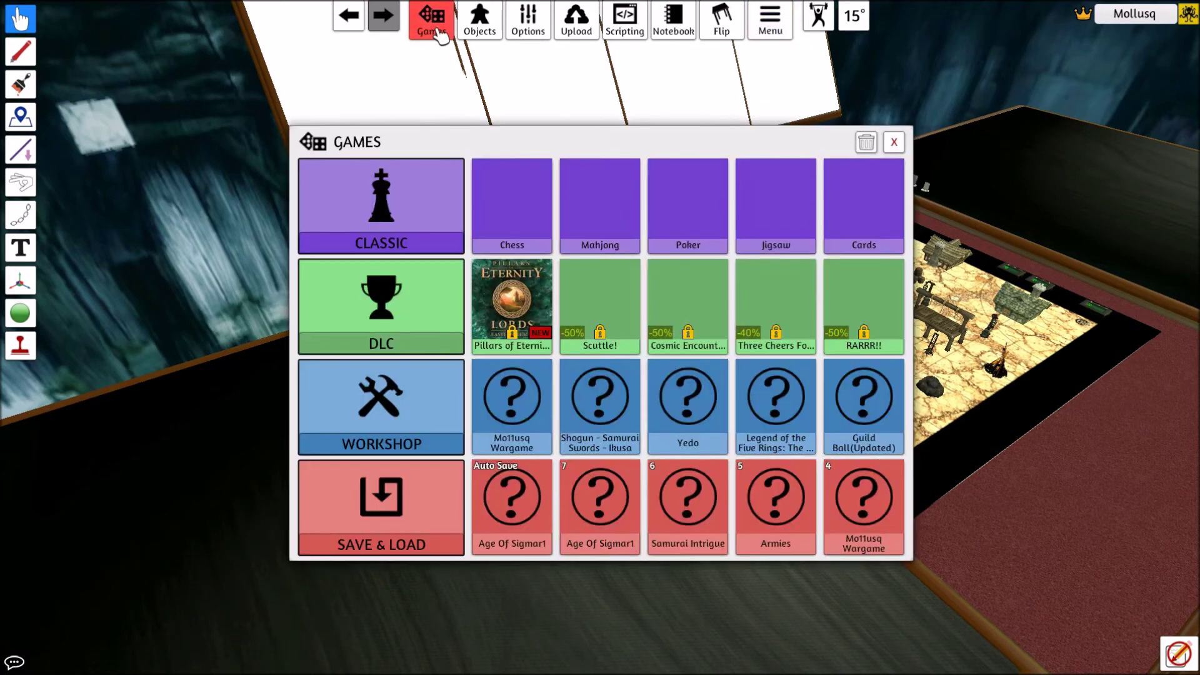
{"action": "left_click", "coordinate": [776, 504]}
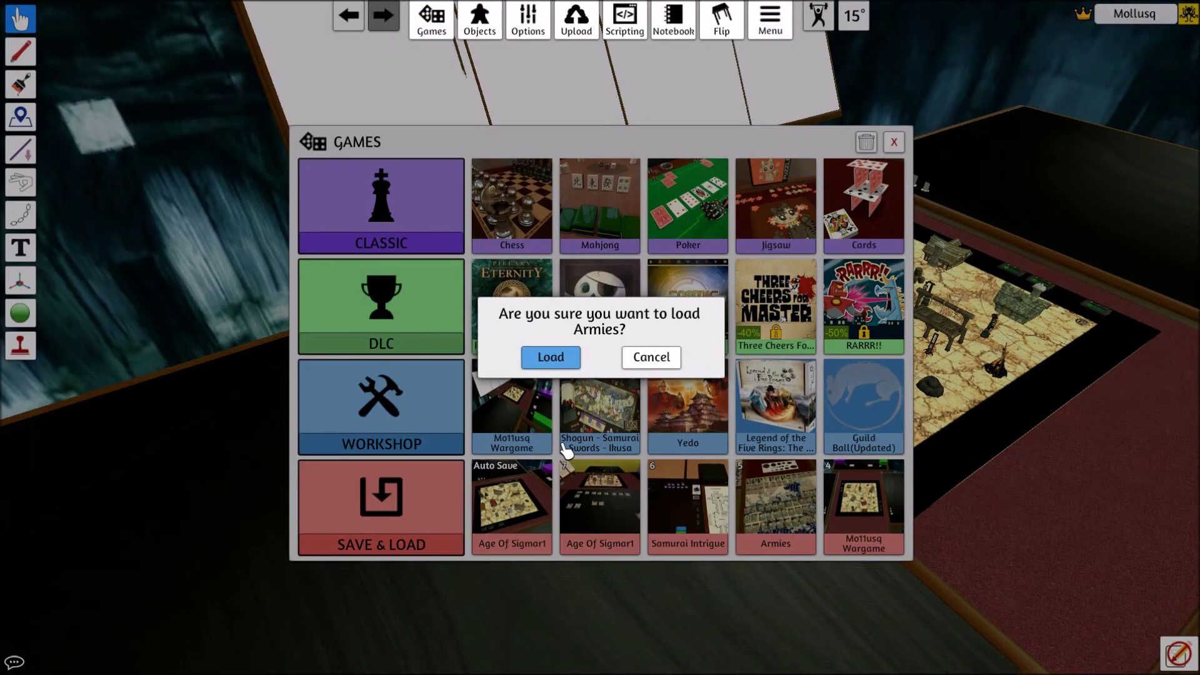
{"action": "key", "text": "Return"}
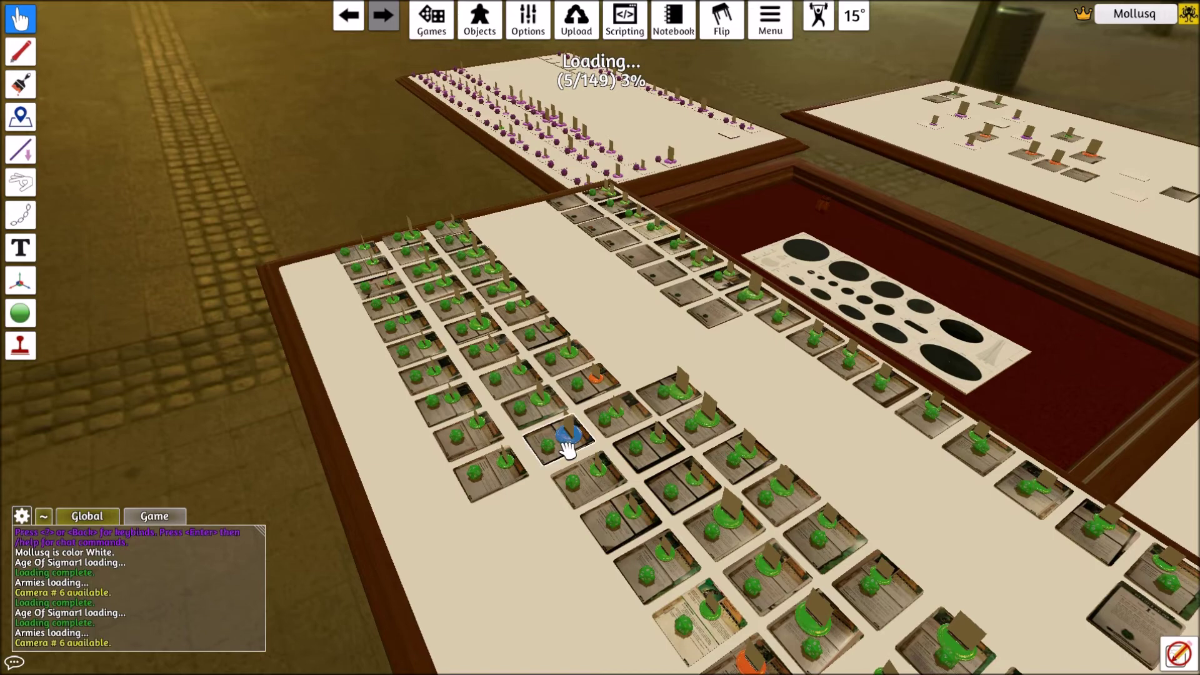
Examine the cards, dice and green-based figurines laid out on the army table beside the base size template
{"action": "right_click", "coordinate": [567, 449]}
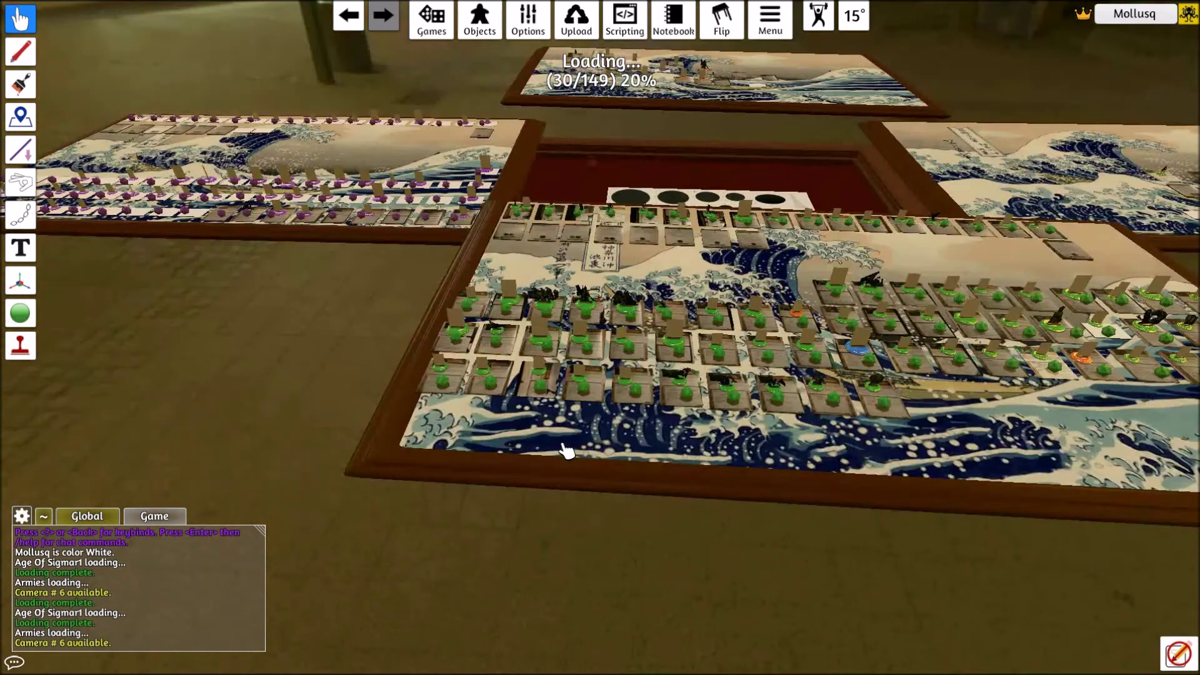
{"action": "right_click", "coordinate": [564, 445]}
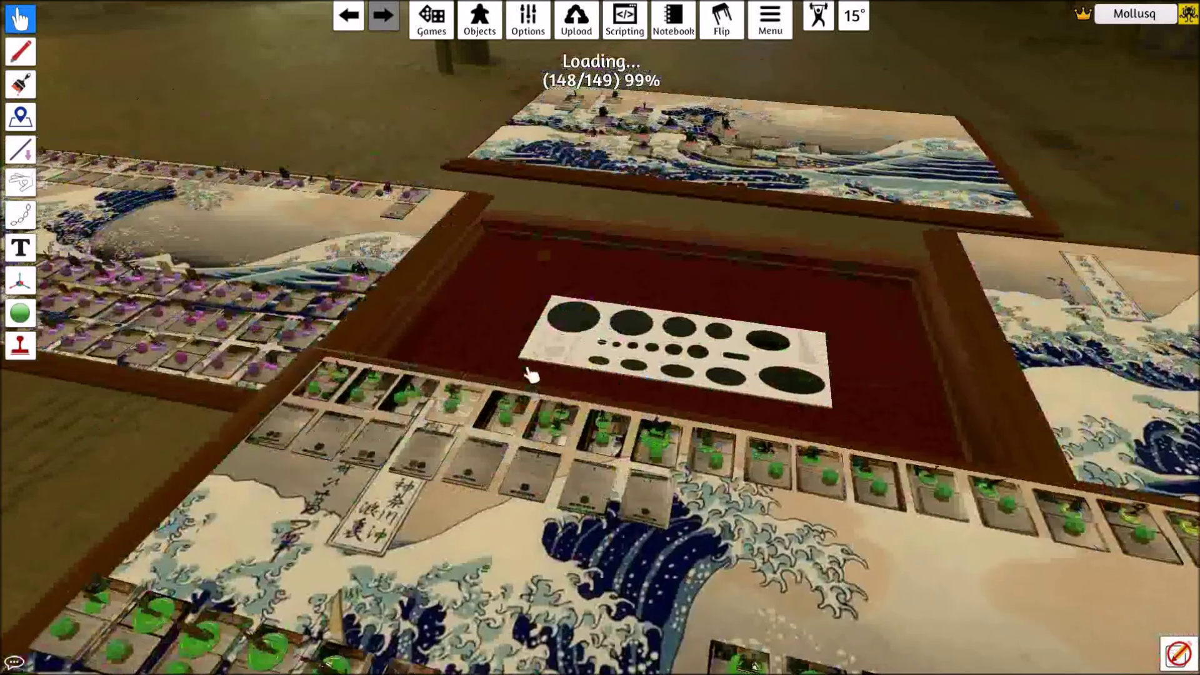
{"action": "key", "text": "s"}
{"action": "scroll", "coordinate": [653, 289], "scroll_direction": "up", "scroll_amount": 6}
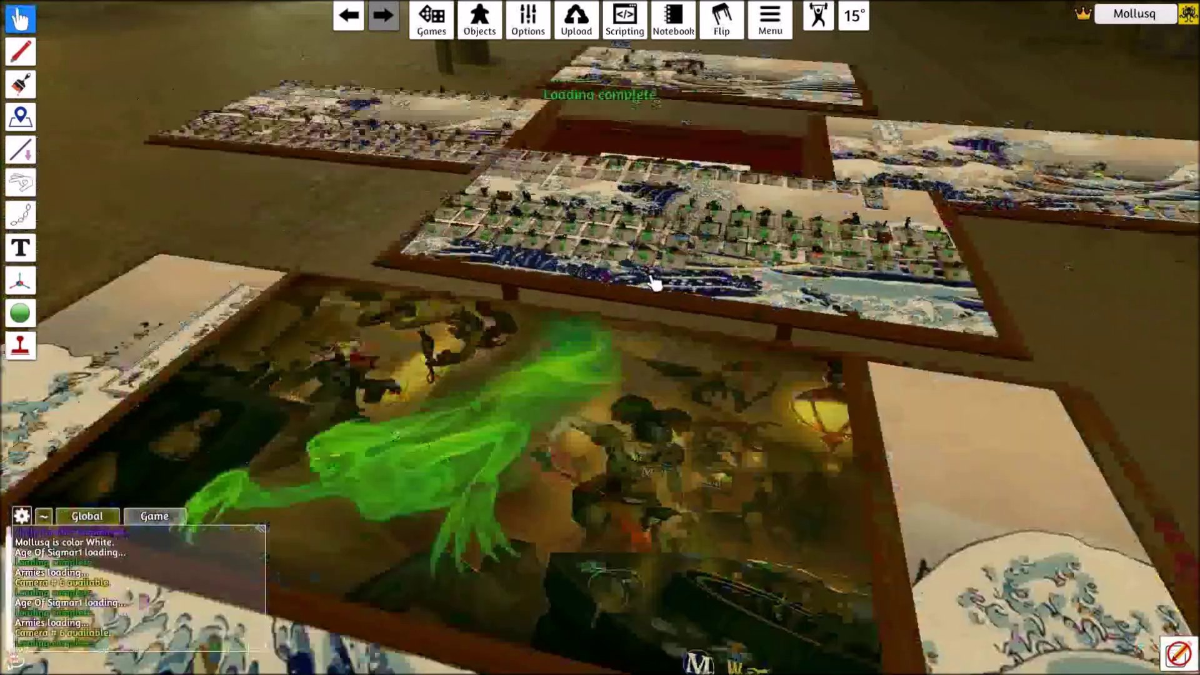
{"action": "key", "text": "w"}
{"action": "key", "text": "a"}
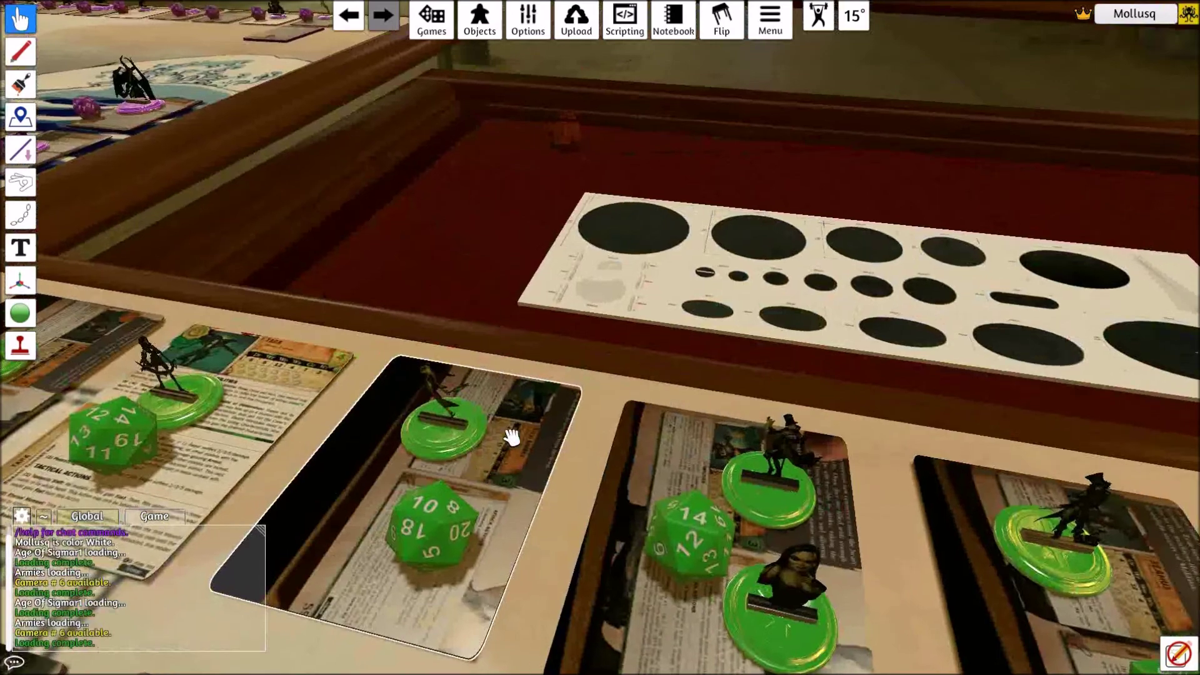
{"action": "key", "text": "s"}
{"action": "key", "text": "d"}
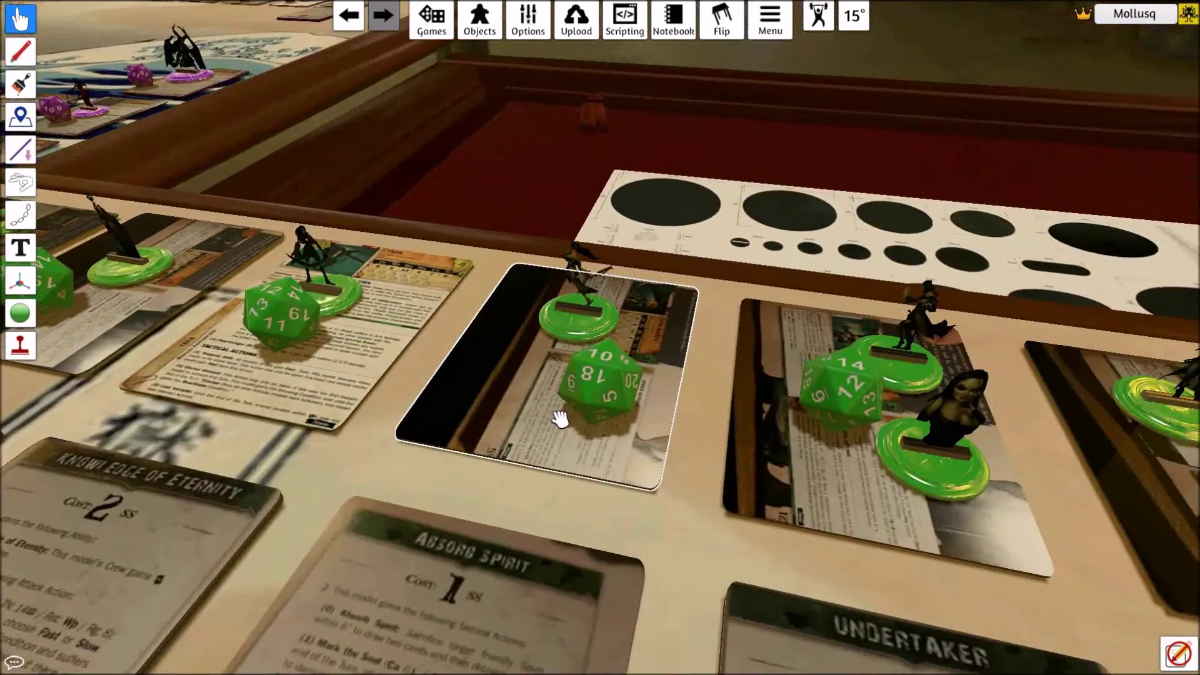
Survey the army tables arranged around the central red board, including the one with purple-based figurines
{"action": "scroll", "coordinate": [556, 414], "scroll_direction": "down", "scroll_amount": 5}
{"action": "key", "text": "a"}
{"action": "key", "text": "w"}
{"action": "scroll", "coordinate": [551, 409], "scroll_direction": "down", "scroll_amount": 4}
{"action": "key", "text": "d"}
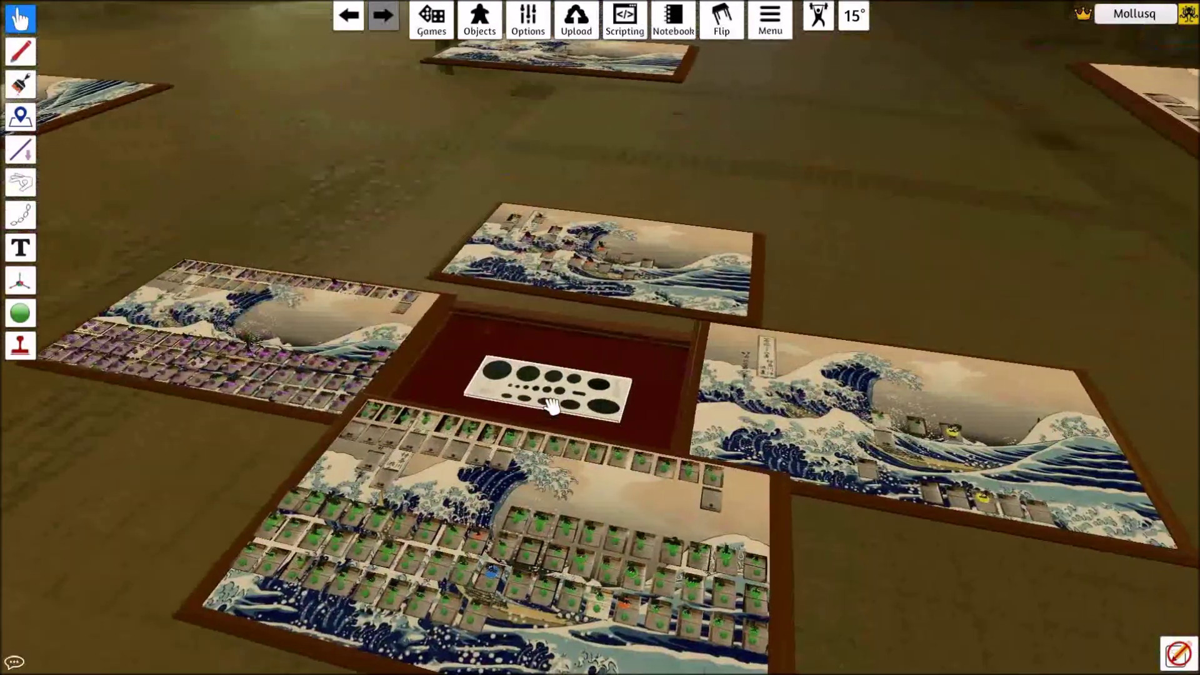
{"action": "key", "text": "d"}
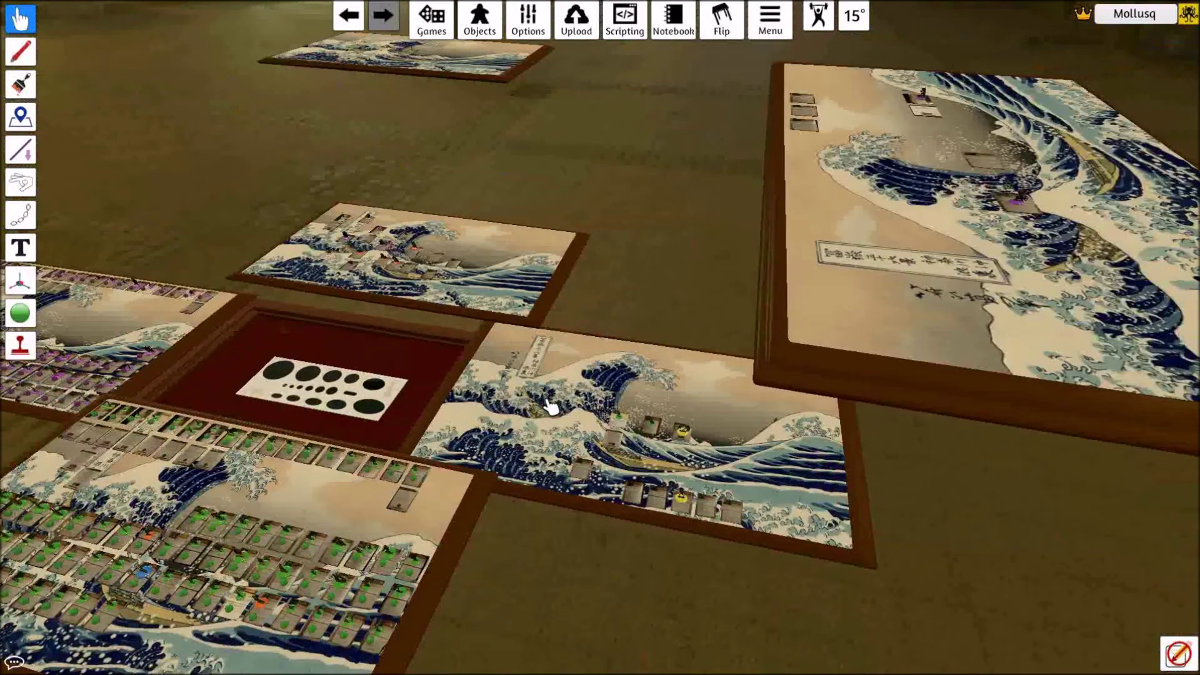
{"action": "key", "text": "a"}
{"action": "key", "text": "s"}
{"action": "scroll", "coordinate": [592, 358], "scroll_direction": "up", "scroll_amount": 3}
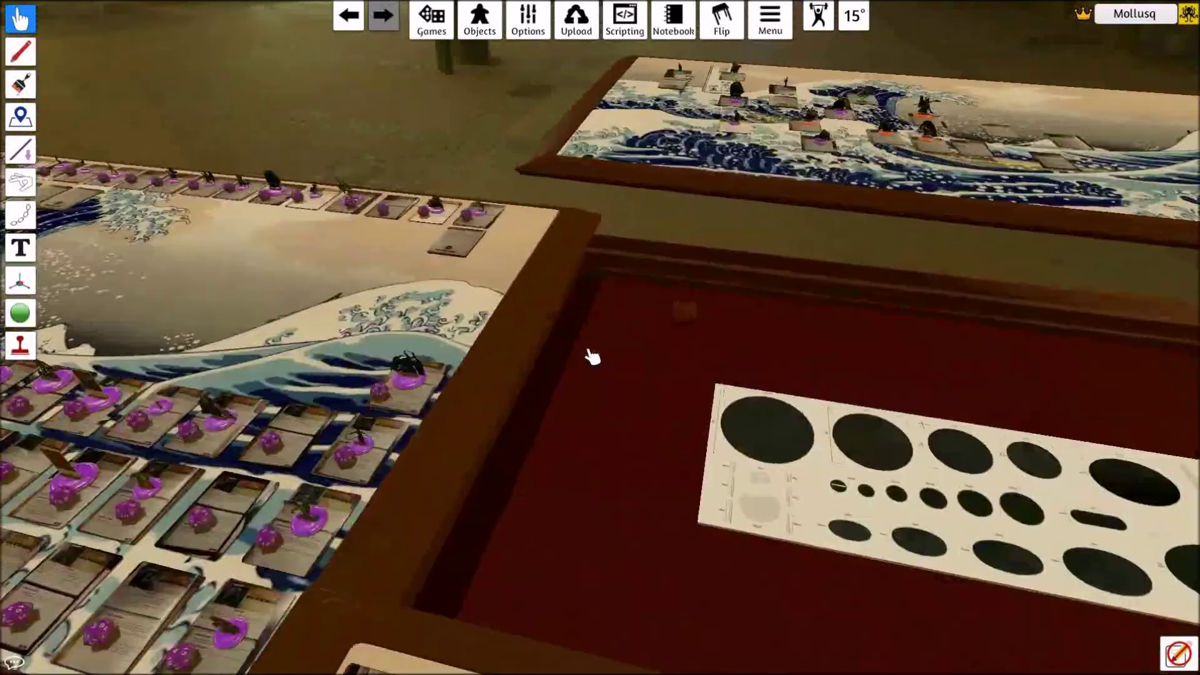
Survey the green-based army table and its neighbouring tables around the red board with the base size template
{"action": "key", "text": "d"}
{"action": "key", "text": "s"}
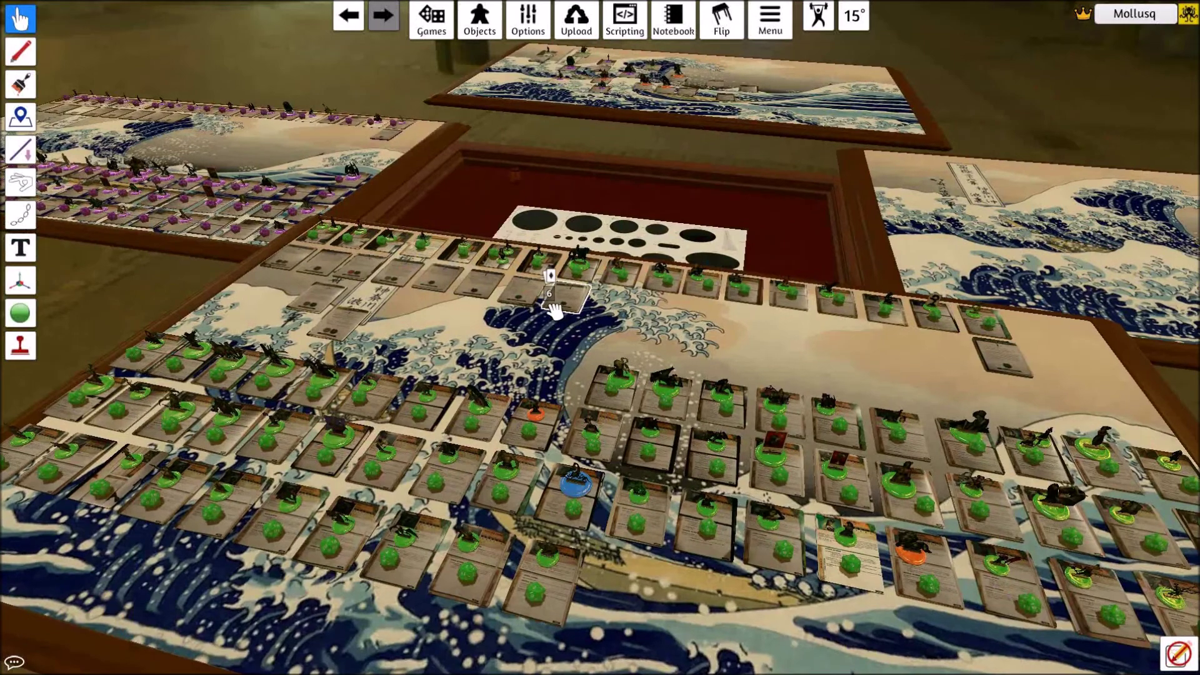
{"action": "scroll", "coordinate": [555, 311], "scroll_direction": "down", "scroll_amount": 3}
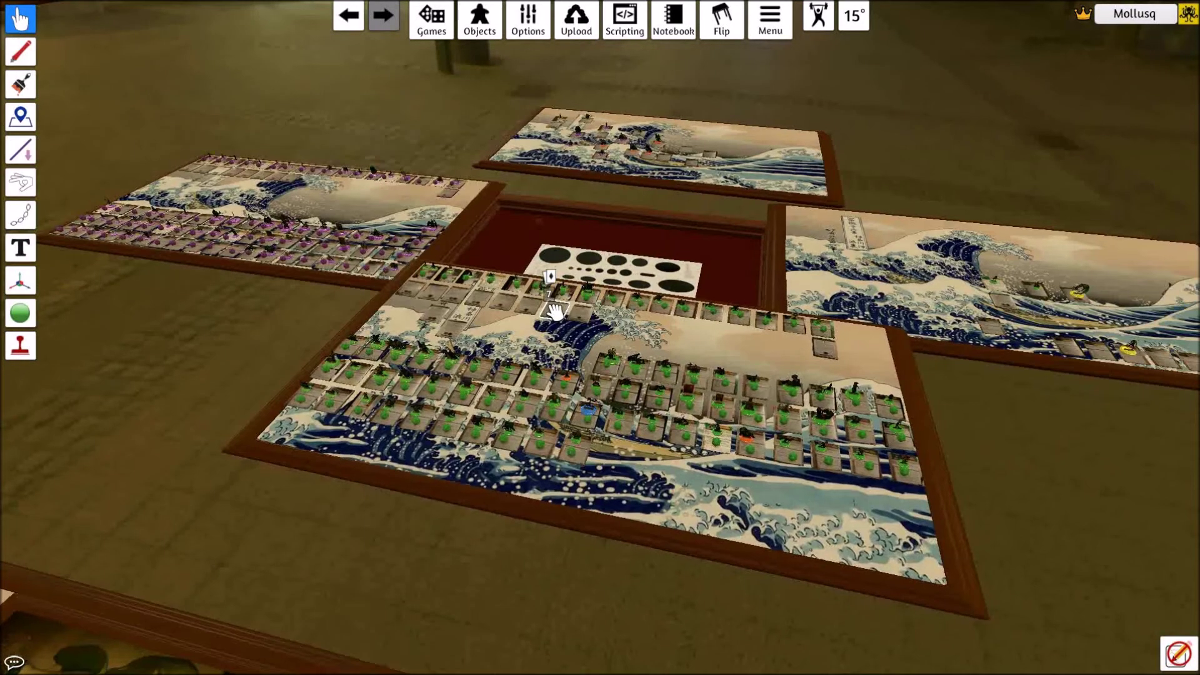
{"action": "scroll", "coordinate": [661, 409], "scroll_direction": "up", "scroll_amount": 8}
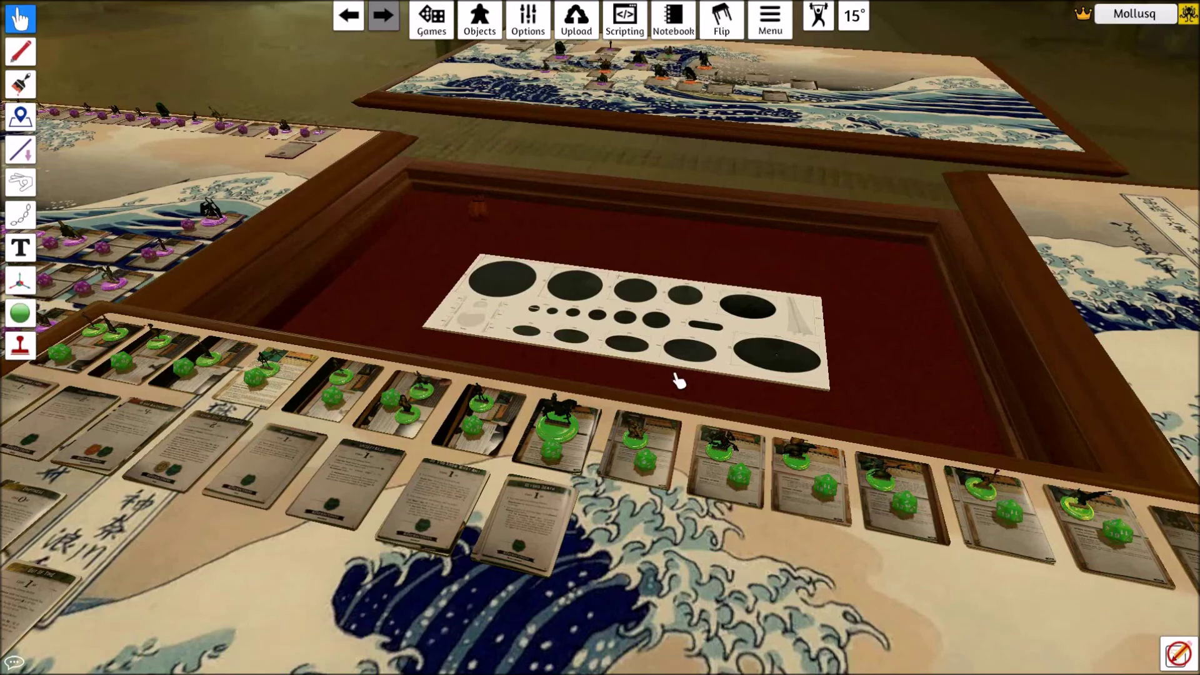
Check the Persistent option among the toggles of the Malifaux artwork board in front of the army tables
{"action": "key", "text": "s"}
{"action": "key", "text": "a"}
{"action": "scroll", "coordinate": [678, 380], "scroll_direction": "down", "scroll_amount": 5}
{"action": "scroll", "coordinate": [669, 386], "scroll_direction": "up", "scroll_amount": 2}
{"action": "key", "text": "w"}
{"action": "key", "text": "d"}
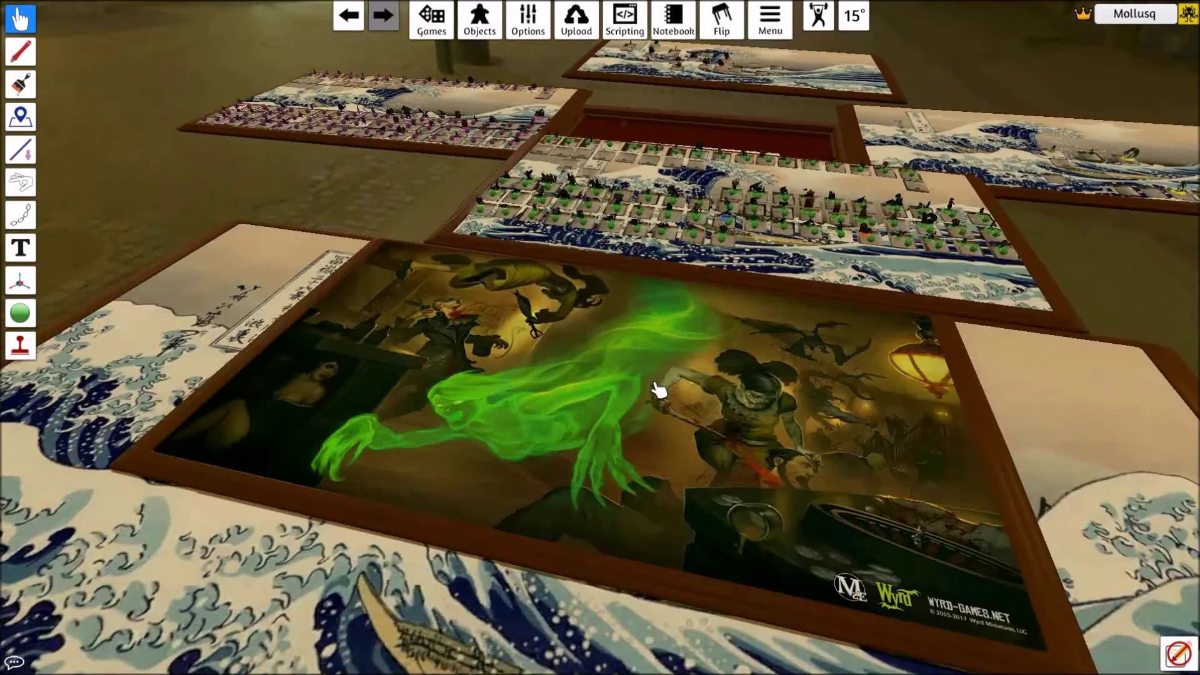
{"action": "right_click", "coordinate": [567, 423]}
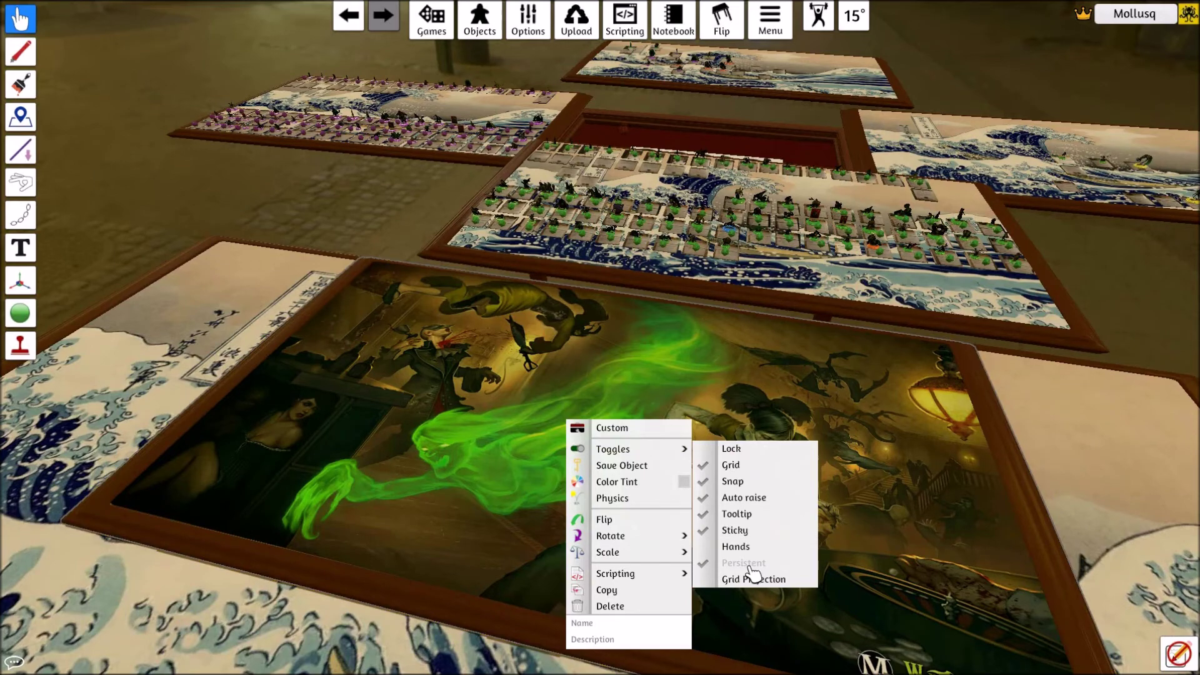
{"action": "left_click", "coordinate": [246, 310]}
Copy six cards with their figurines and dice from the green-based army table onto the artwork board and make them Persistent
{"action": "key", "text": "w"}
{"action": "key", "text": "d"}
{"action": "scroll", "coordinate": [423, 348], "scroll_direction": "up", "scroll_amount": 3}
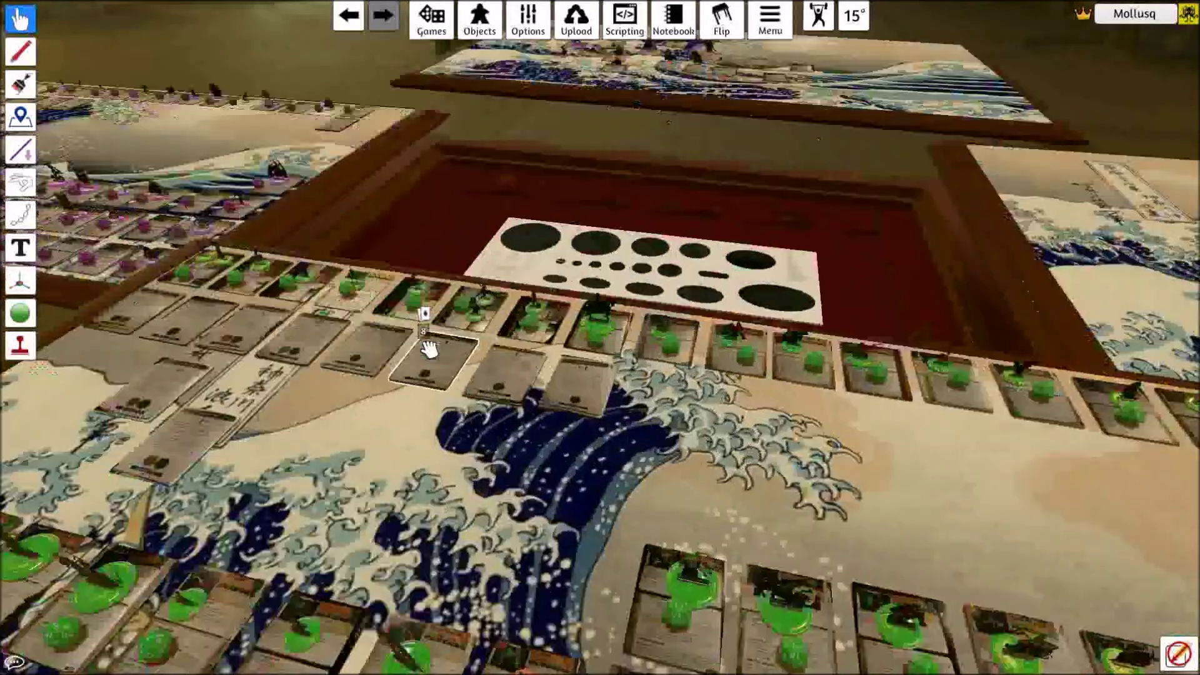
{"action": "scroll", "coordinate": [429, 348], "scroll_direction": "down", "scroll_amount": 5}
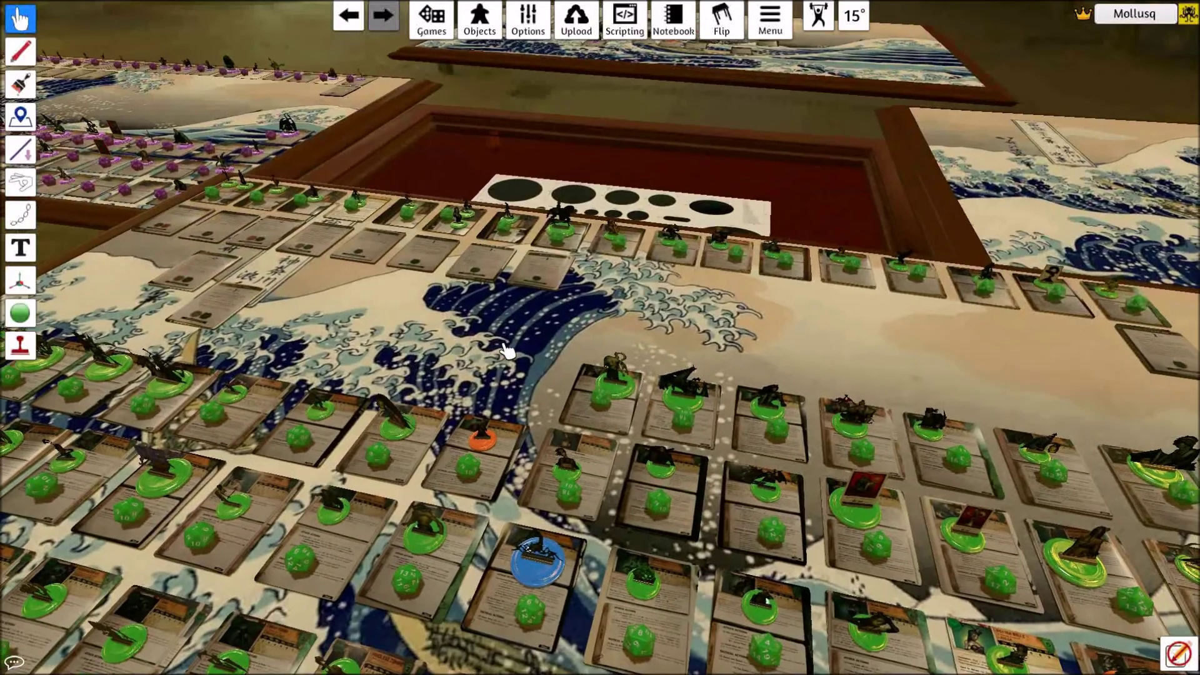
{"action": "left_click_drag", "start_coordinate": [510, 322], "coordinate": [826, 542]}
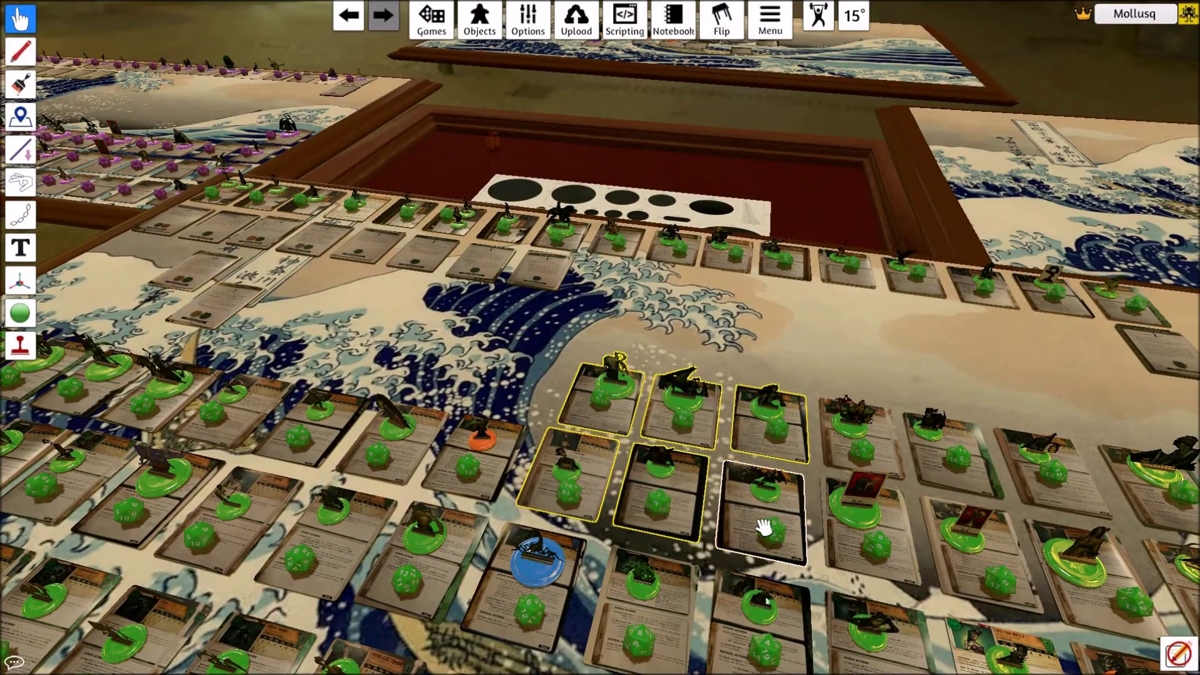
{"action": "key", "text": "s"}
{"action": "key", "text": "a"}
{"action": "scroll", "coordinate": [586, 354], "scroll_direction": "down", "scroll_amount": 3}
{"action": "key", "text": "ctrl+v"}
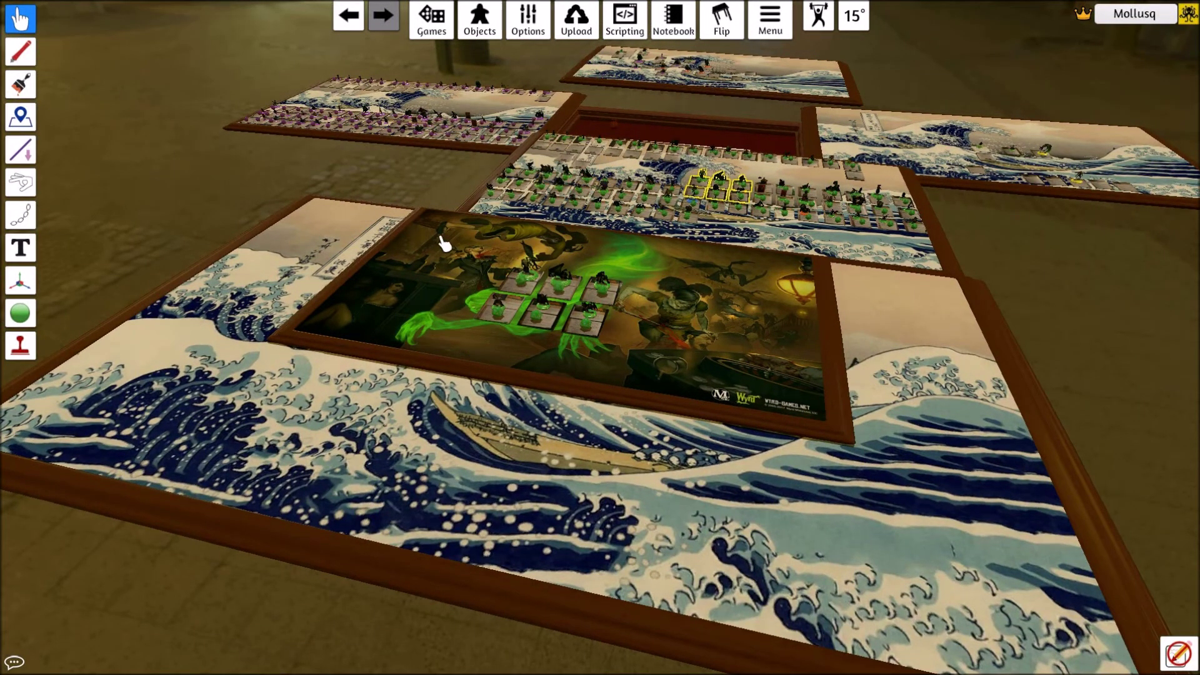
{"action": "left_click_drag", "start_coordinate": [444, 244], "coordinate": [686, 371]}
{"action": "right_click", "coordinate": [612, 302]}
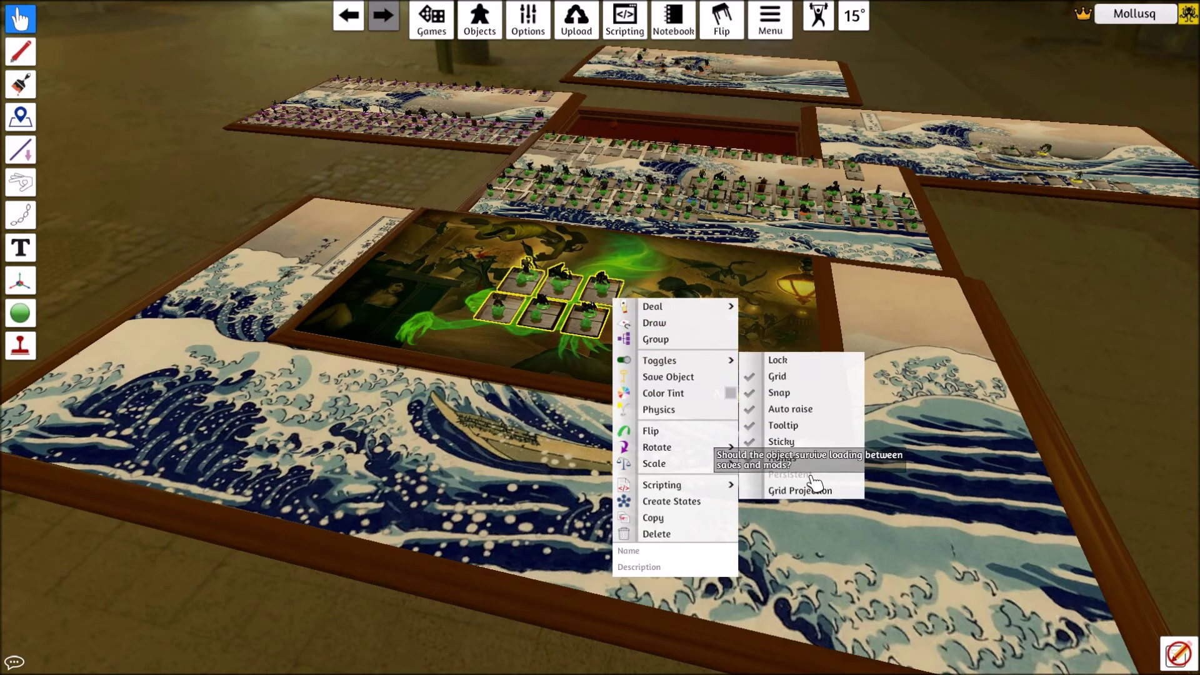
Load the saved game Mo11usq Wargame and dismiss the Custom Figurine dialog
{"action": "left_click", "coordinate": [433, 22]}
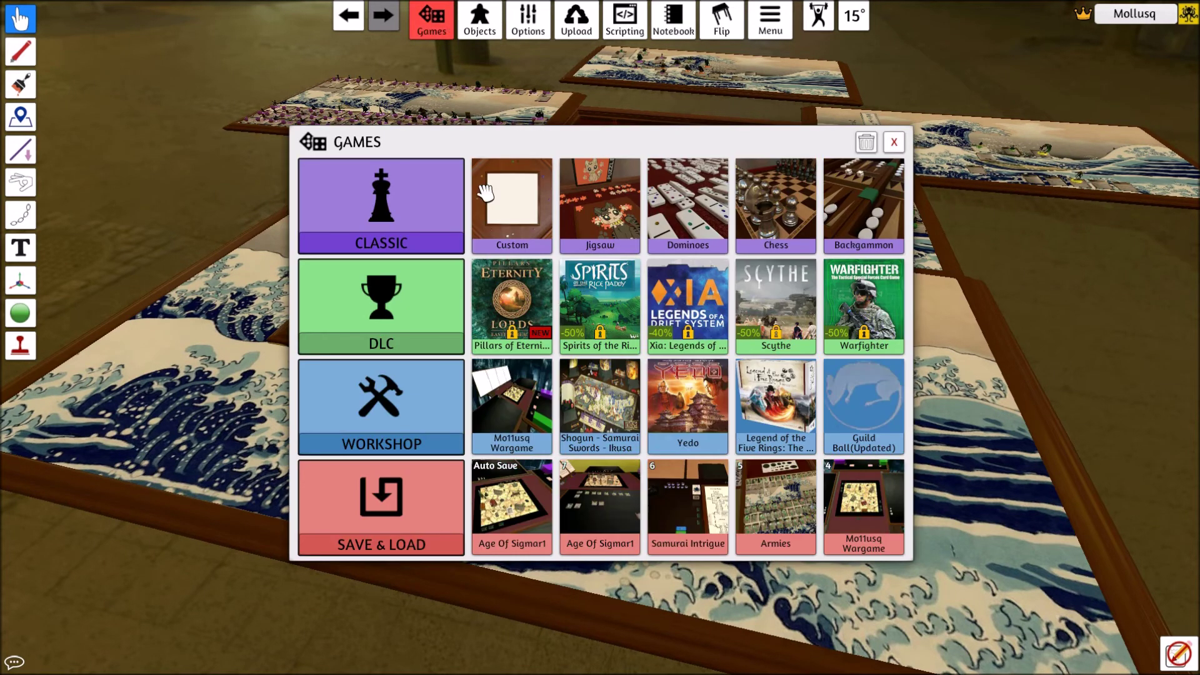
{"action": "left_click", "coordinate": [863, 500]}
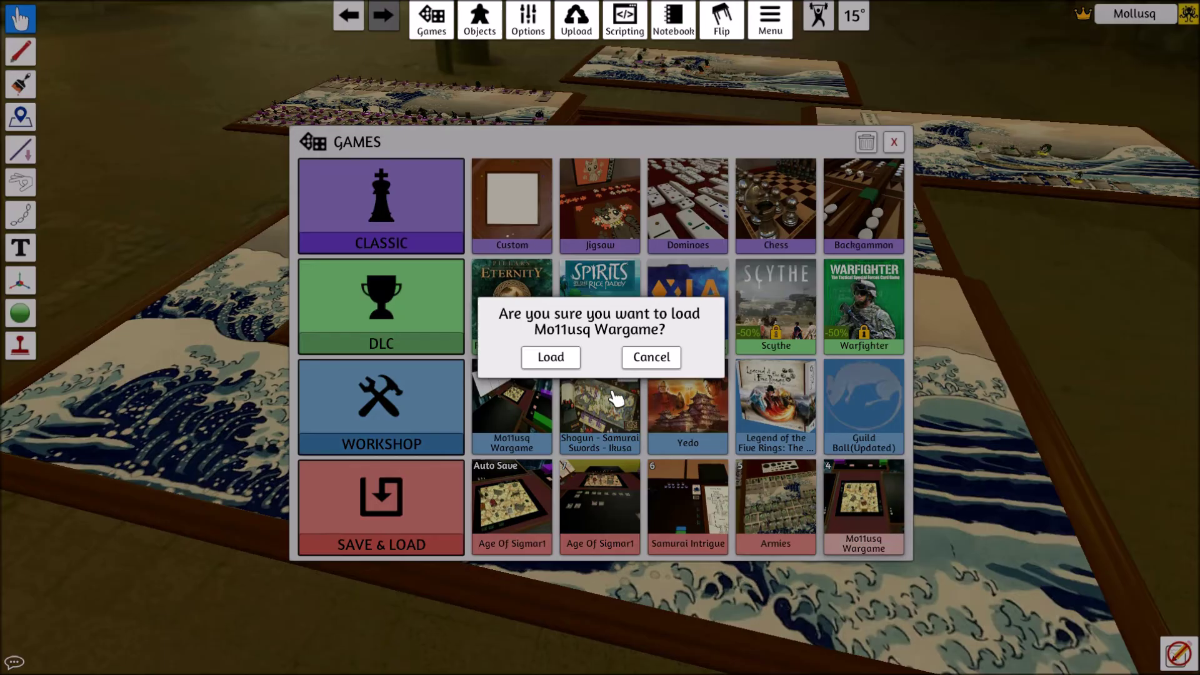
{"action": "left_click", "coordinate": [550, 358]}
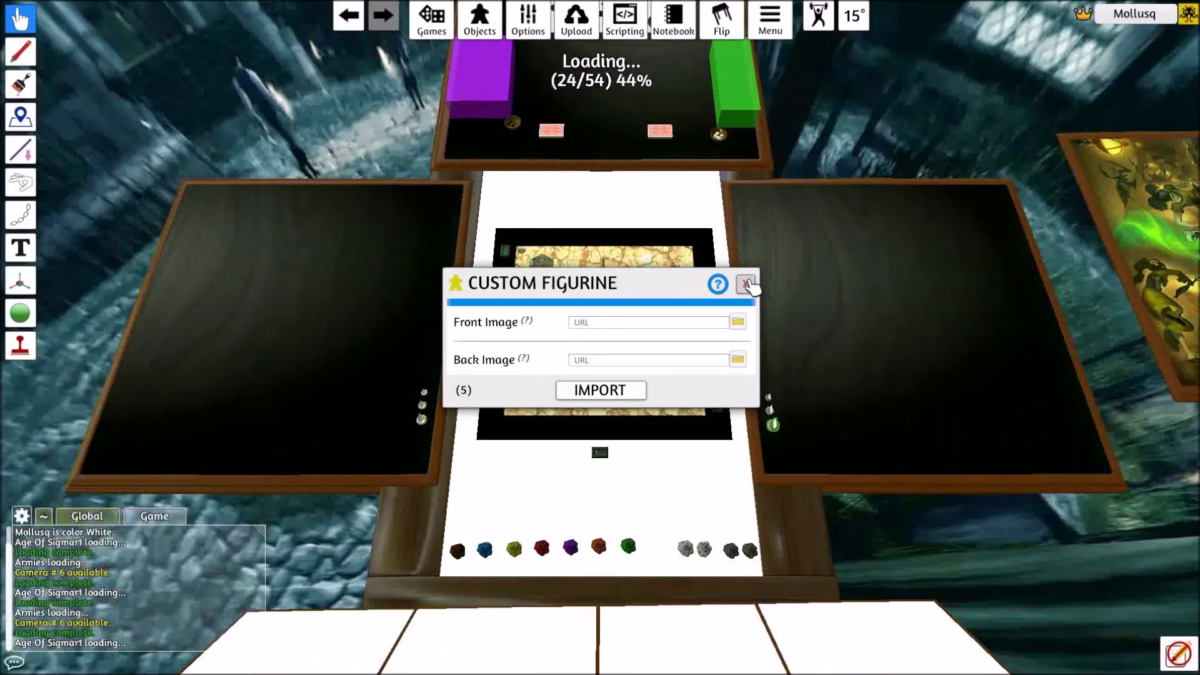
{"action": "left_click", "coordinate": [746, 284]}
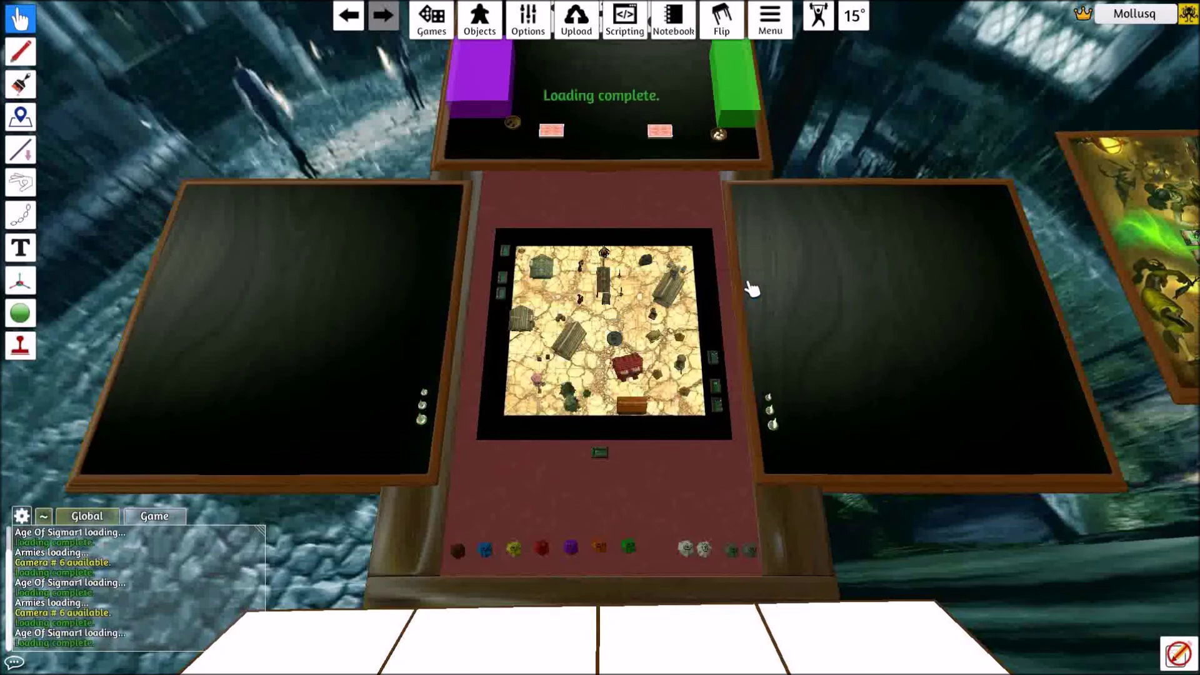
Inspect the six cards with green-based figurines and dice on the artwork board beside the wargame table
{"action": "key", "text": "d"}
{"action": "key", "text": "w"}
{"action": "scroll", "coordinate": [764, 310], "scroll_direction": "up", "scroll_amount": 3}
{"action": "key", "text": "s"}
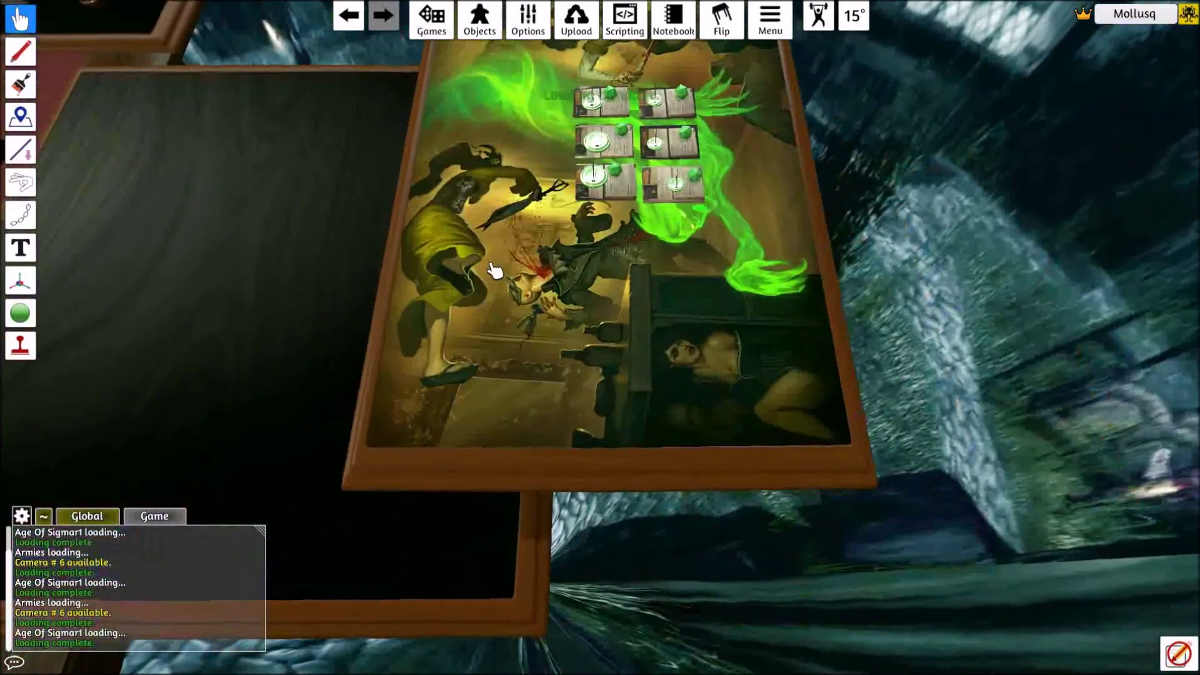
{"action": "key", "text": "w"}
{"action": "key", "text": "d"}
{"action": "scroll", "coordinate": [498, 267], "scroll_direction": "up", "scroll_amount": 3}
{"action": "key", "text": "w"}
{"action": "key", "text": "d"}
{"action": "key", "text": "d"}
{"action": "left_click_drag", "start_coordinate": [498, 268], "coordinate": [497, 267]}
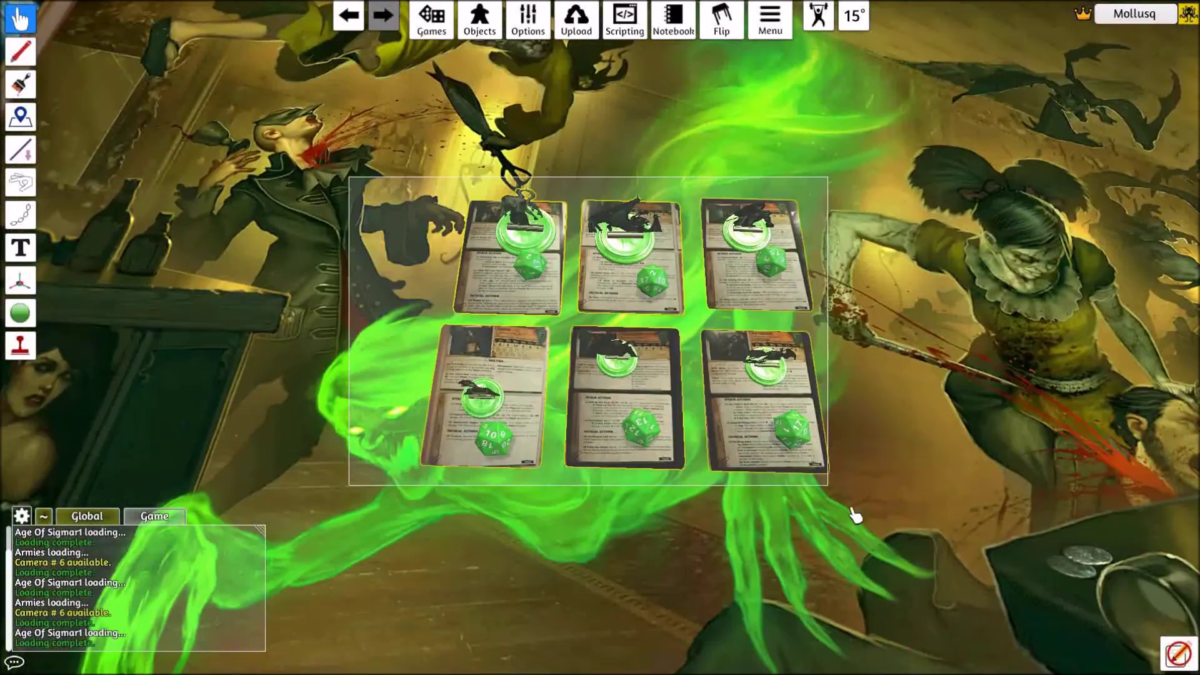
Pull a card off the upper-left card on the artwork board and lay it partly beside it
{"action": "left_click_drag", "start_coordinate": [503, 253], "coordinate": [464, 126]}
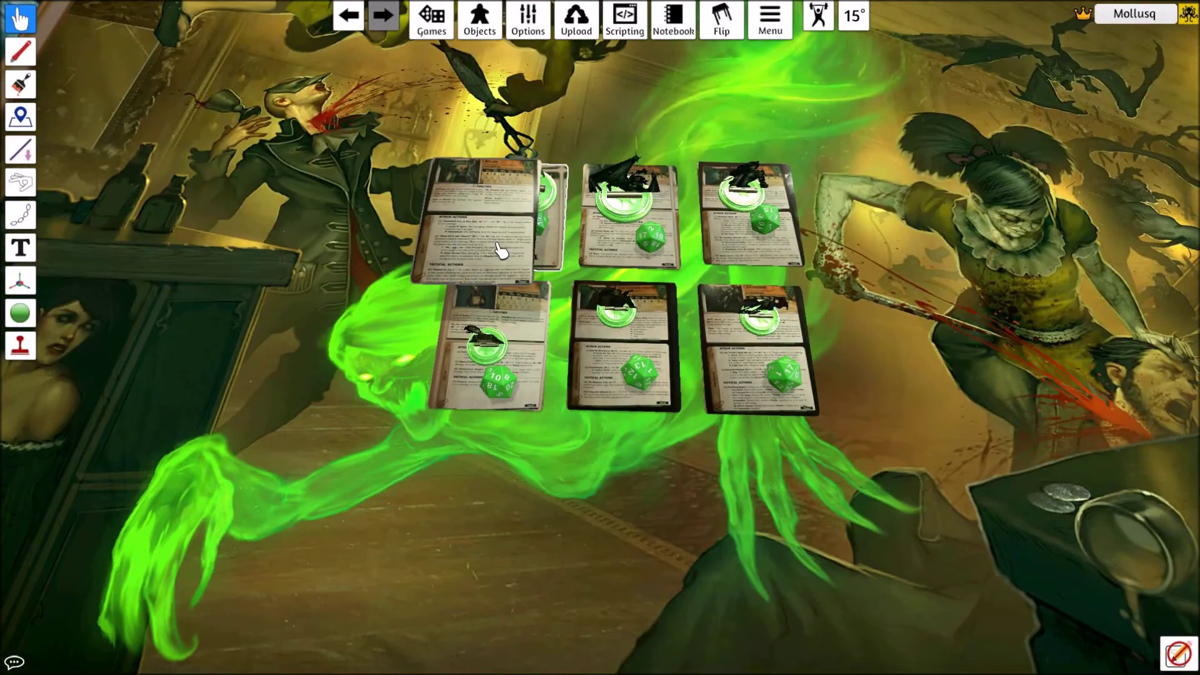
{"action": "left_click_drag", "start_coordinate": [509, 241], "coordinate": [452, 222]}
{"action": "left_click_drag", "start_coordinate": [382, 250], "coordinate": [382, 251]}
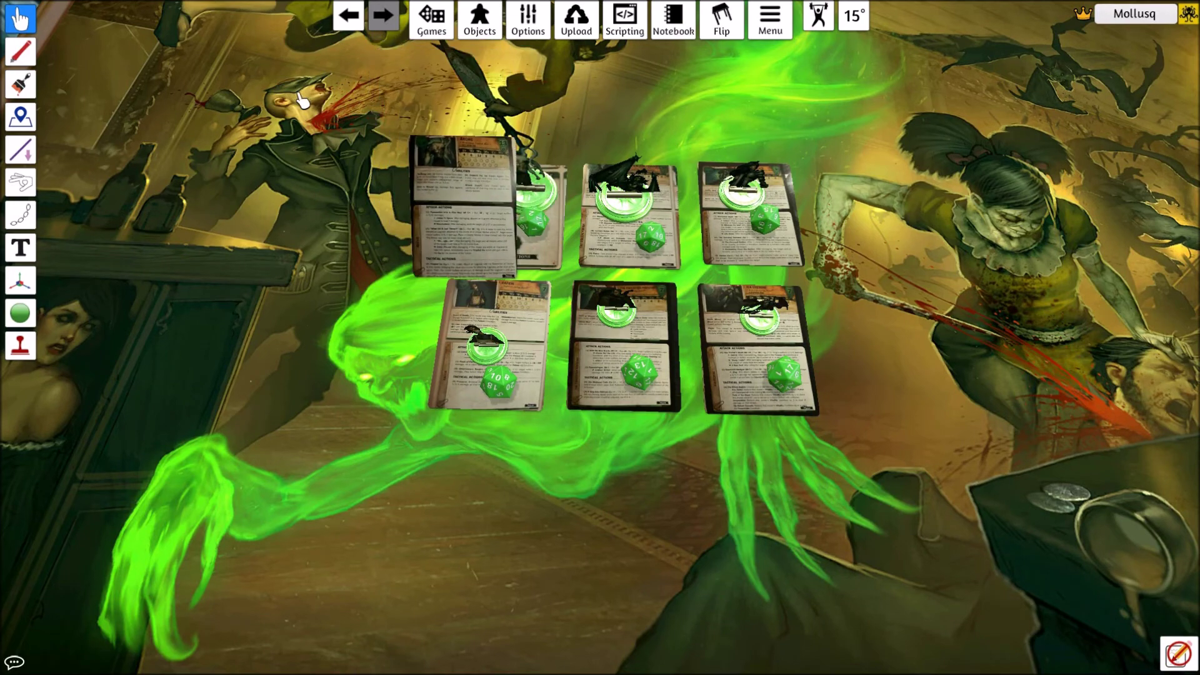
Transfer all the cards, figurines and dice from the artwork board to the adjacent black side table
{"action": "left_click_drag", "start_coordinate": [297, 92], "coordinate": [915, 504]}
{"action": "scroll", "coordinate": [758, 290], "scroll_direction": "down", "scroll_amount": 10}
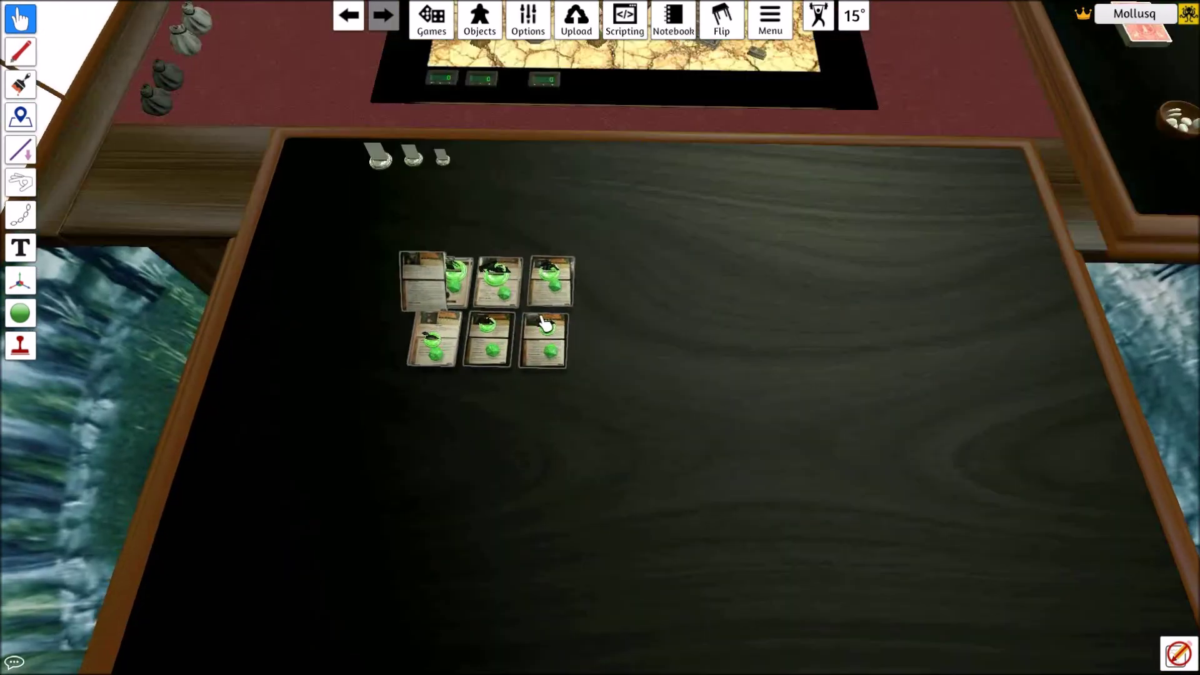
{"action": "key", "text": "w"}
Move the green-based figurine from the middle card of the far row onto the near edge of the terrain board
{"action": "left_click_drag", "start_coordinate": [541, 317], "coordinate": [711, 478]}
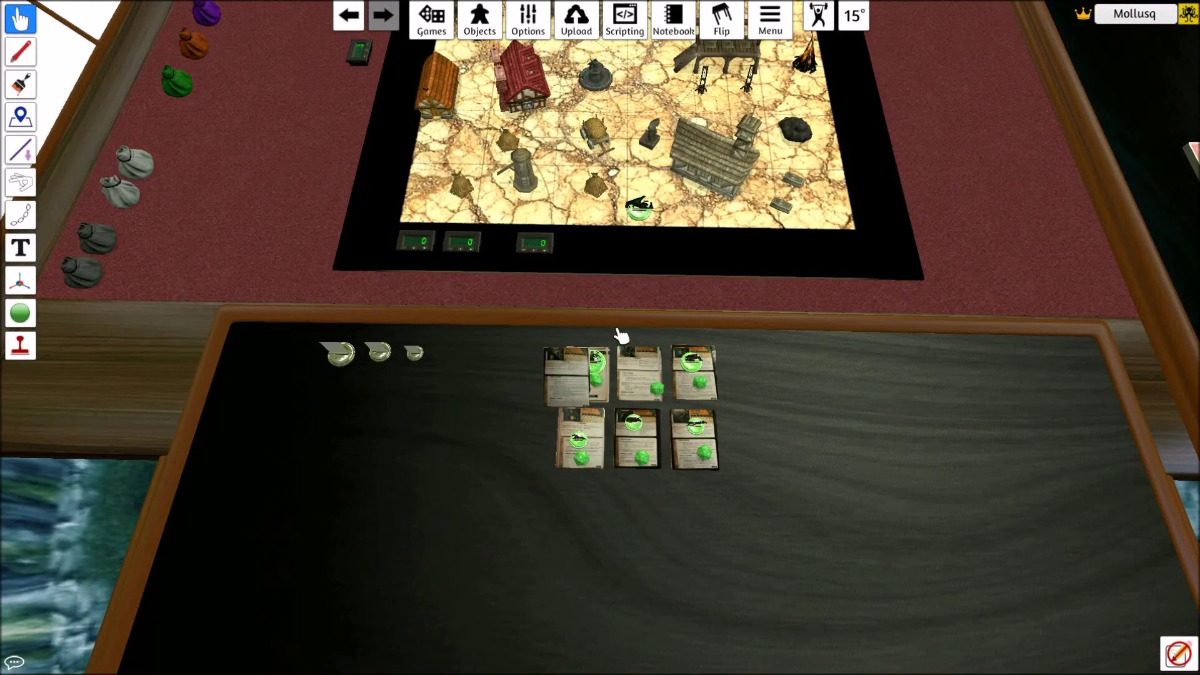
{"action": "scroll", "coordinate": [644, 268], "scroll_direction": "up", "scroll_amount": 5}
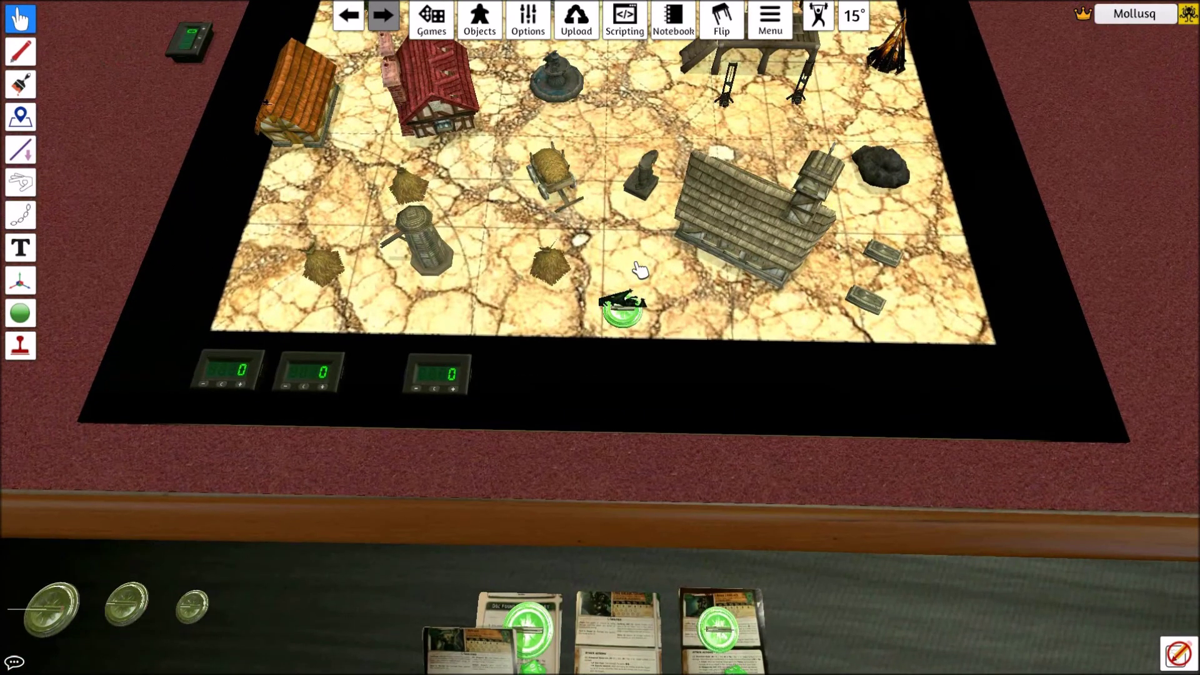
{"action": "right_click", "coordinate": [860, 466]}
Examine the wargame table with the six-card army on the side table and the figurine deployed on the terrain board
{"action": "scroll", "coordinate": [816, 380], "scroll_direction": "down", "scroll_amount": 10}
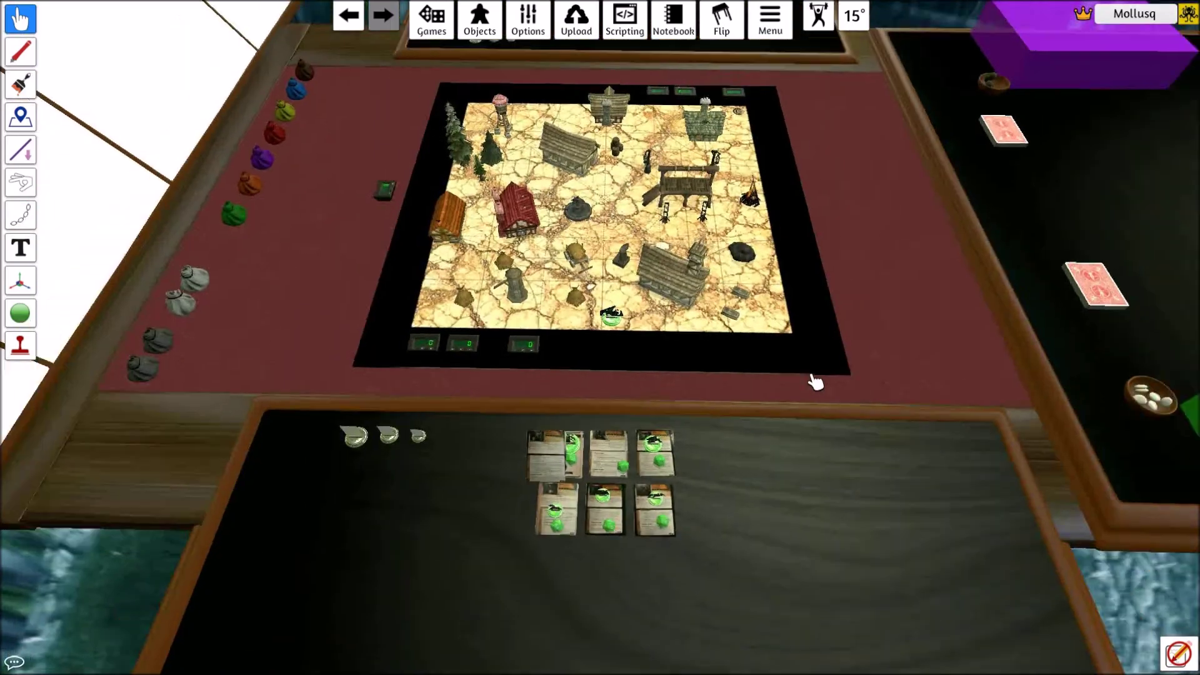
{"action": "right_click", "coordinate": [811, 376]}
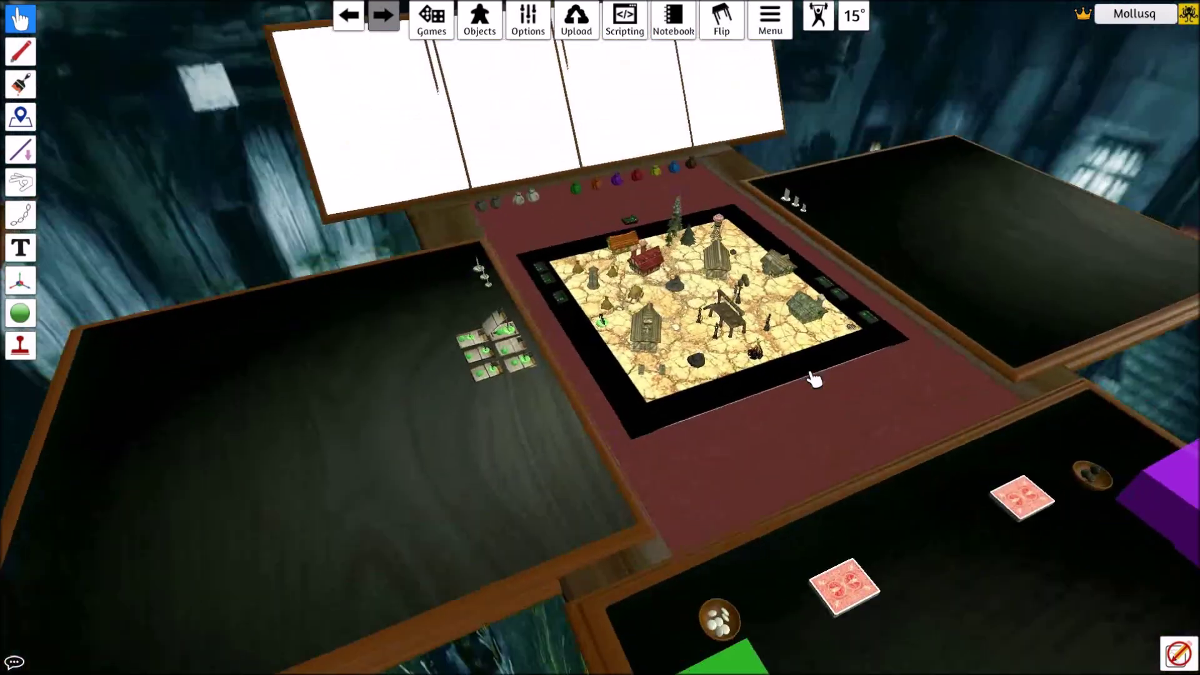
{"action": "key", "text": "a"}
{"action": "key", "text": "w"}
{"action": "key", "text": "d"}
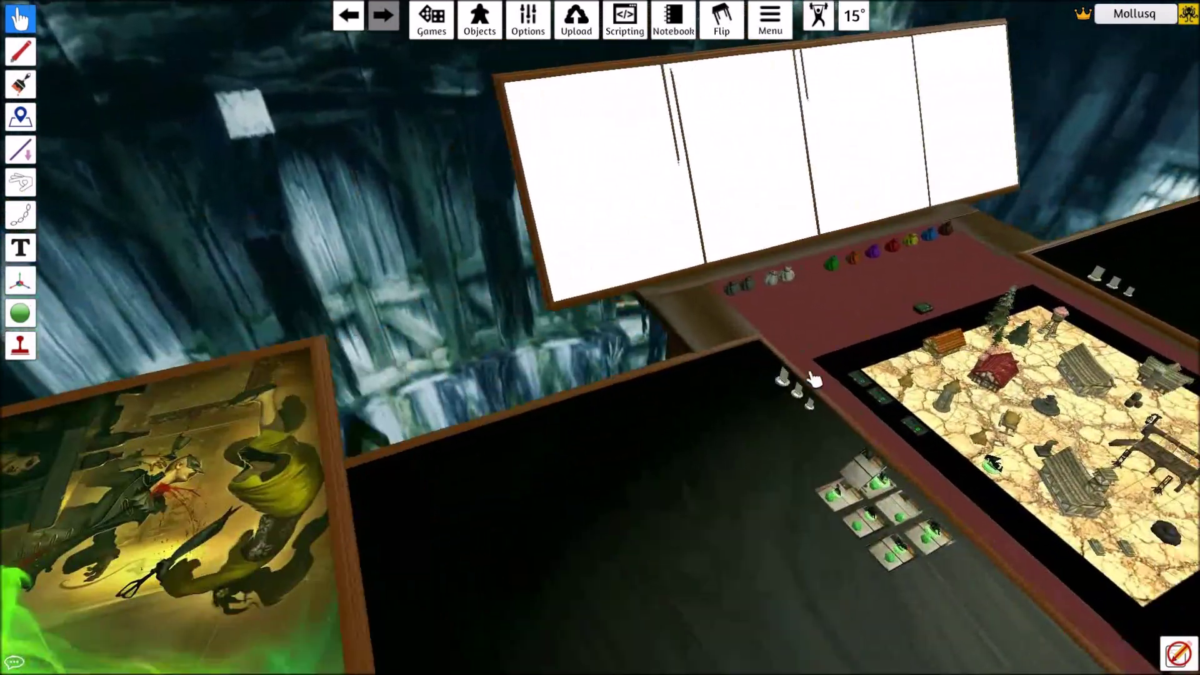
{"action": "key", "text": "s"}
{"action": "key", "text": "a"}
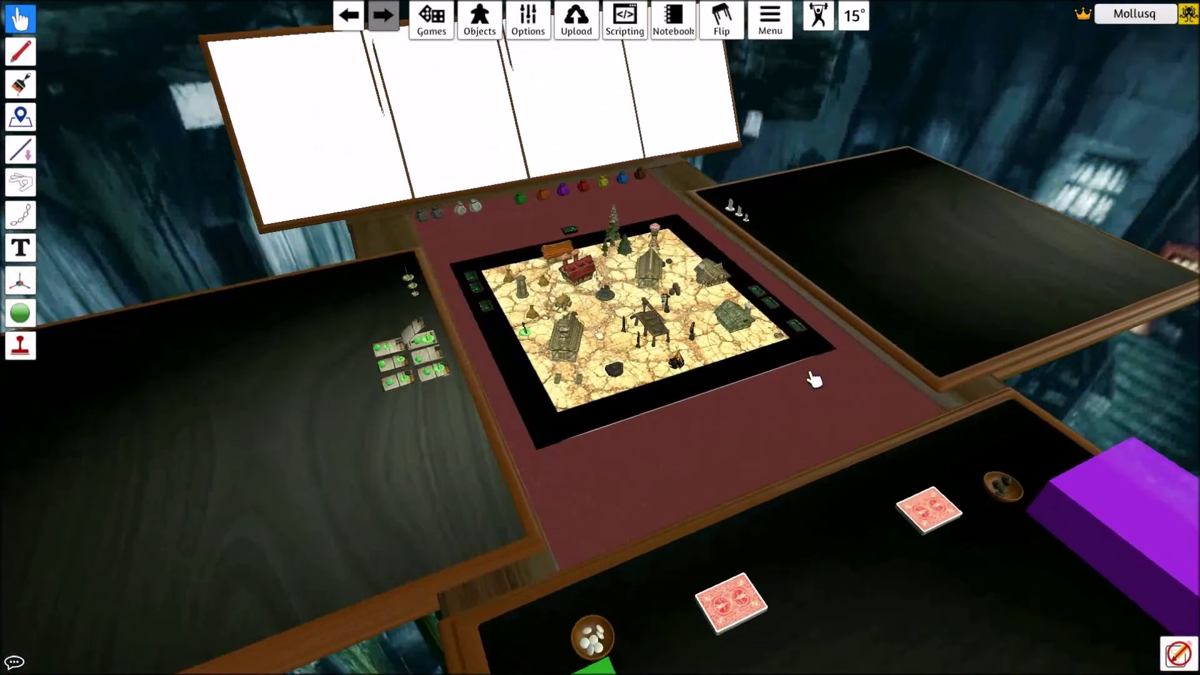
{"action": "key", "text": "a"}
{"action": "scroll", "coordinate": [807, 384], "scroll_direction": "down", "scroll_amount": 2}
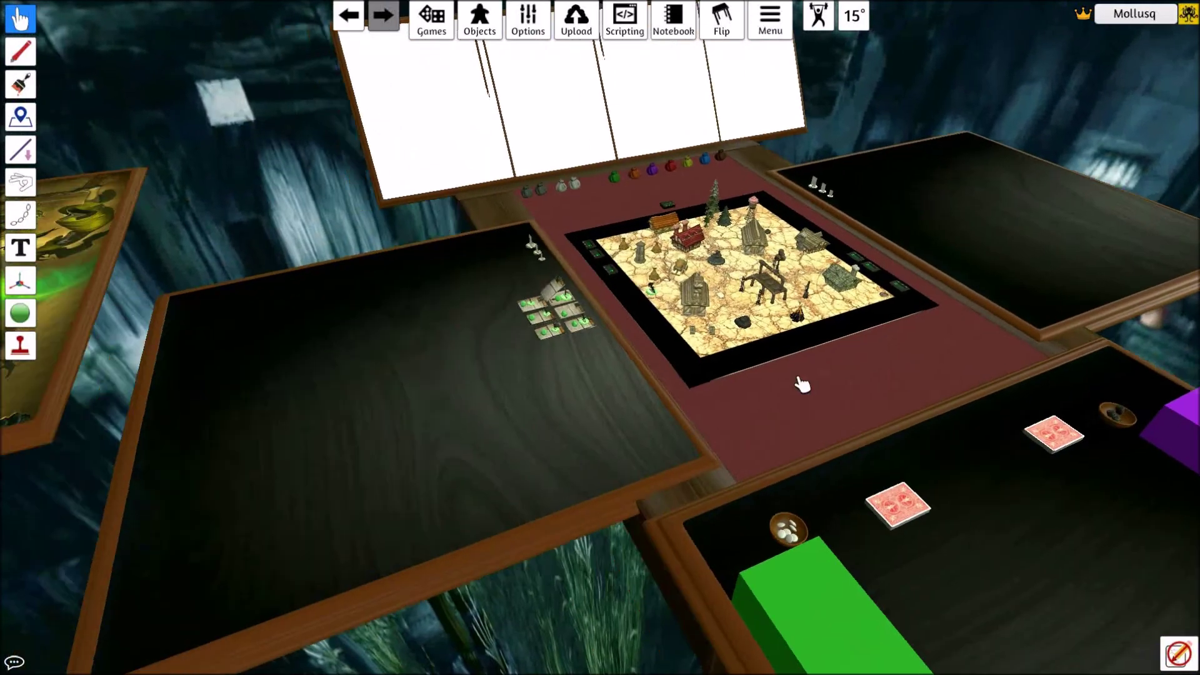
{"action": "key", "text": "w"}
{"action": "scroll", "coordinate": [712, 442], "scroll_direction": "up", "scroll_amount": 4}
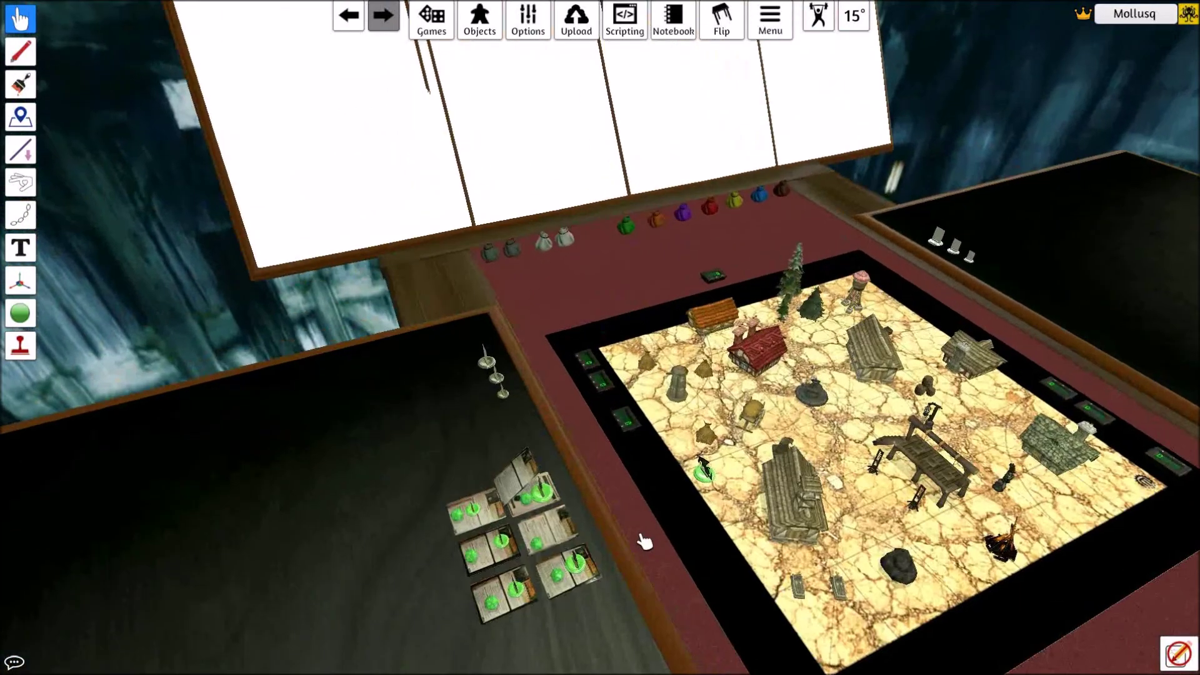
{"action": "scroll", "coordinate": [644, 543], "scroll_direction": "up", "scroll_amount": 5}
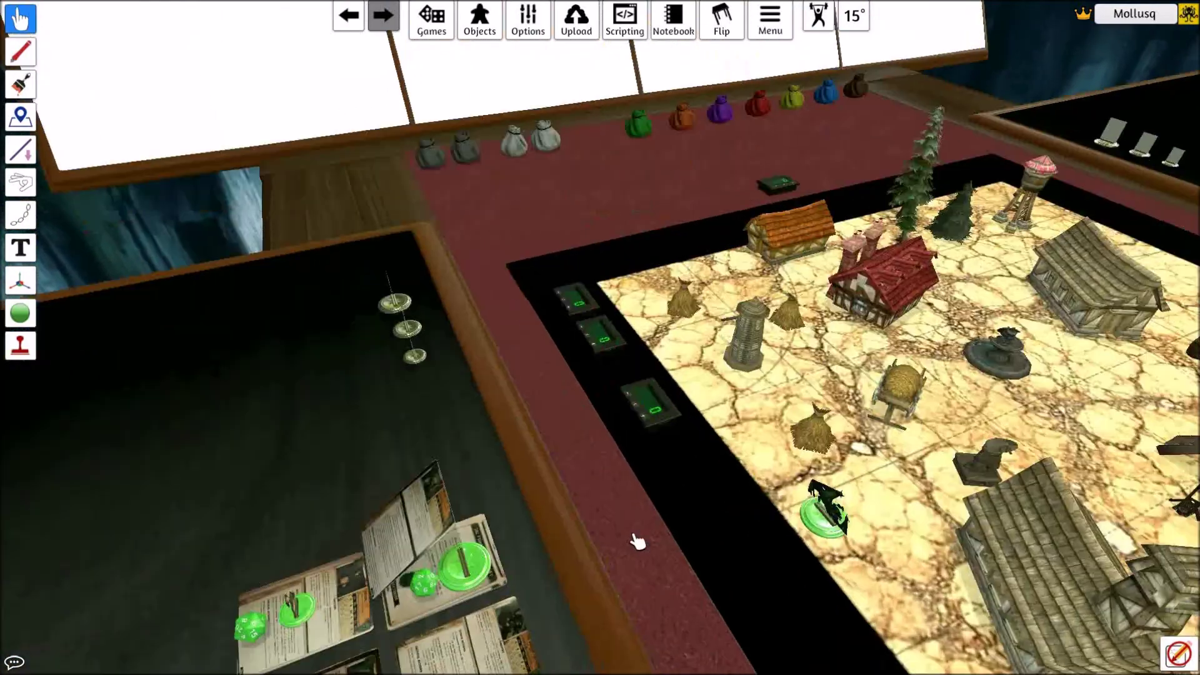
{"action": "scroll", "coordinate": [635, 542], "scroll_direction": "down", "scroll_amount": 10}
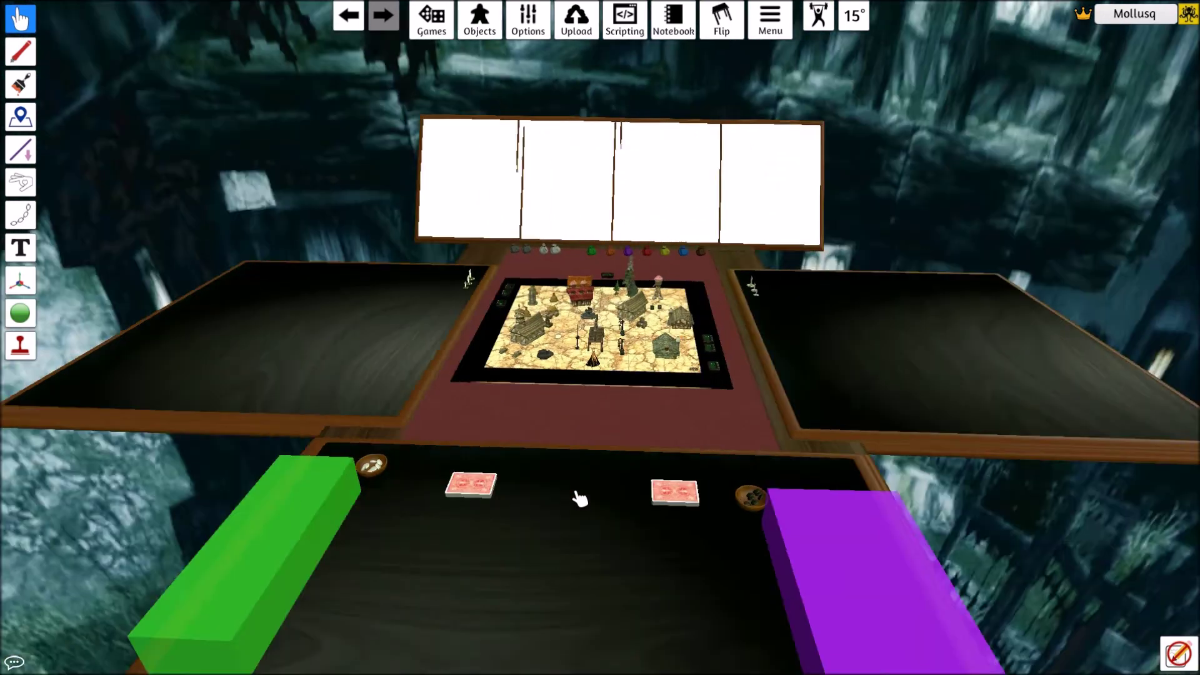
View the empty side tables, terrain board, card decks and coloured hand zones from several sides of the table
{"action": "right_click", "coordinate": [576, 492]}
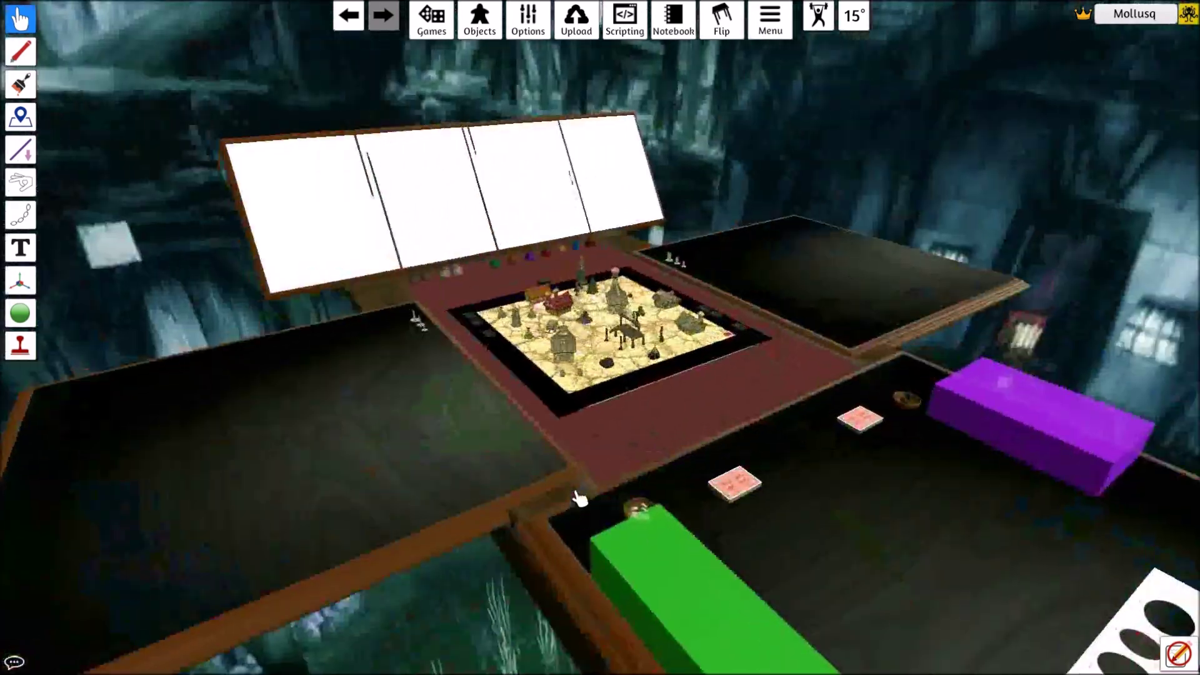
{"action": "right_click", "coordinate": [576, 493]}
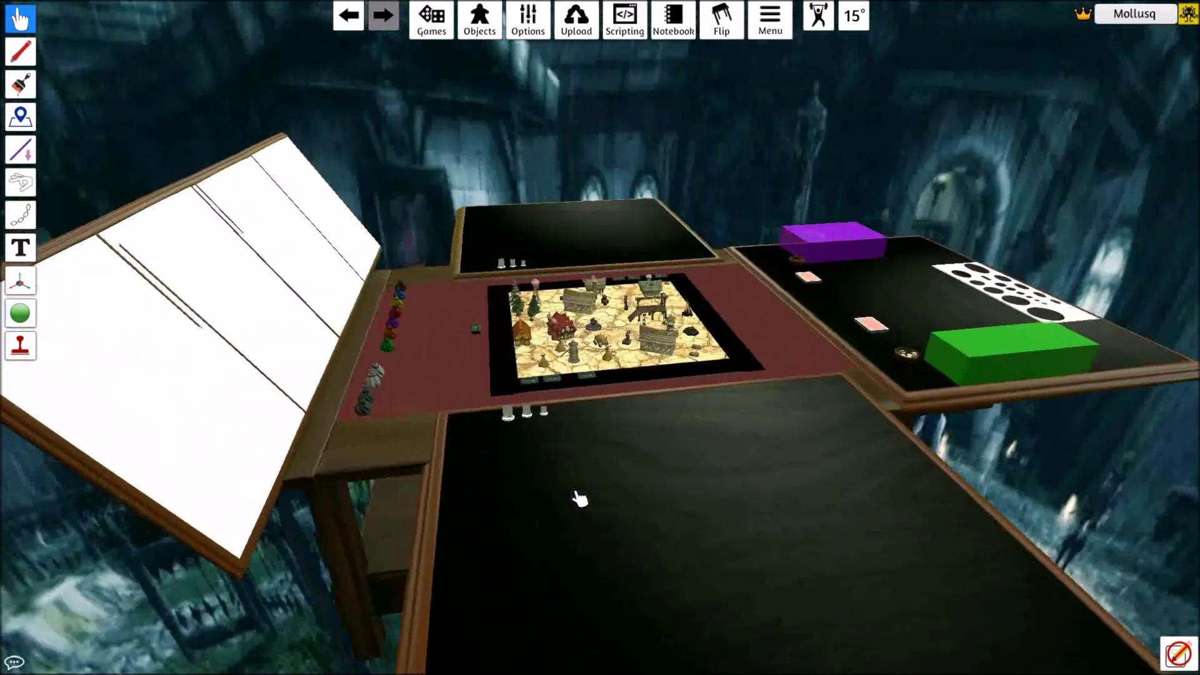
{"action": "key", "text": "d"}
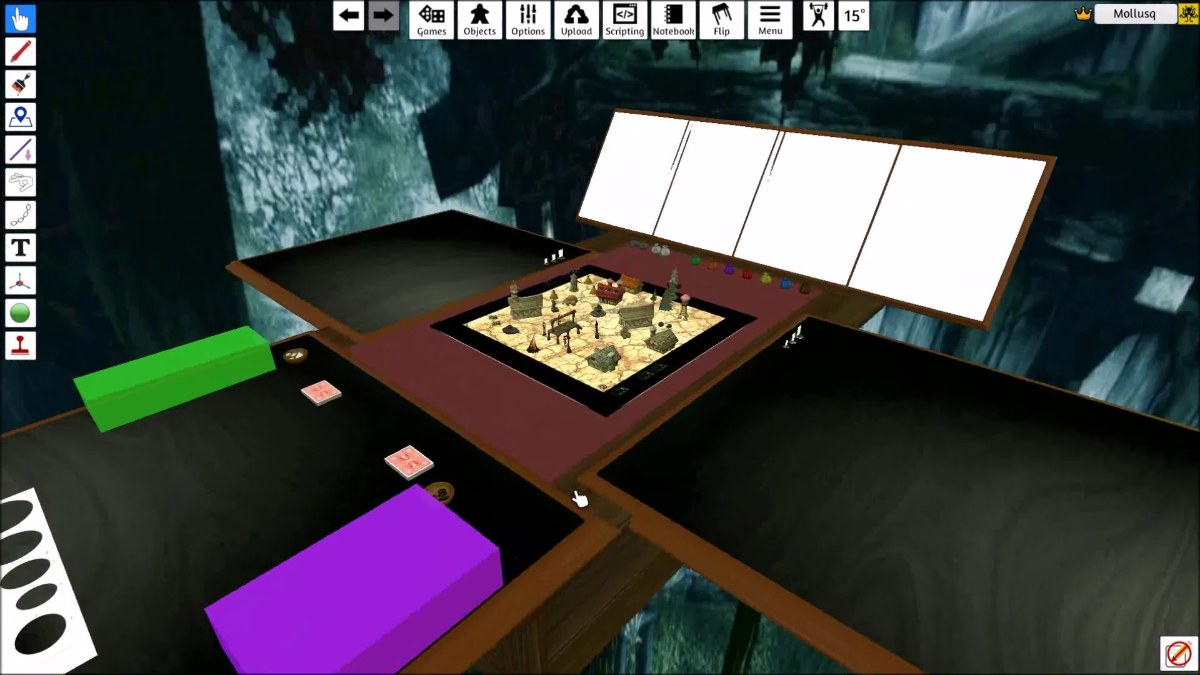
{"action": "key", "text": "d"}
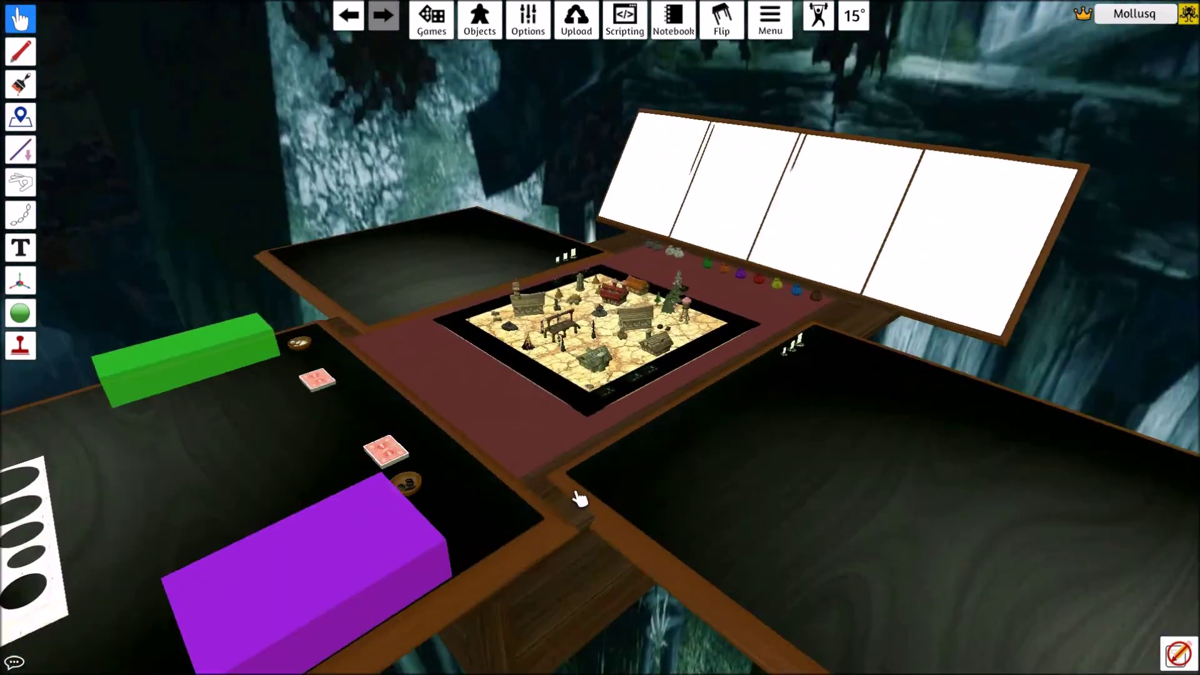
{"action": "right_click", "coordinate": [580, 499]}
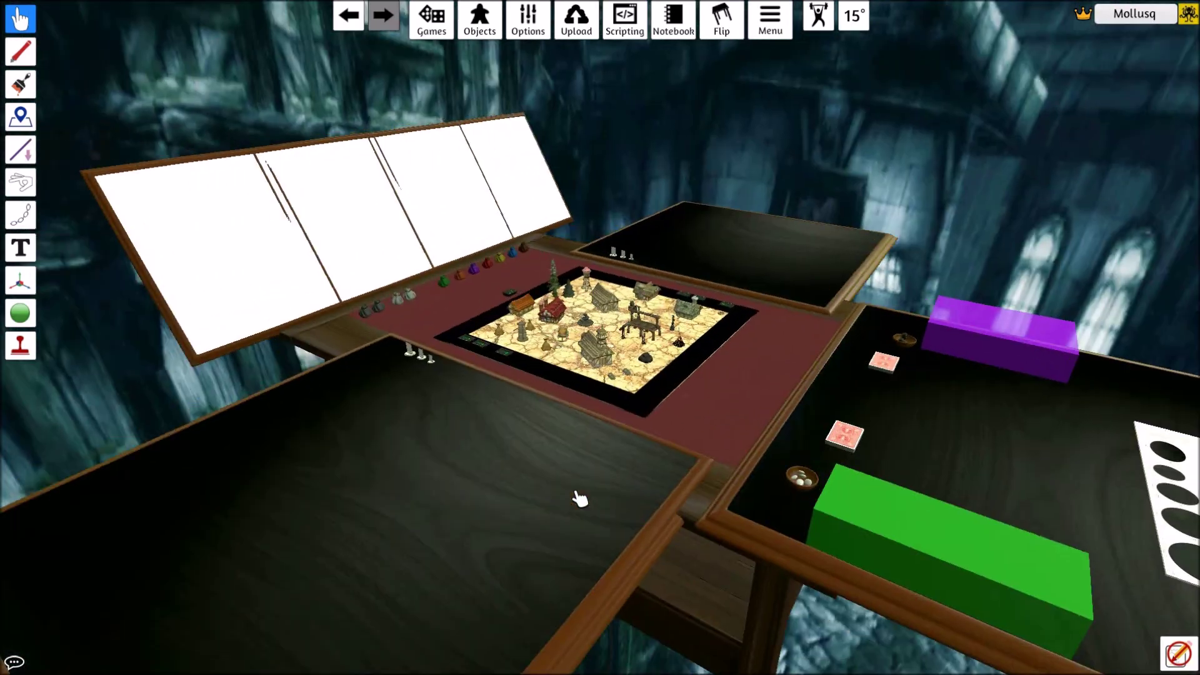